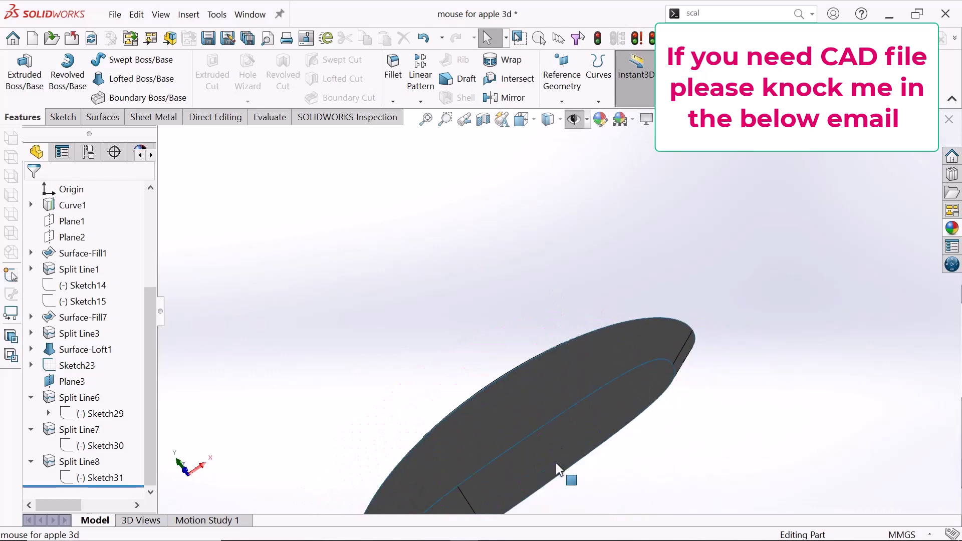
Step: Examine the mouse body from several angles, focusing on the split lines that form the two front buttons
scroll(587, 441, down, 2)
middle_drag(575, 414, 537, 427)
scroll(537, 422, up, 3)
scroll(432, 310, down, 3)
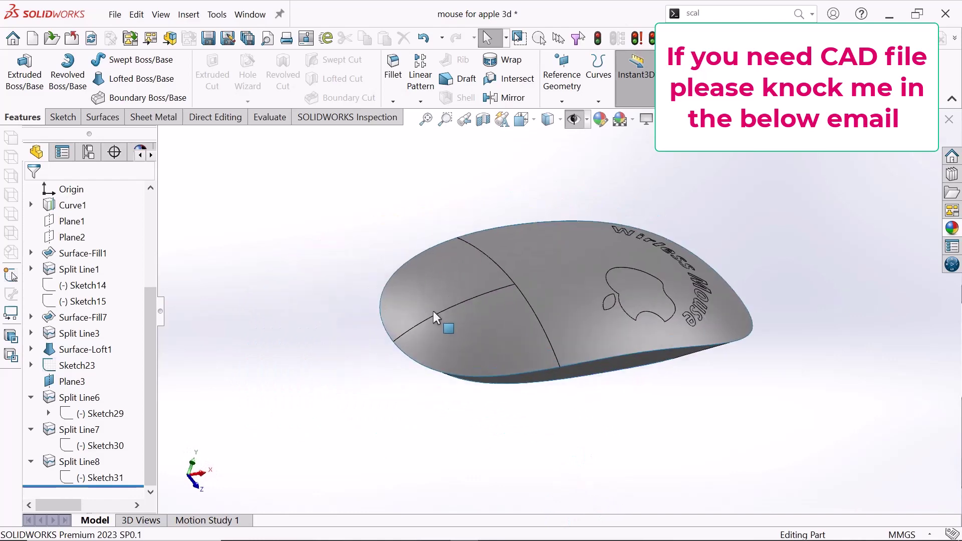
scroll(621, 315, down, 1)
scroll(638, 320, up, 1)
scroll(650, 323, down, 2)
middle_drag(615, 329, 572, 354)
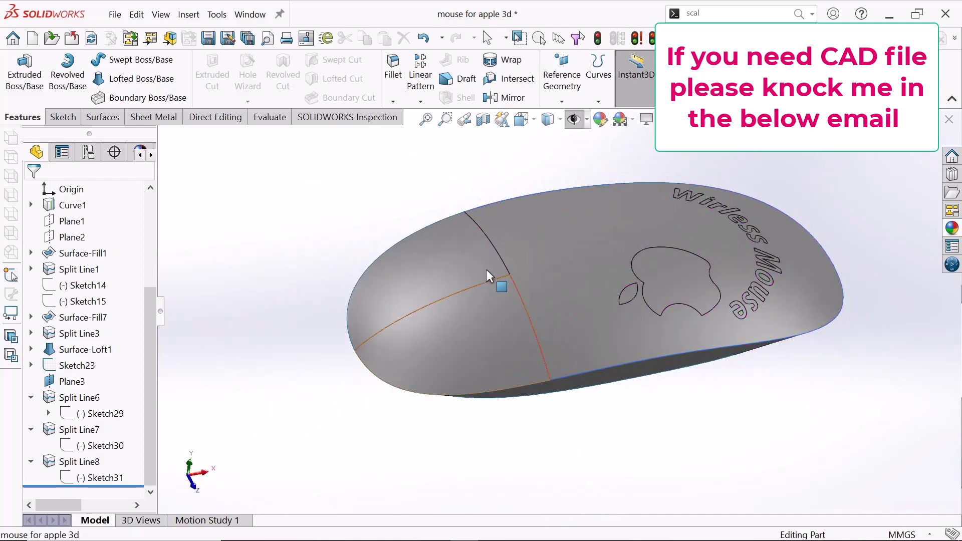
scroll(483, 291, down, 3)
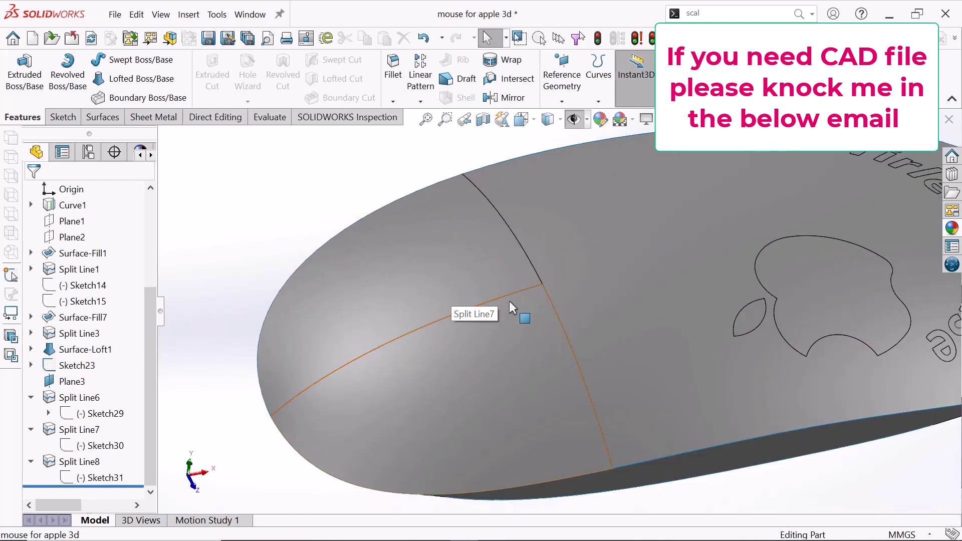
scroll(509, 301, up, 3)
scroll(508, 301, down, 3)
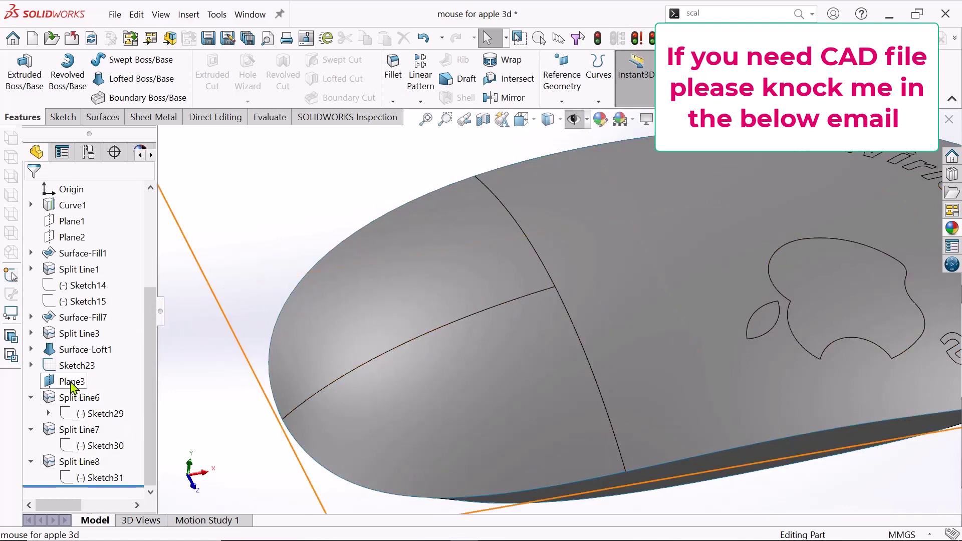
scroll(616, 313, up, 5)
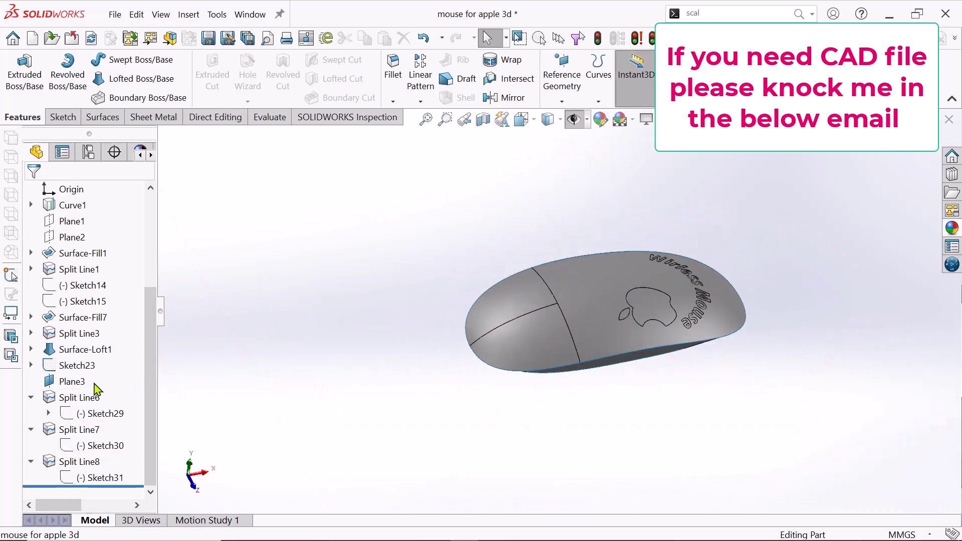
Step: Start a new sketch on Plane3 over the front button area of the mouse
click(79, 383)
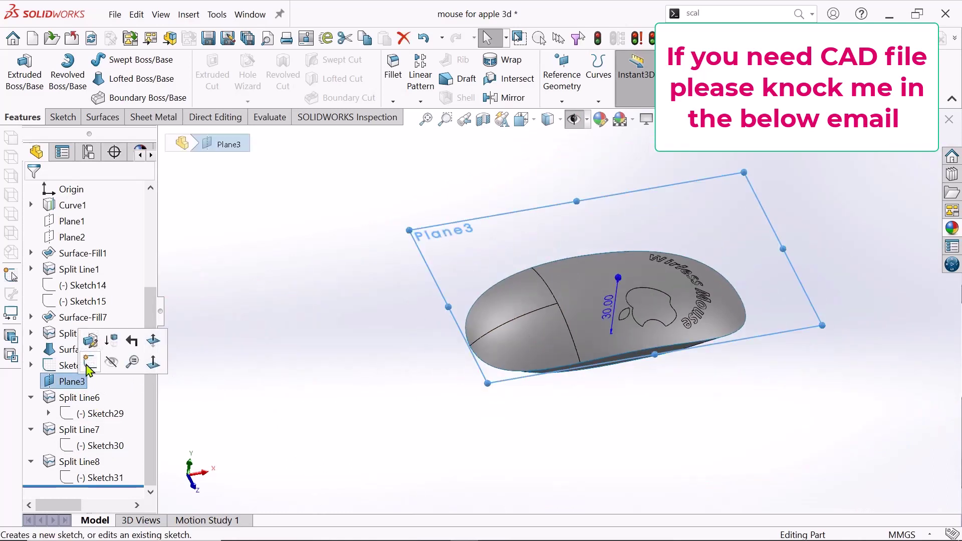
click(88, 364)
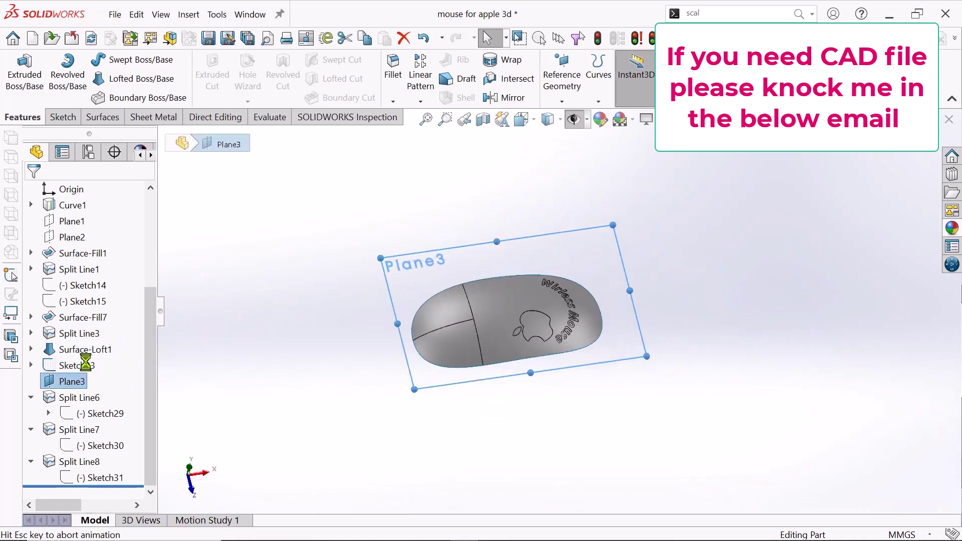
scroll(441, 412, down, 10)
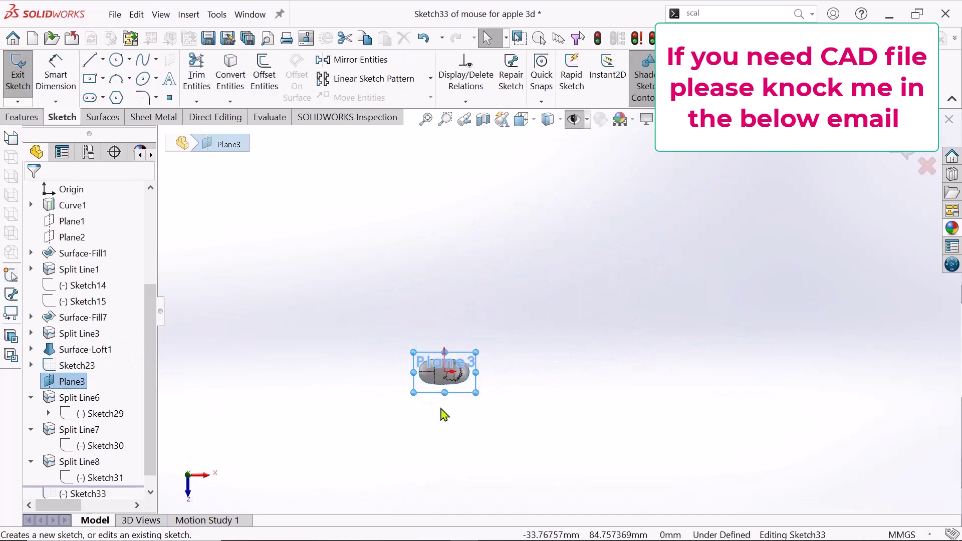
scroll(475, 486, up, 2)
scroll(498, 491, down, 1)
scroll(512, 266, down, 5)
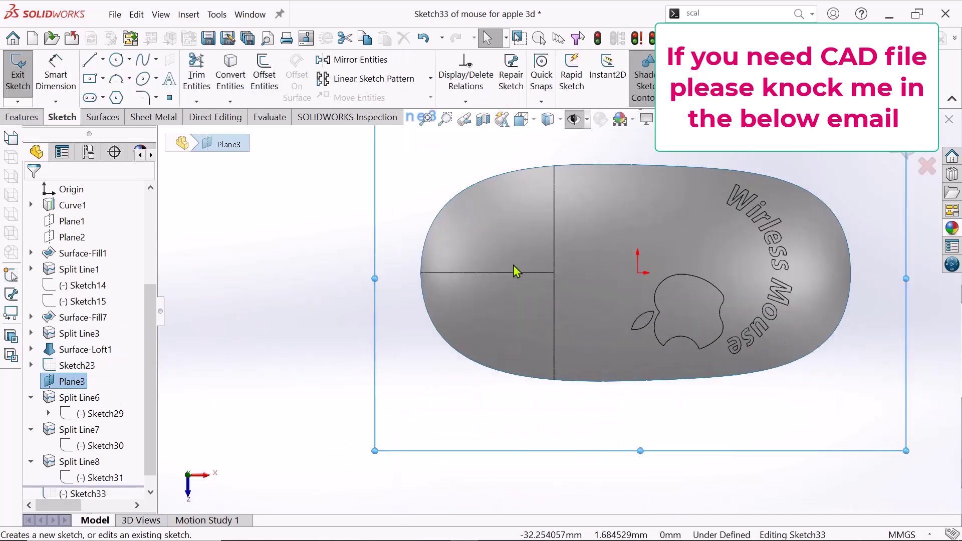
scroll(526, 301, down, 2)
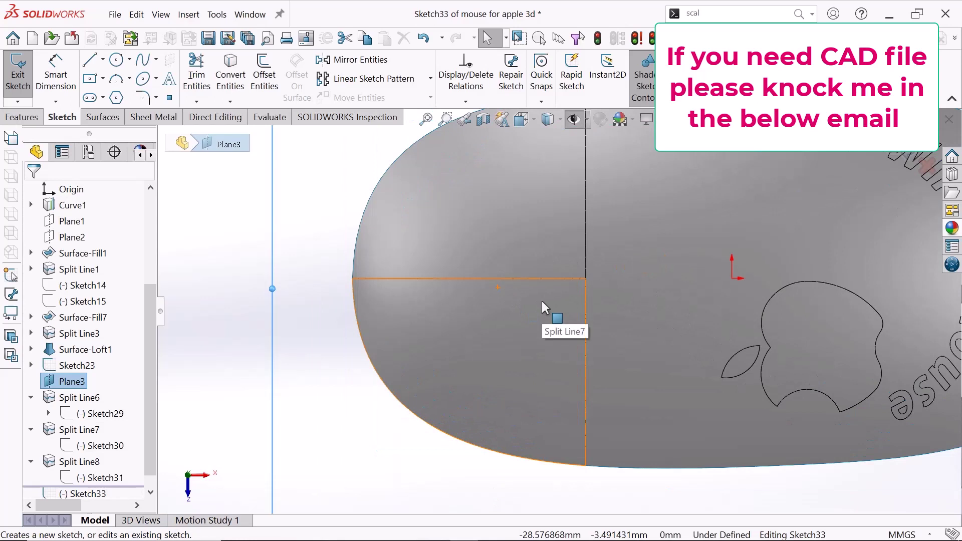
scroll(663, 296, down, 1)
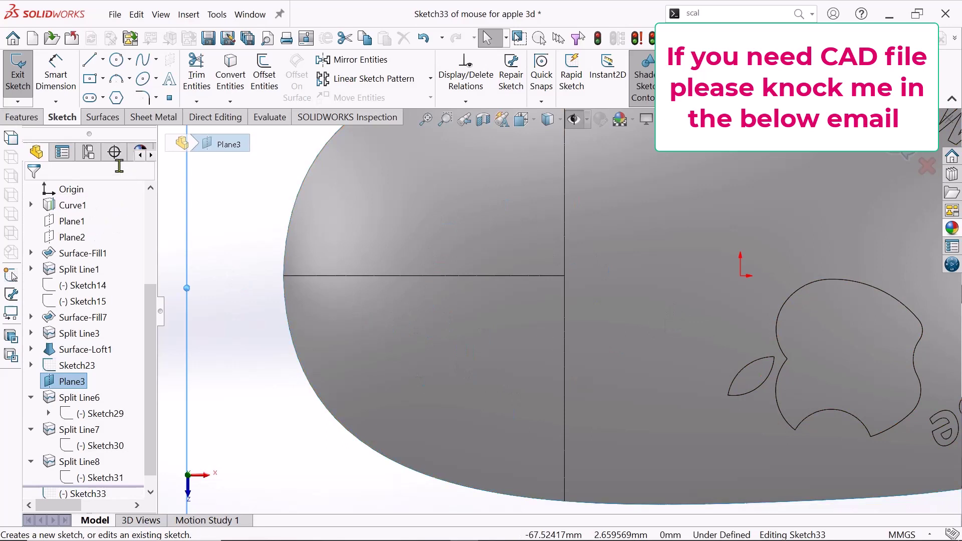
Step: Sketch a three-point arc about 15 mm wide with a radius of about 9.6 mm, both ends on the split line between the two buttons
click(116, 81)
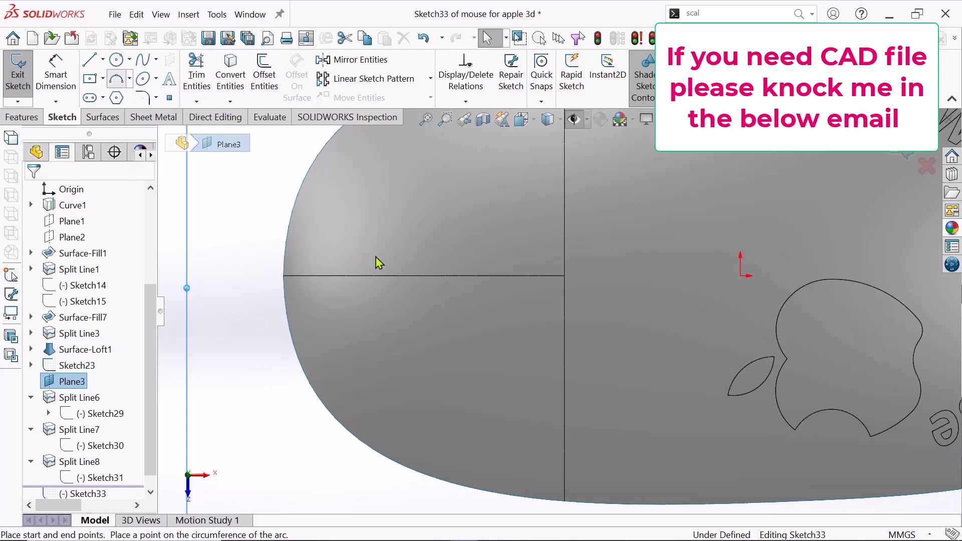
click(423, 275)
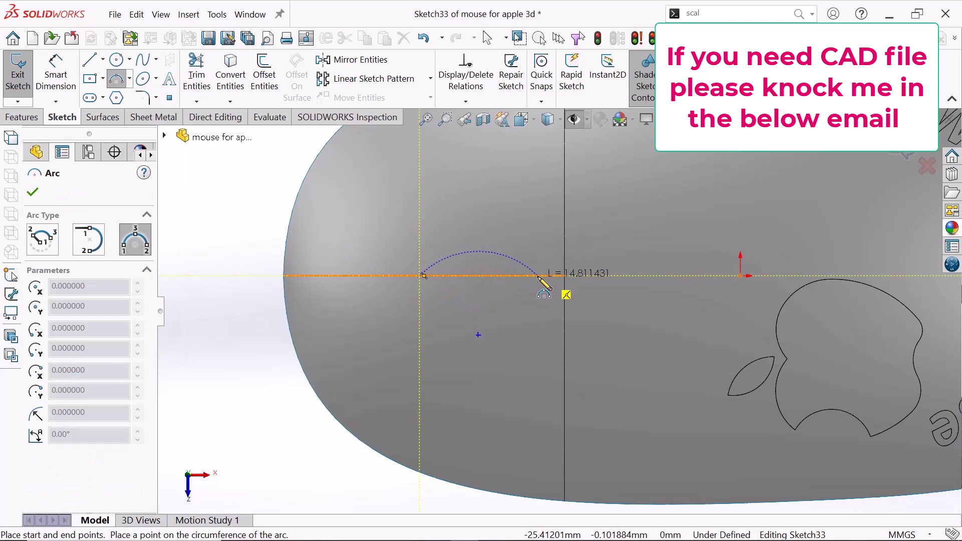
click(539, 275)
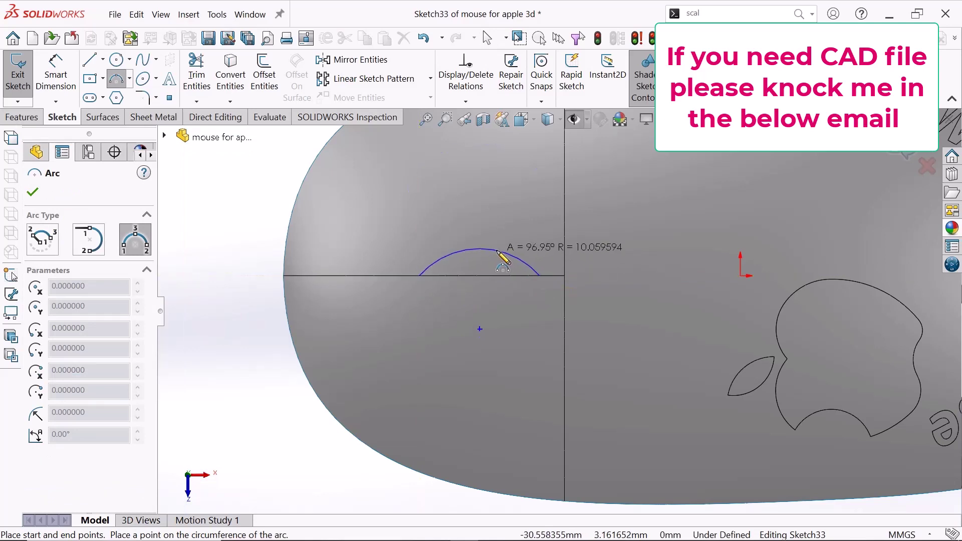
click(497, 251)
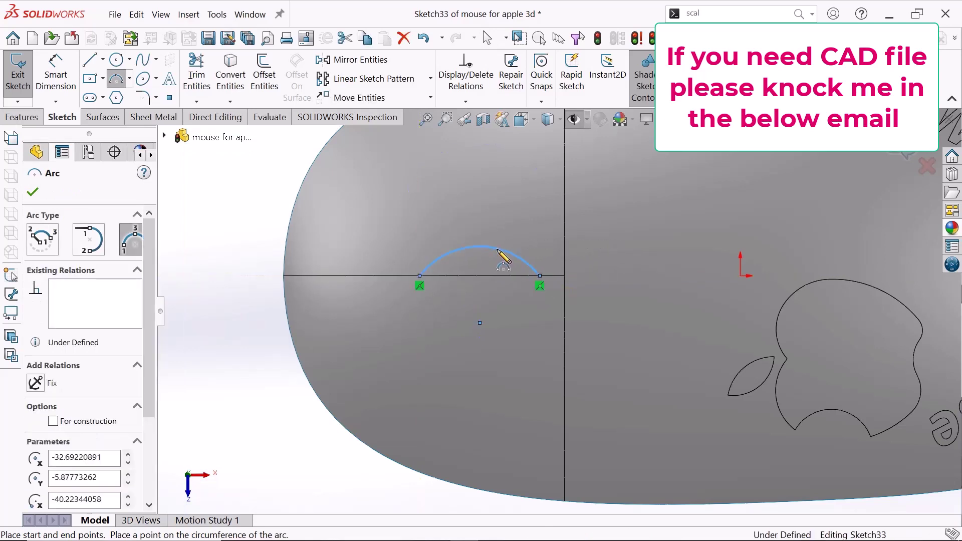
right_click(498, 253)
click(545, 261)
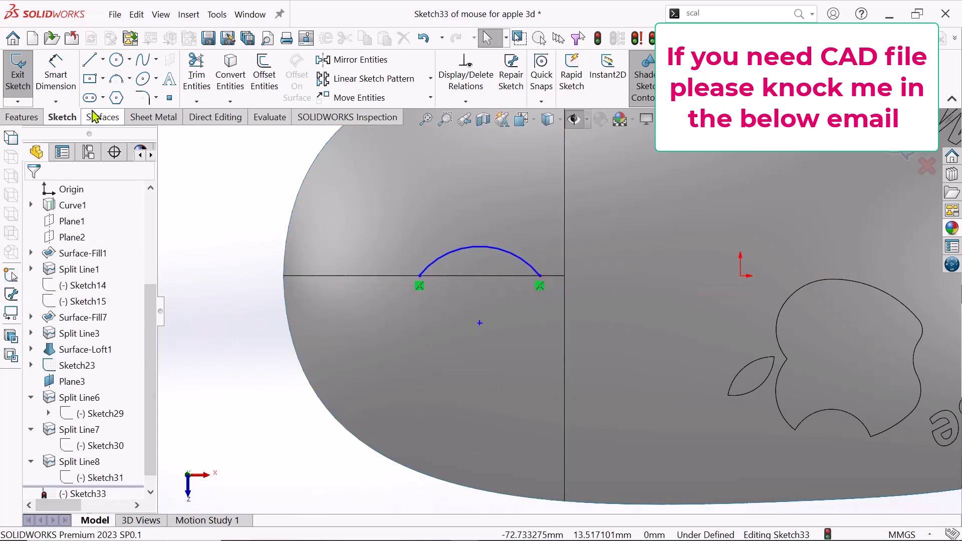
Step: Sketch a horizontal centerline about 64 mm long from the origin past the front edge of the mouse
click(103, 59)
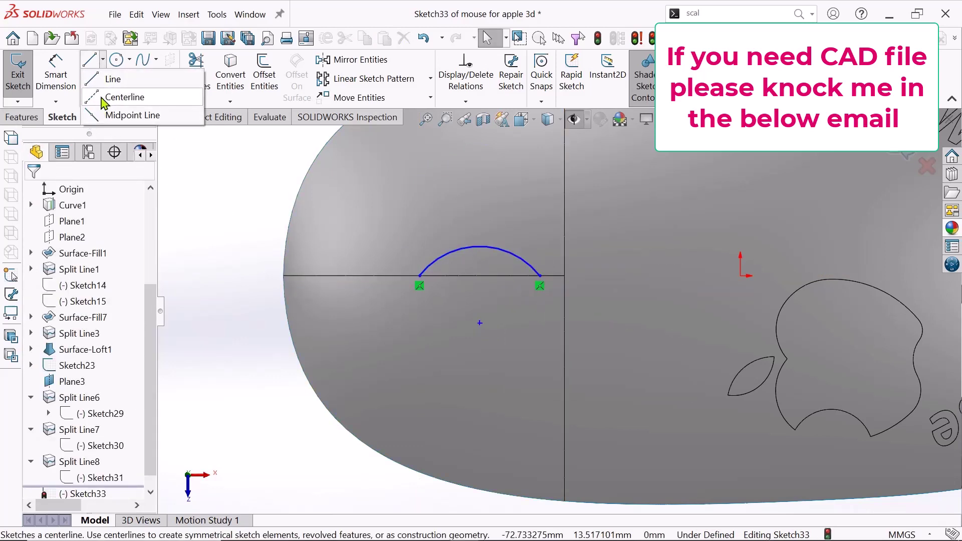
click(105, 98)
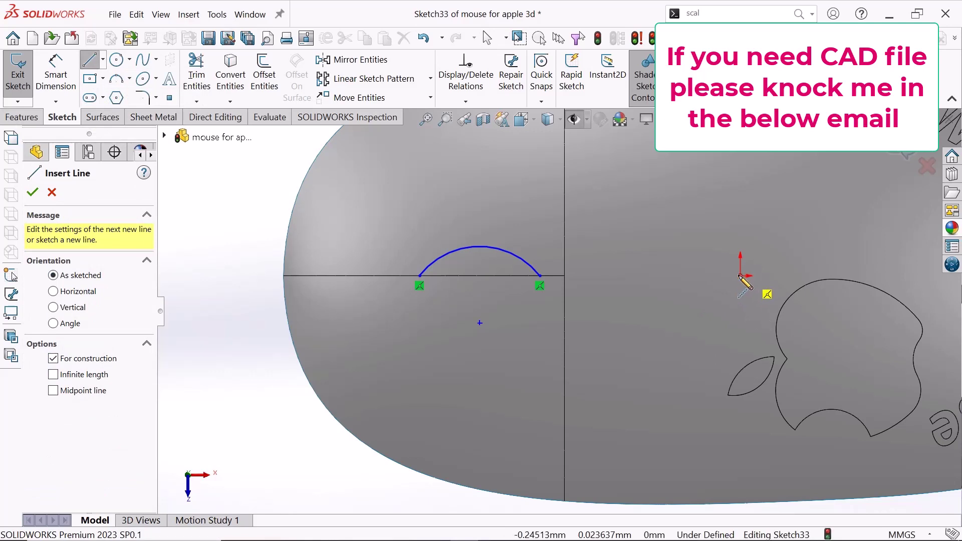
click(739, 276)
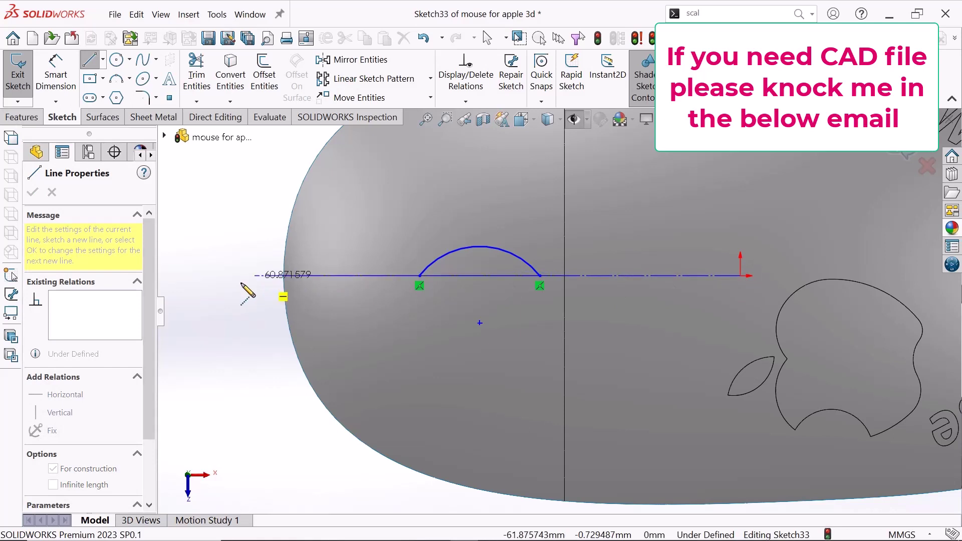
click(232, 276)
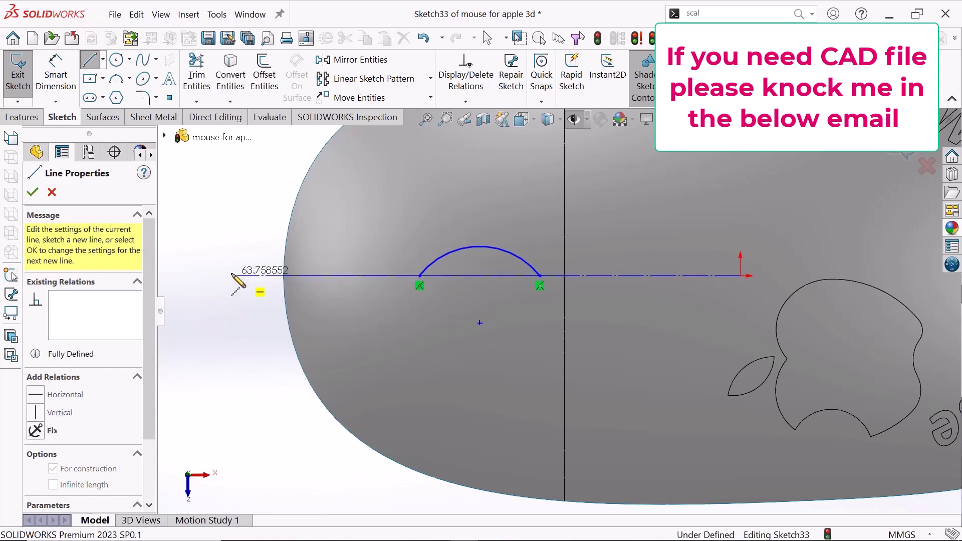
right_click(236, 278)
click(262, 285)
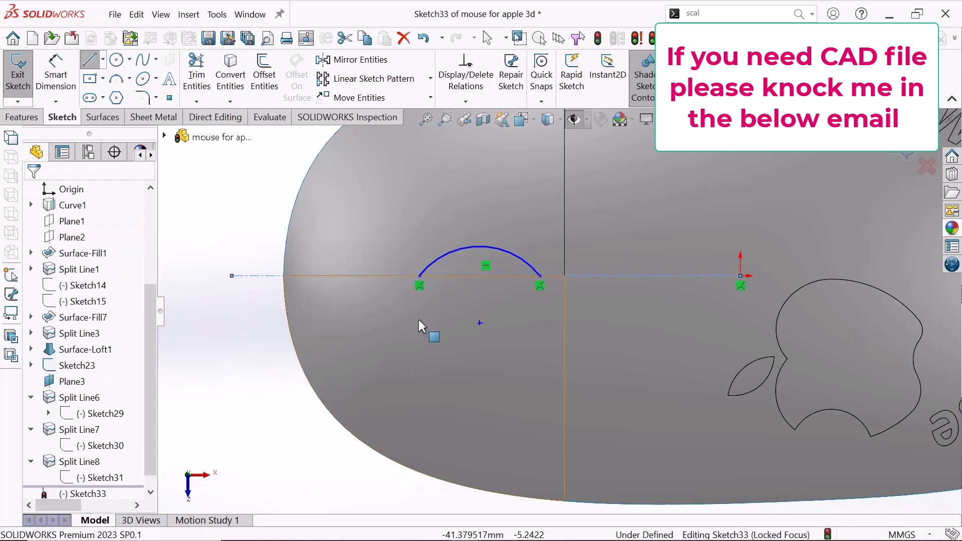
scroll(419, 320, down, 2)
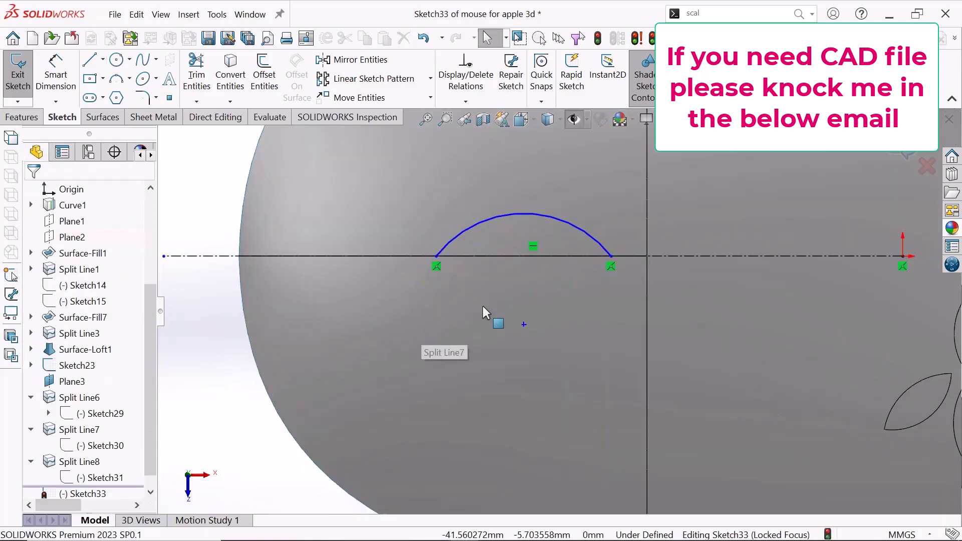
click(770, 255)
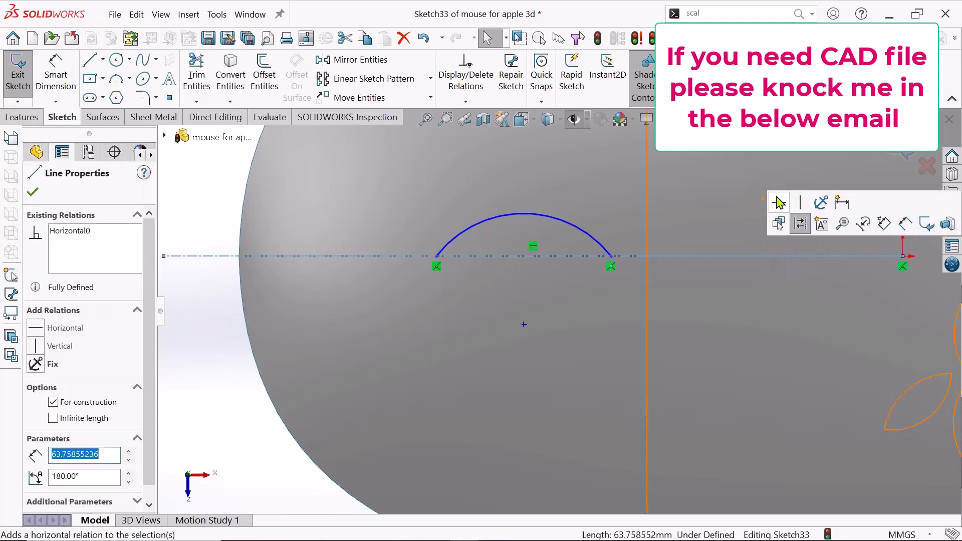
click(215, 203)
key(z)
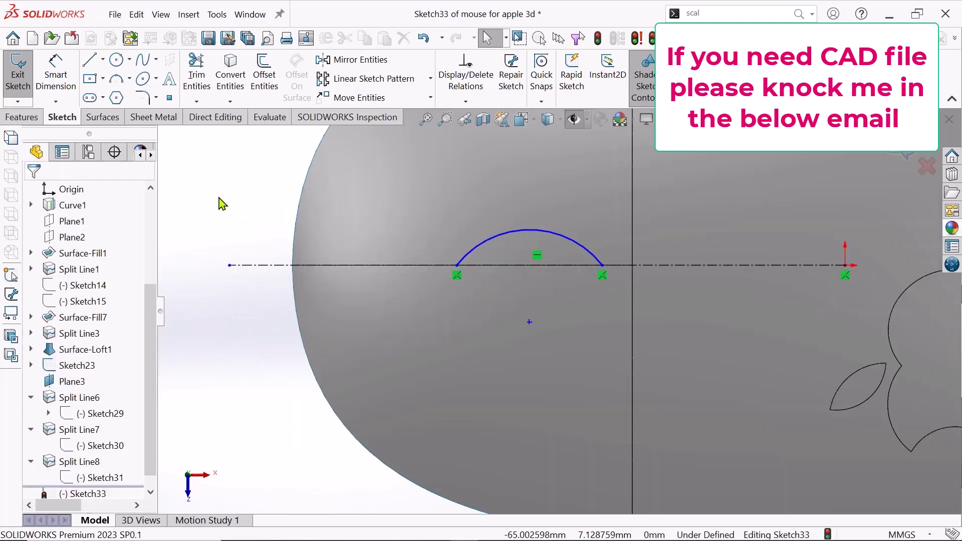
Step: Dimension the arc's radius as 10 mm
click(59, 75)
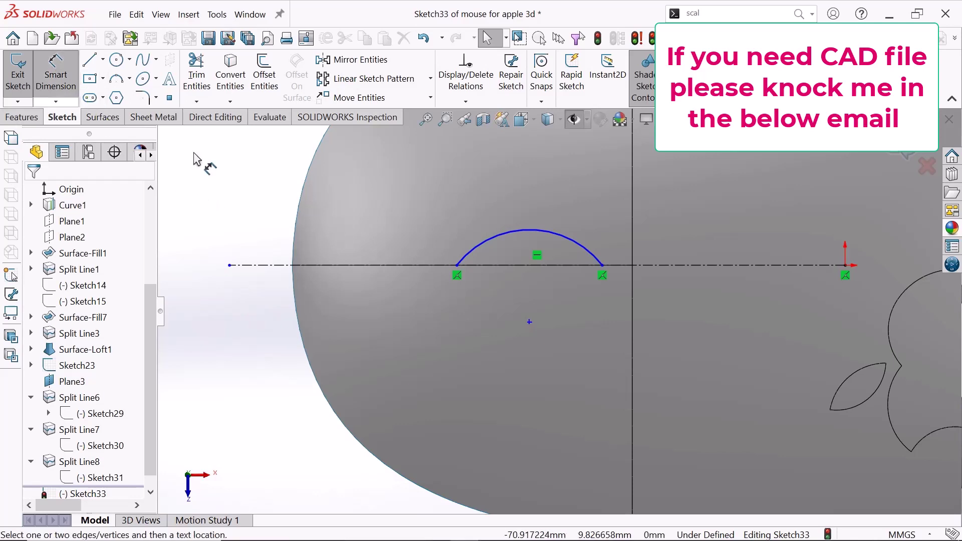
scroll(554, 219, down, 2)
click(555, 212)
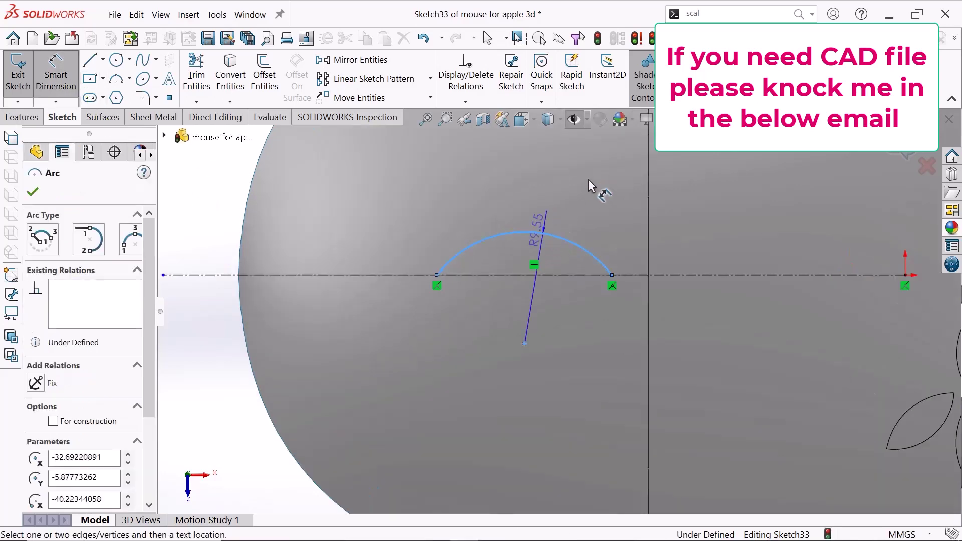
click(578, 181)
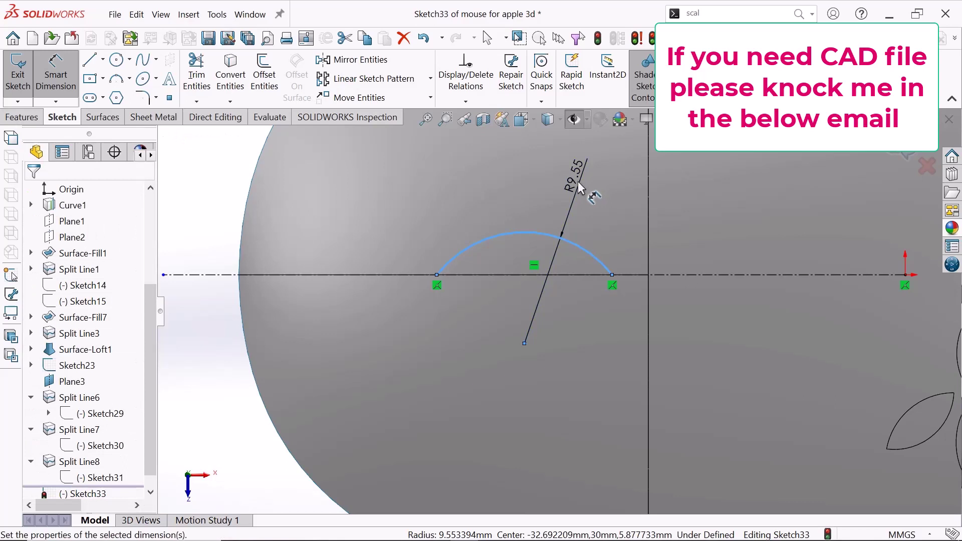
text(10)
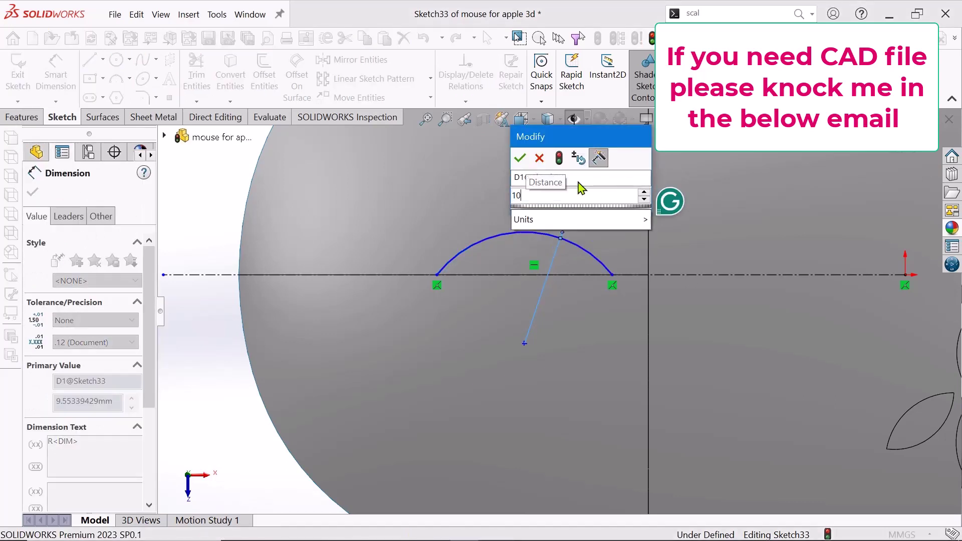
key(Return)
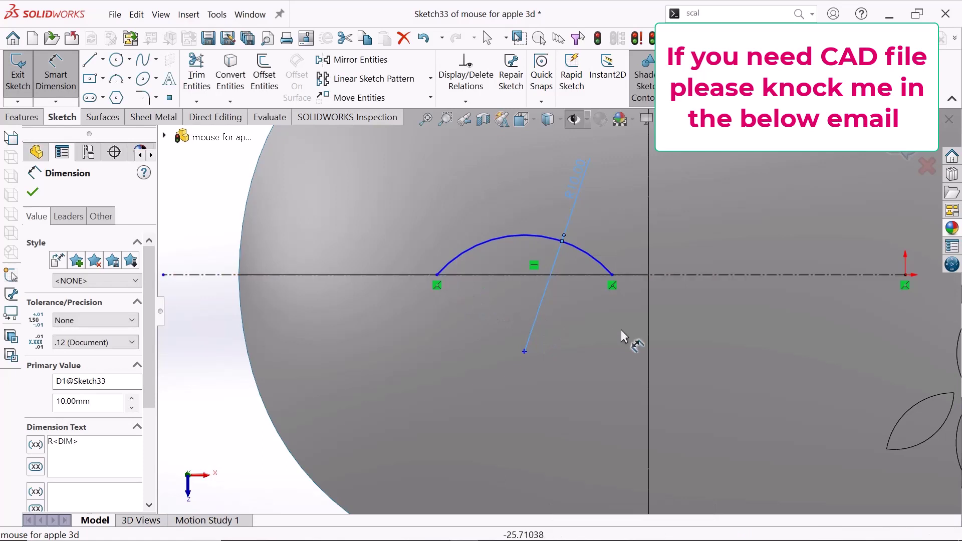
Step: Dimension the distance between the arc endpoint nearest the origin and the crosswise split line as 3 mm
click(612, 274)
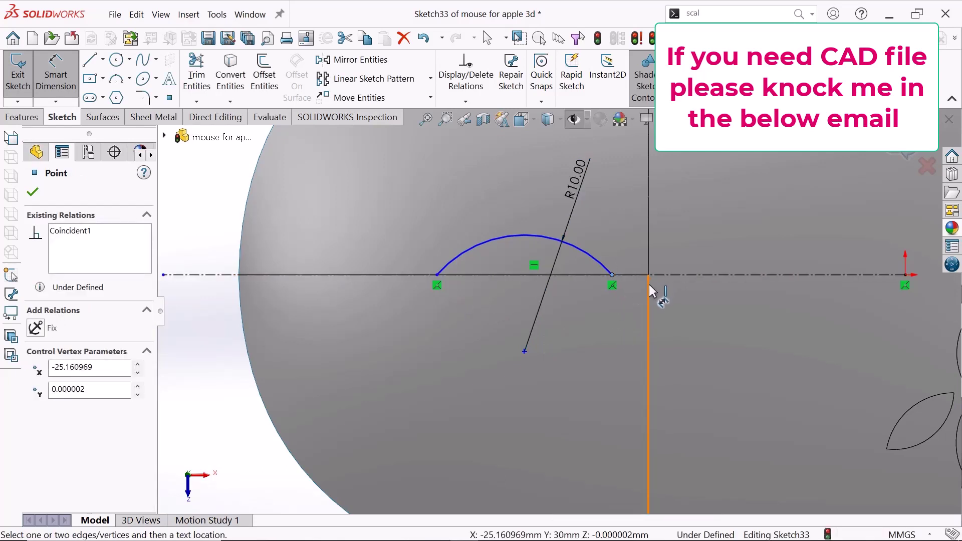
click(649, 300)
click(629, 350)
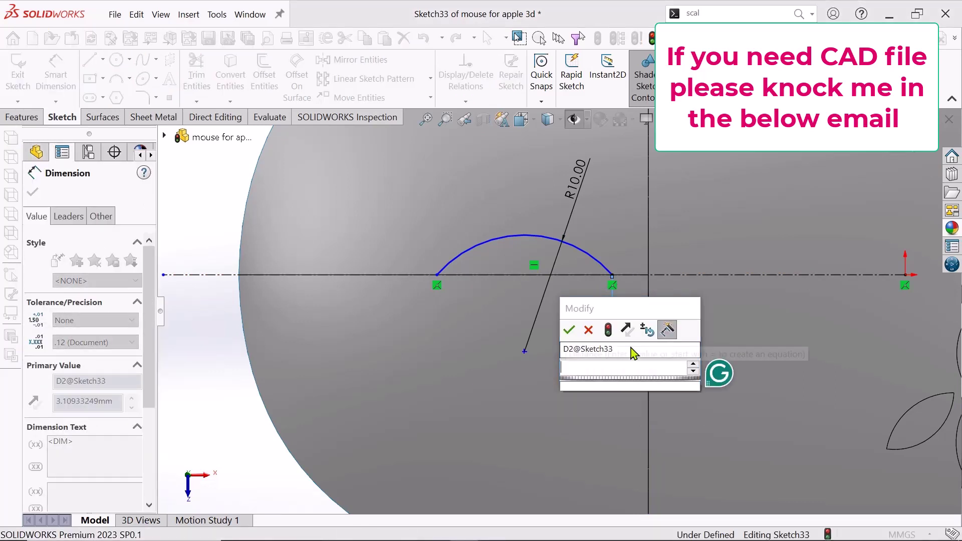
key(Return)
click(530, 403)
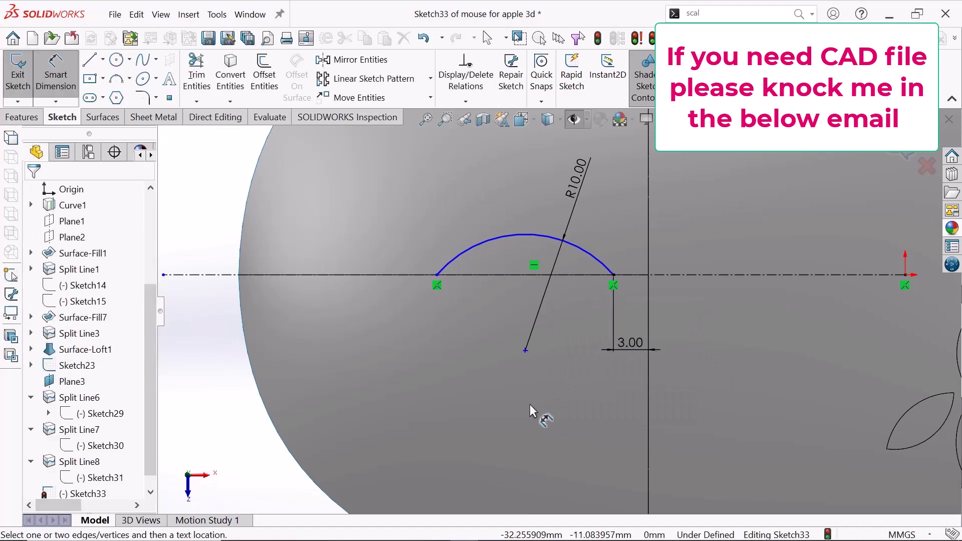
right_click(197, 210)
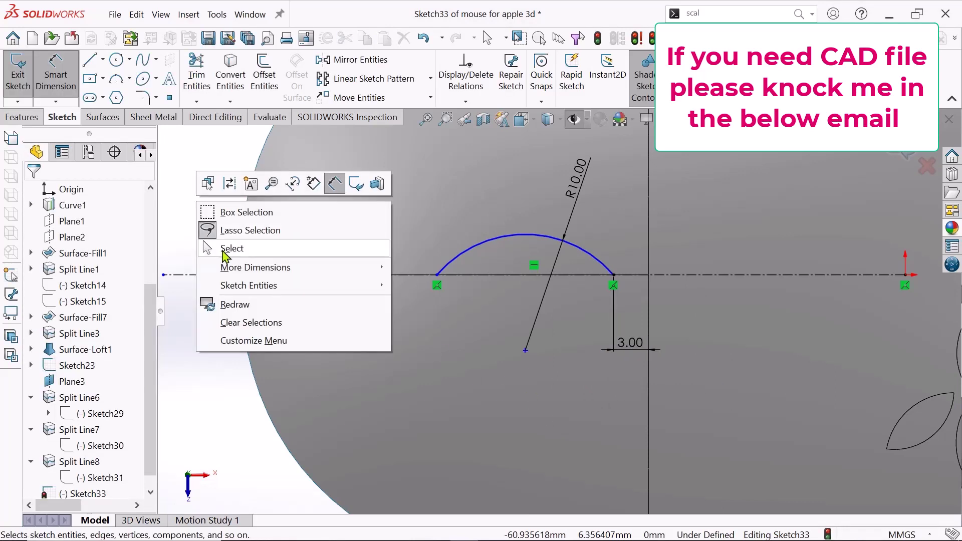
click(224, 249)
Step: Try to mirror the arc about the horizontal centerline
click(353, 60)
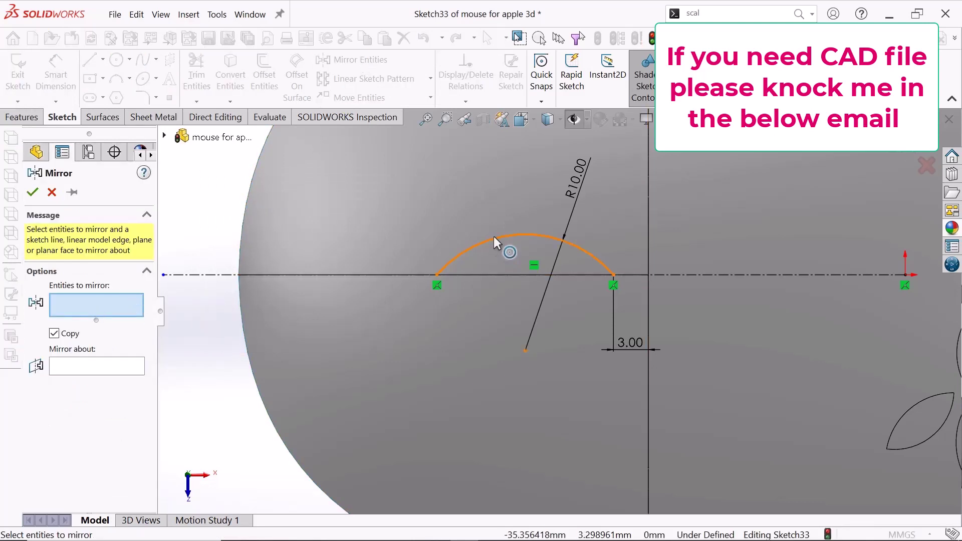
drag(493, 236, 489, 239)
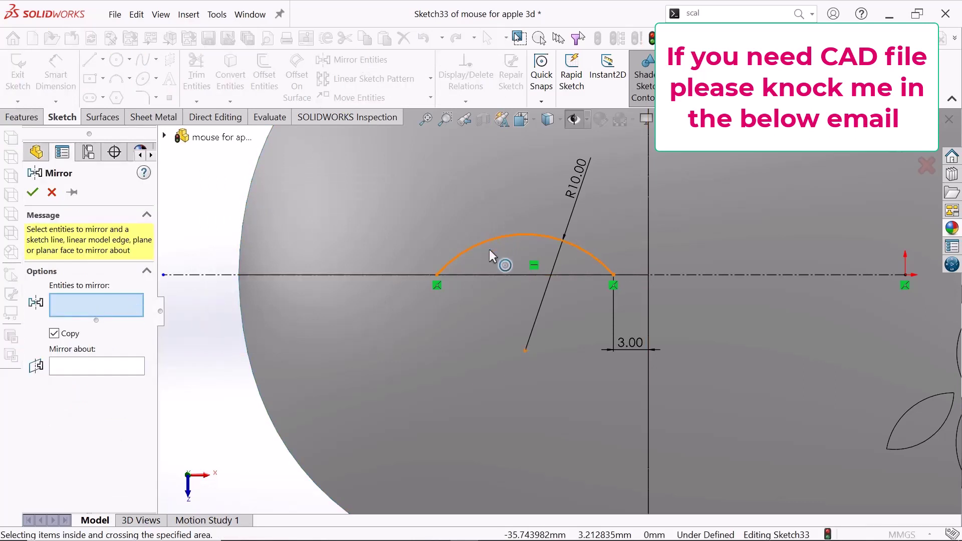
click(70, 367)
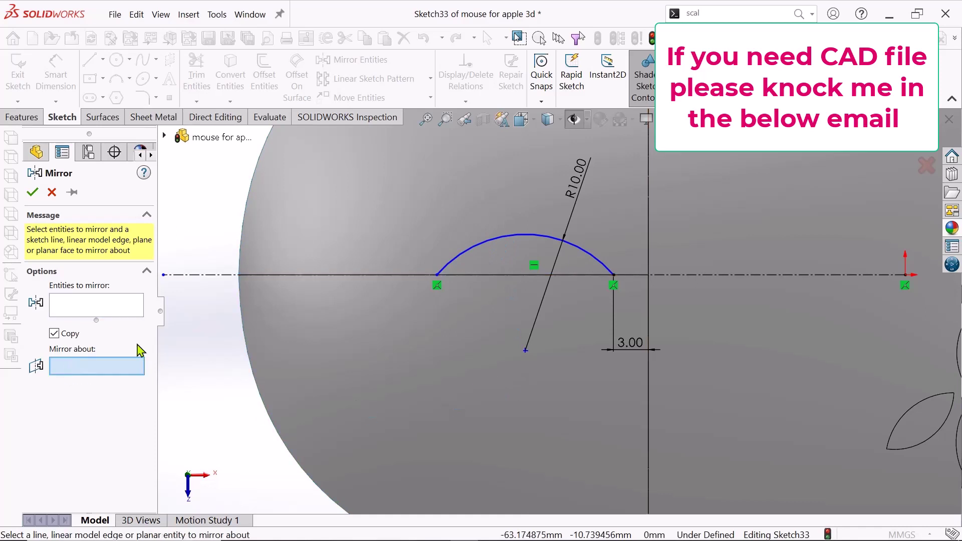
click(301, 275)
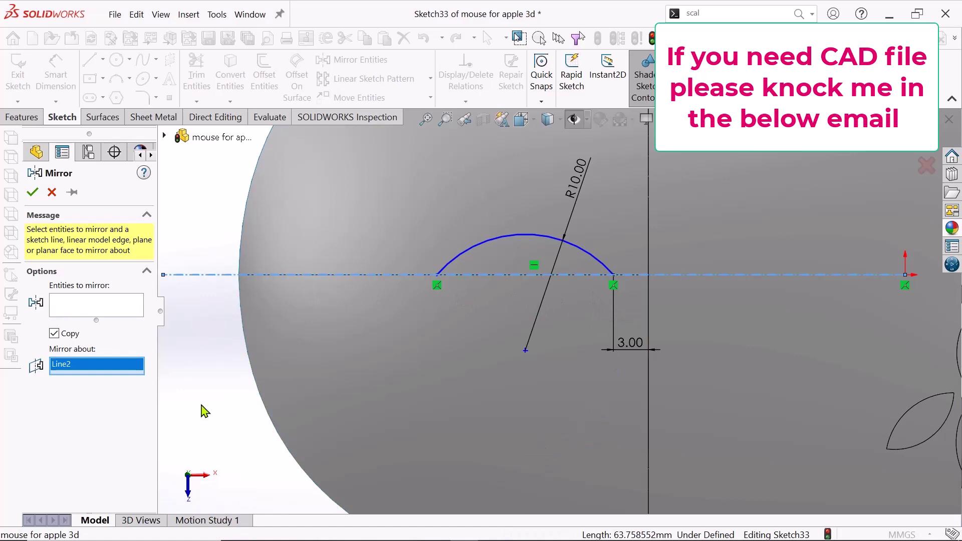
click(33, 195)
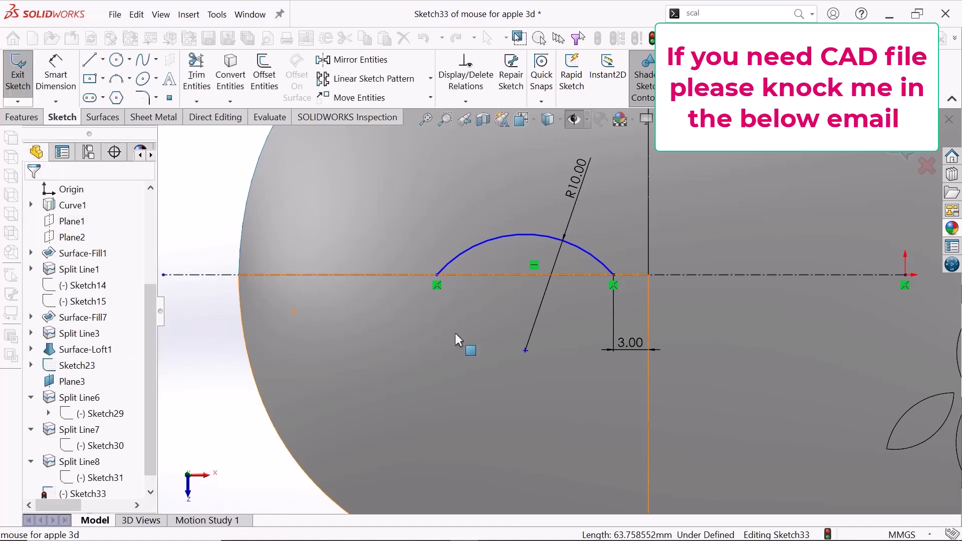
scroll(587, 396, up, 5)
scroll(598, 336, down, 3)
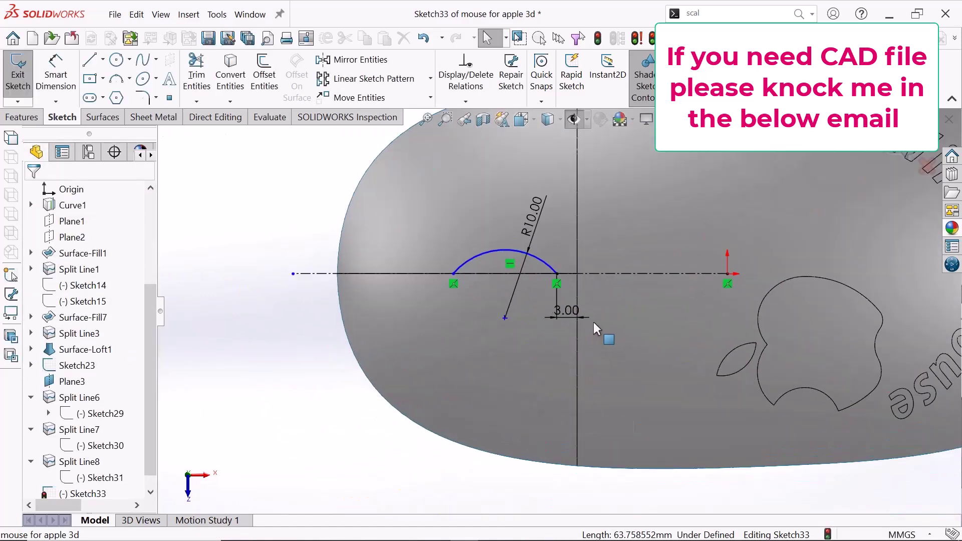
scroll(608, 306, down, 1)
scroll(609, 307, up, 1)
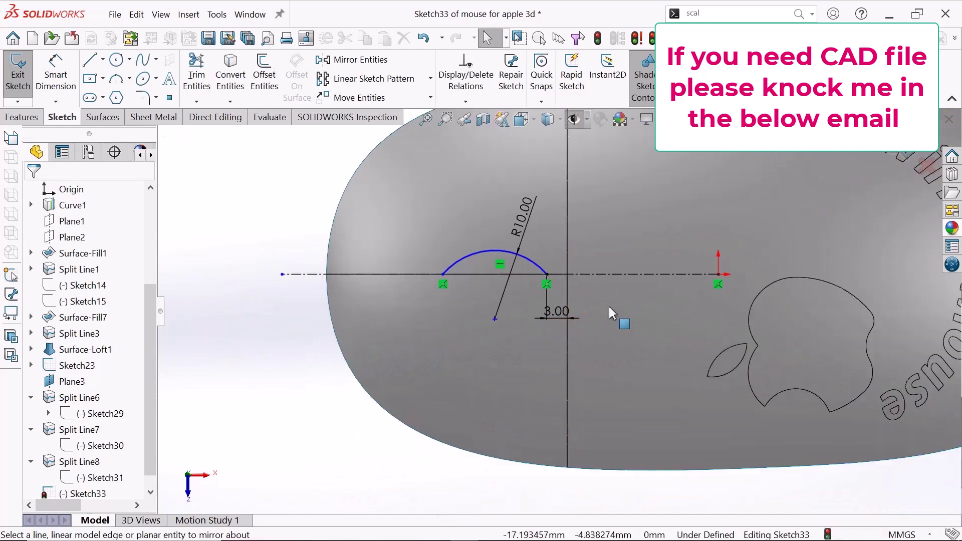
scroll(188, 461, up, 1)
scroll(130, 451, down, 1)
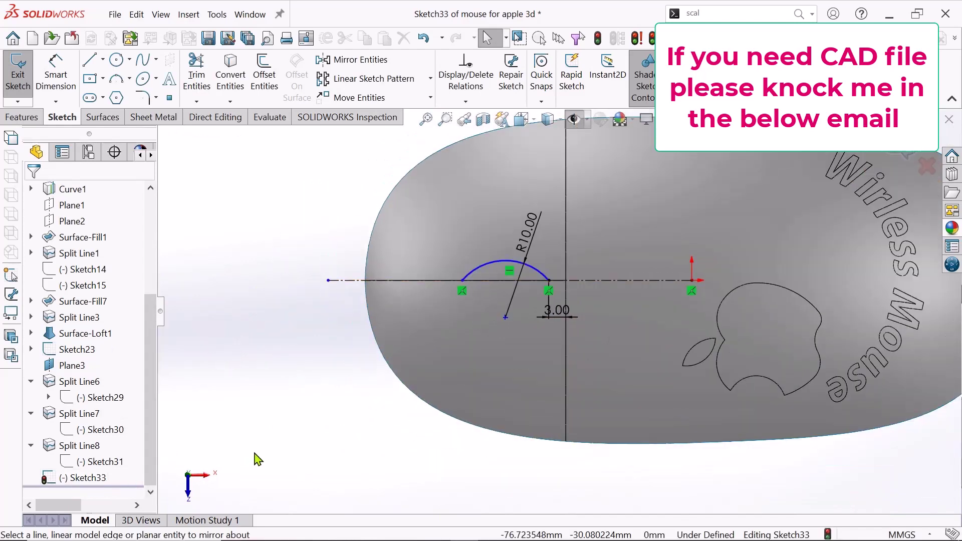
key(Escape)
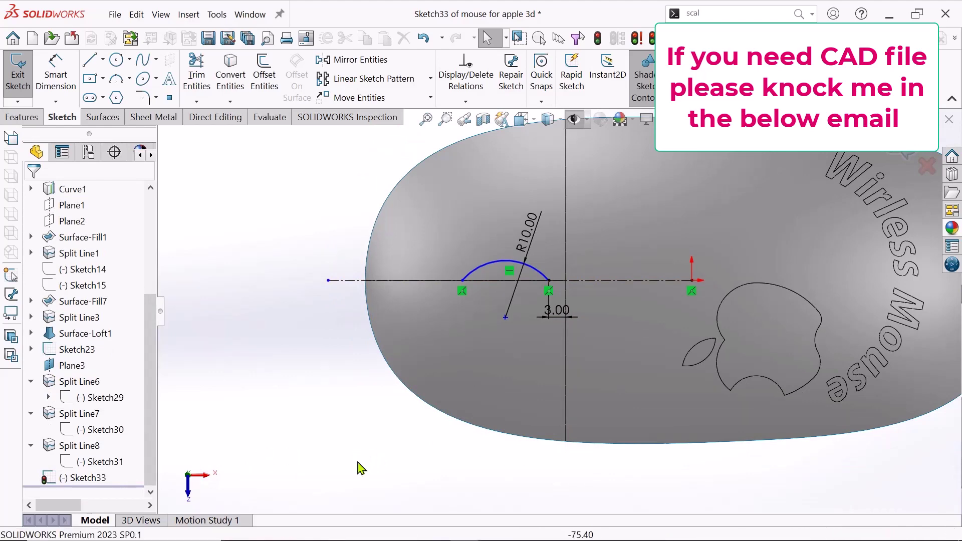
Step: Undo the last change to the distance dimension between the arc endpoint and the crosswise split line
key(ctrl+z)
scroll(669, 318, down, 2)
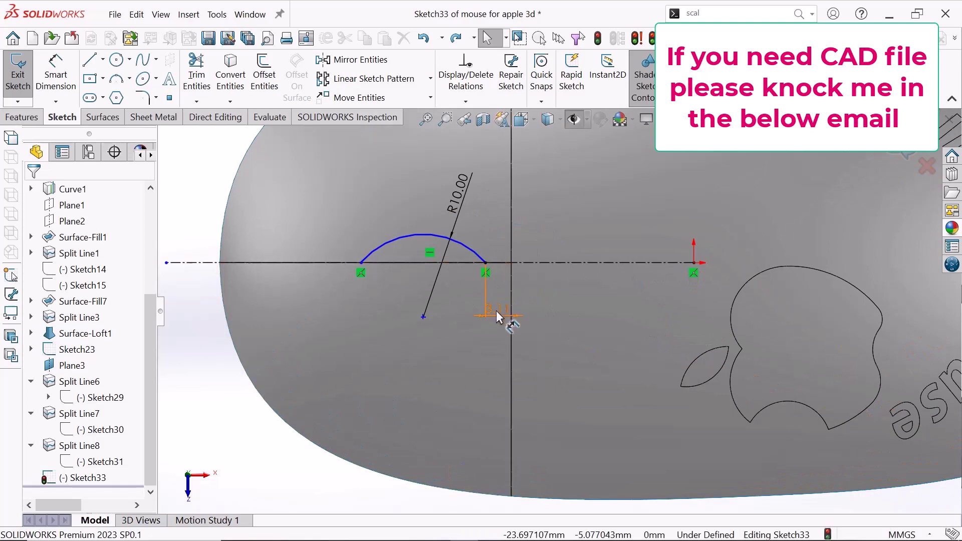
scroll(496, 312, down, 1)
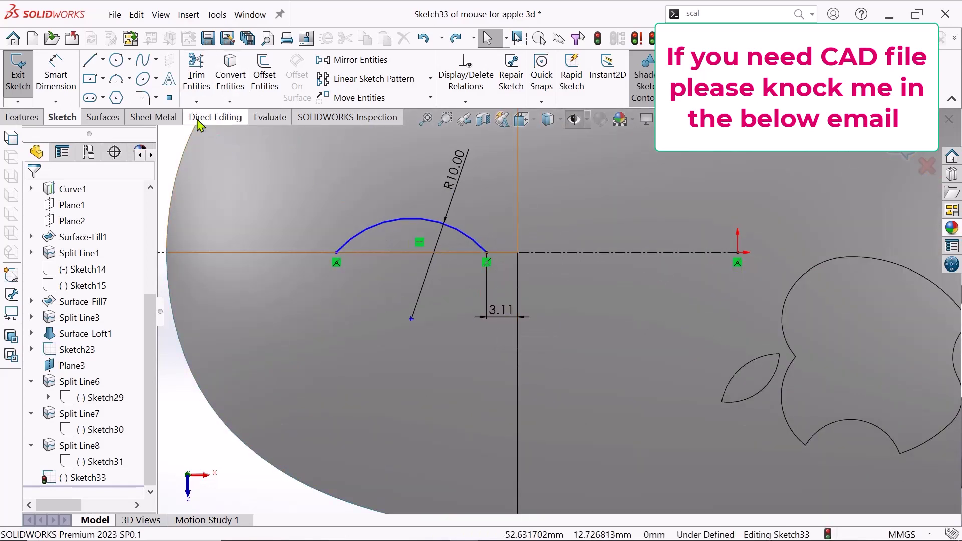
Step: Sketch a three-point arc with a radius of about 10.1 mm between the first arc's endpoints, bulging the opposite way to close a lens profile
click(117, 84)
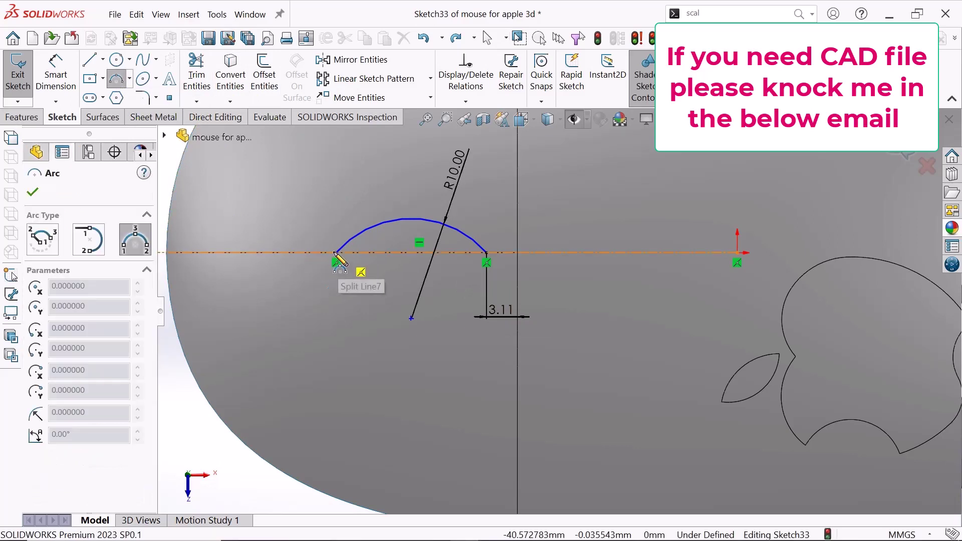
click(336, 253)
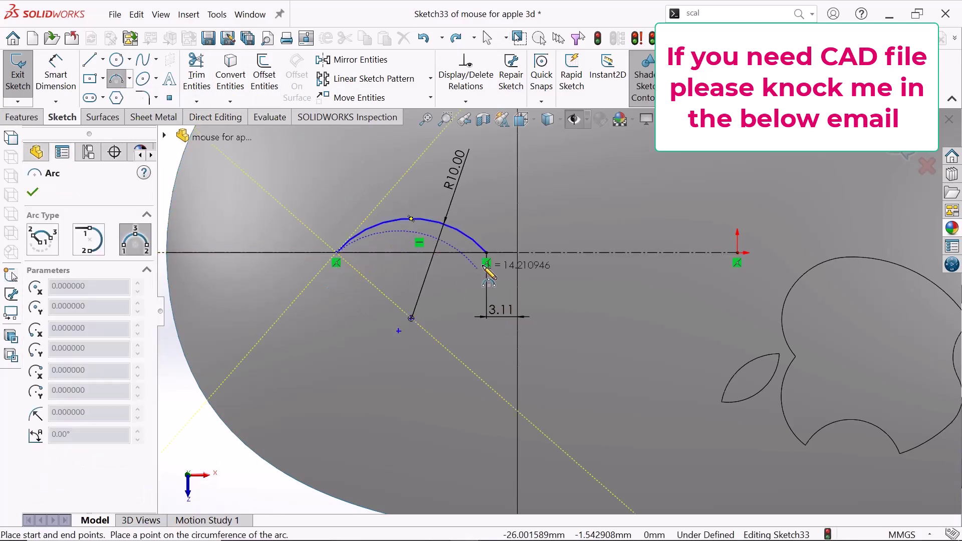
click(486, 252)
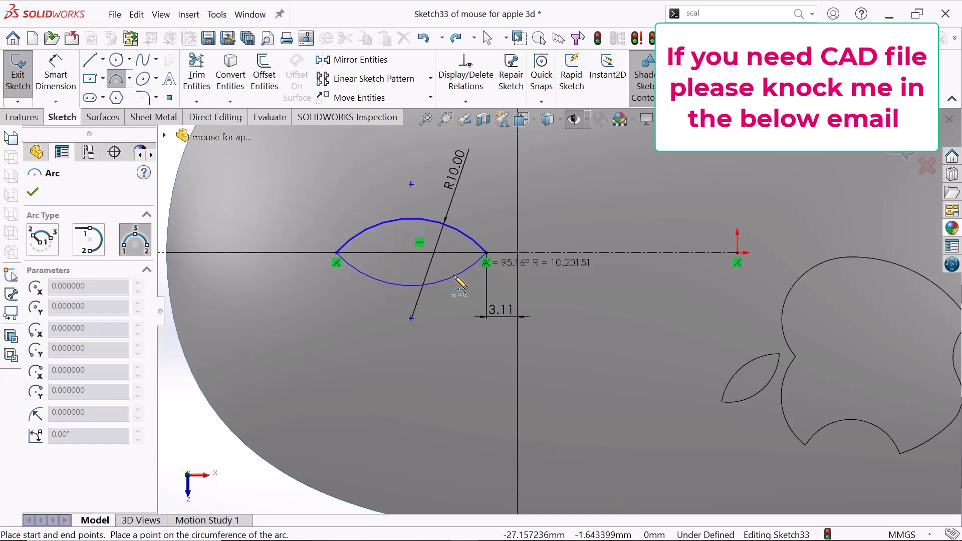
click(433, 287)
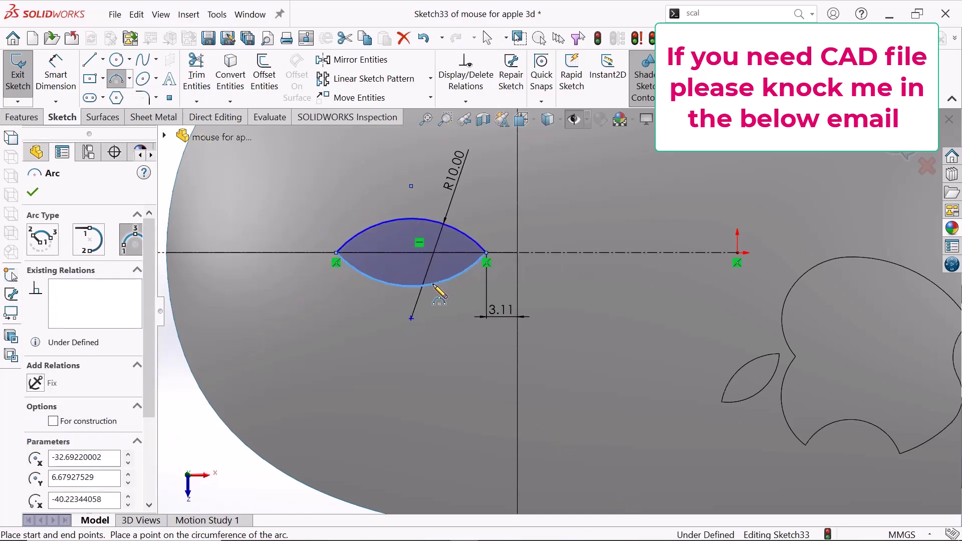
right_click(432, 285)
click(448, 295)
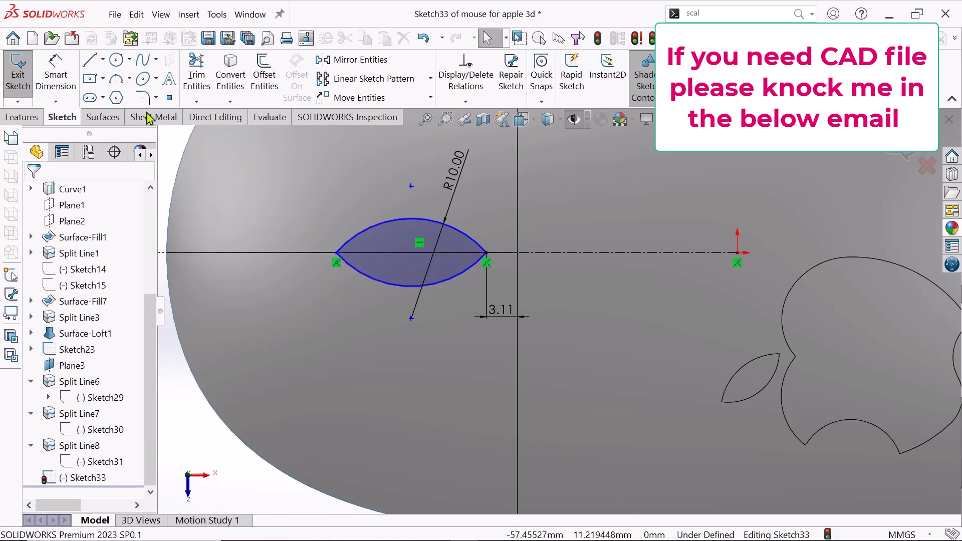
Step: Dimension the second arc's radius as 10 mm
click(70, 80)
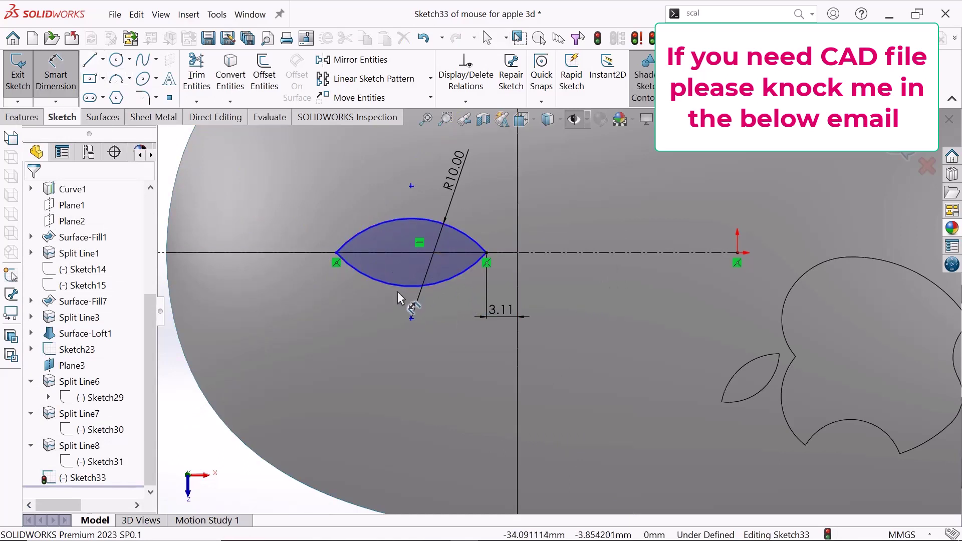
click(397, 285)
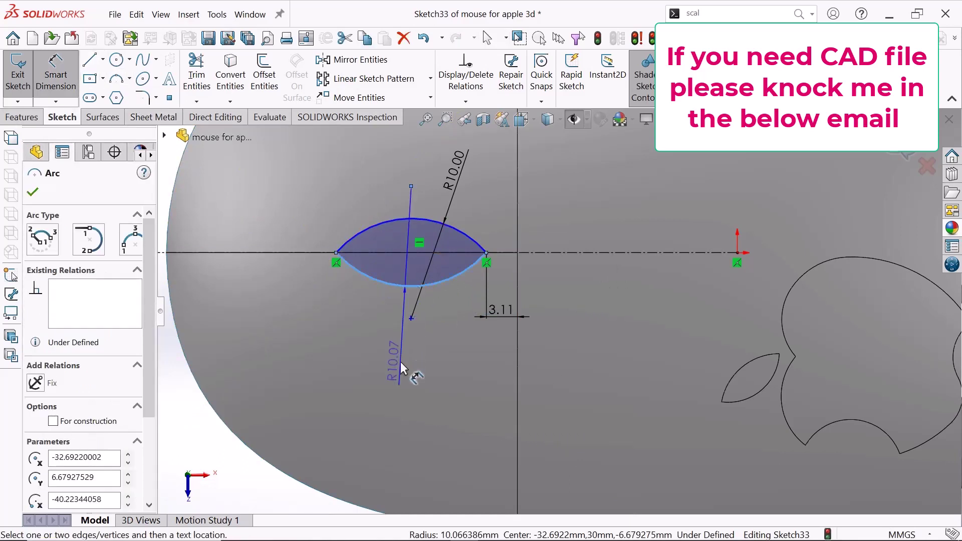
click(400, 361)
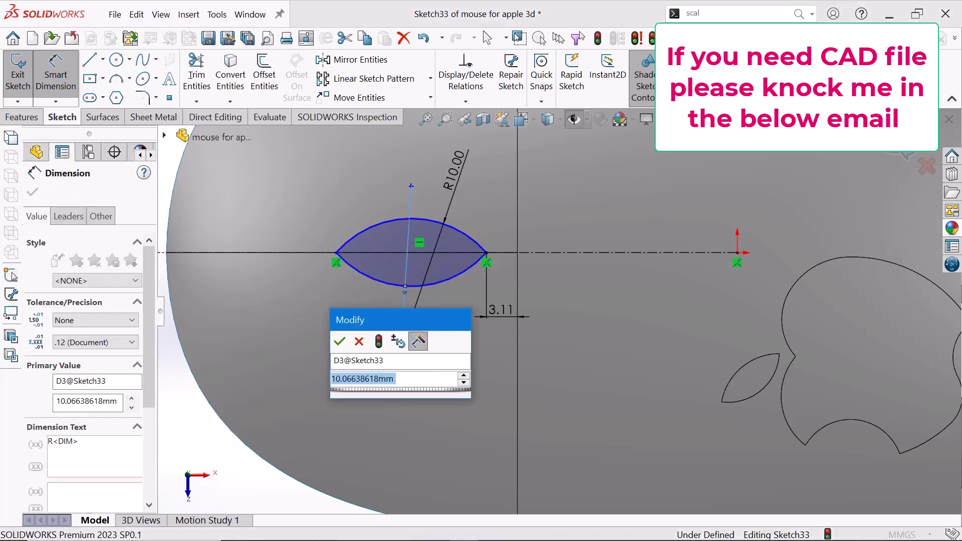
text(10)
key(Return)
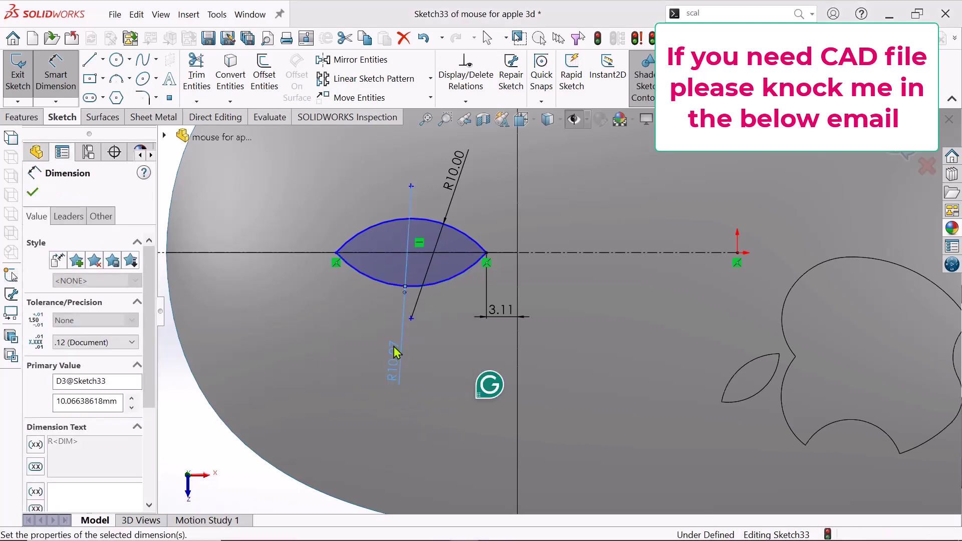
scroll(444, 325, down, 1)
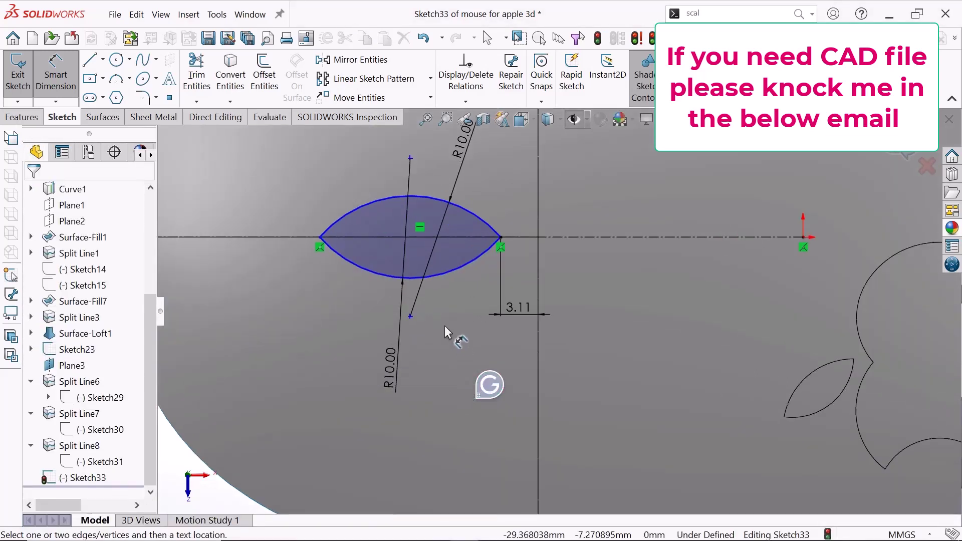
right_click(294, 211)
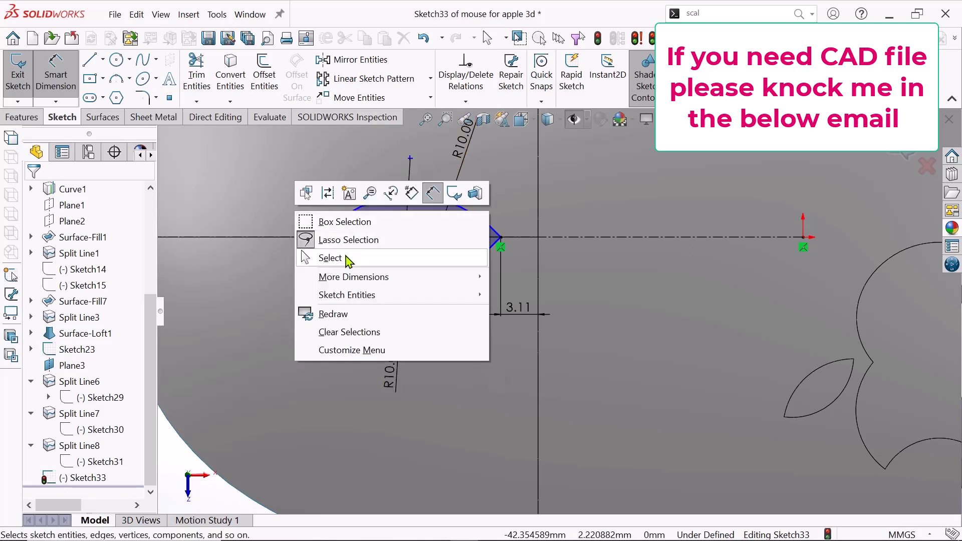
click(347, 259)
Step: Set up a 1 mm sketch fillet on the lens profile's pointed corner nearest the front edge of the mouse
scroll(357, 248, down, 4)
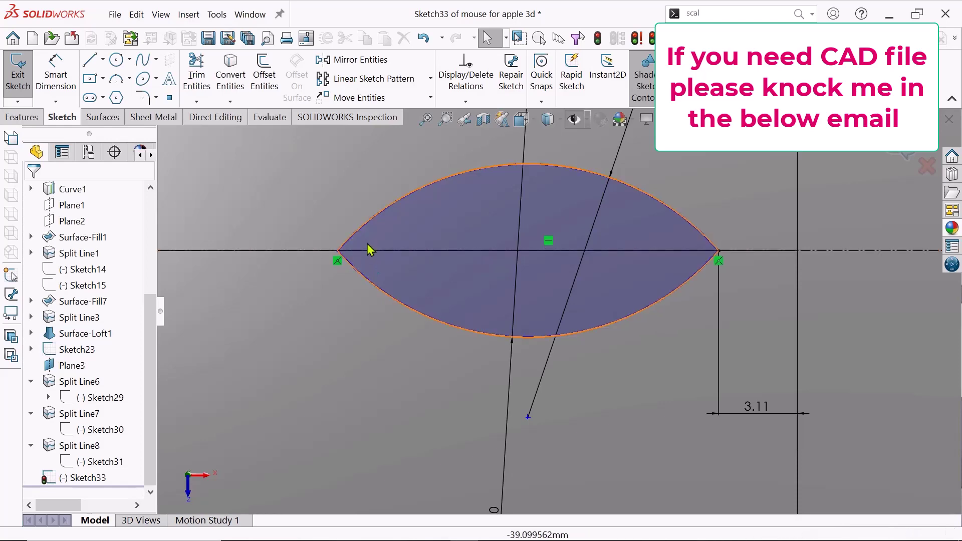
scroll(686, 218, up, 2)
mouse_move(668, 298)
middle_down()
mouse_move(629, 327)
mouse_move(631, 279)
mouse_move(646, 299)
mouse_move(629, 202)
middle_up()
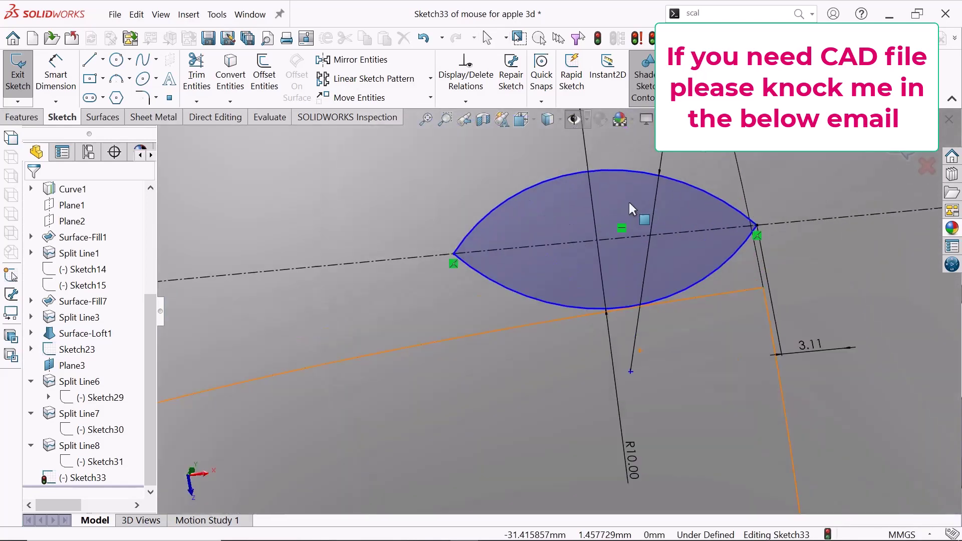
click(142, 98)
scroll(540, 255, down, 3)
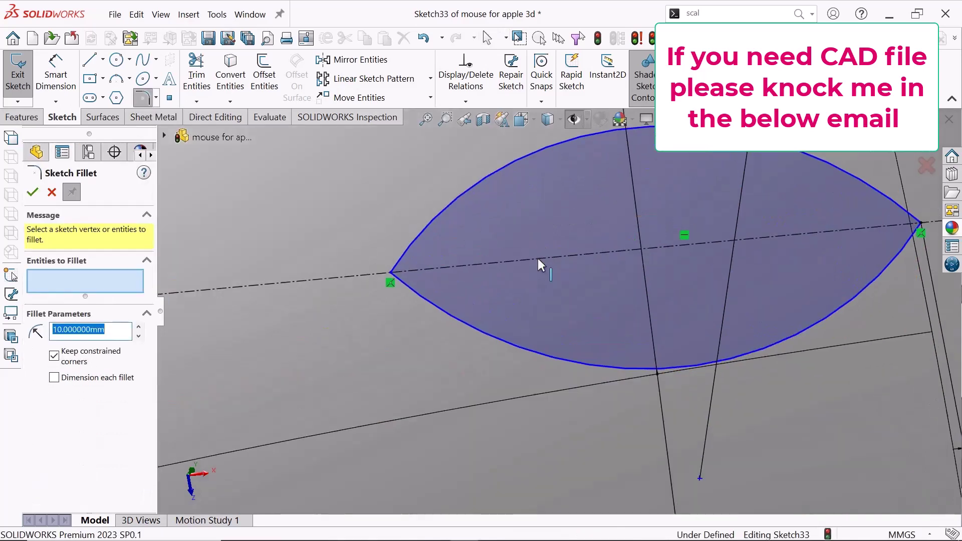
click(391, 272)
click(139, 326)
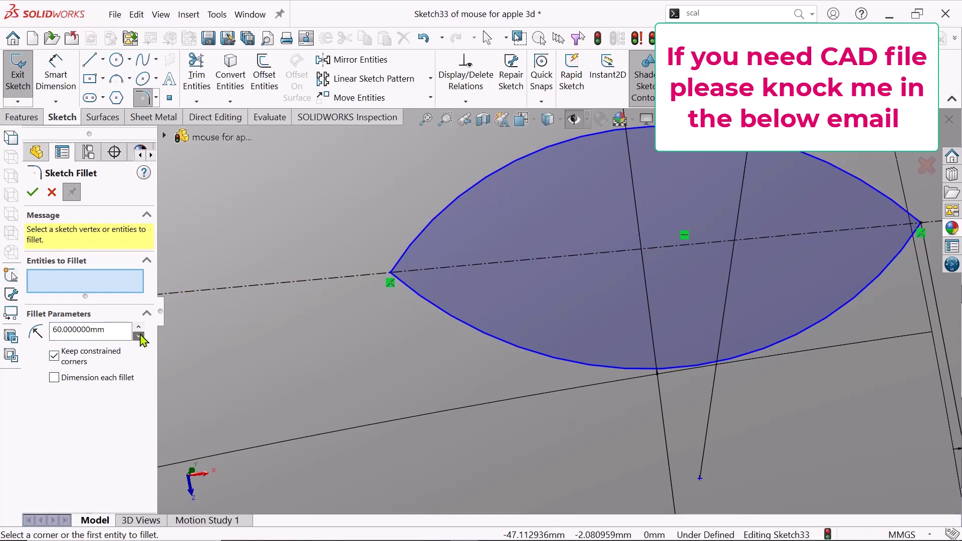
double_click(123, 331)
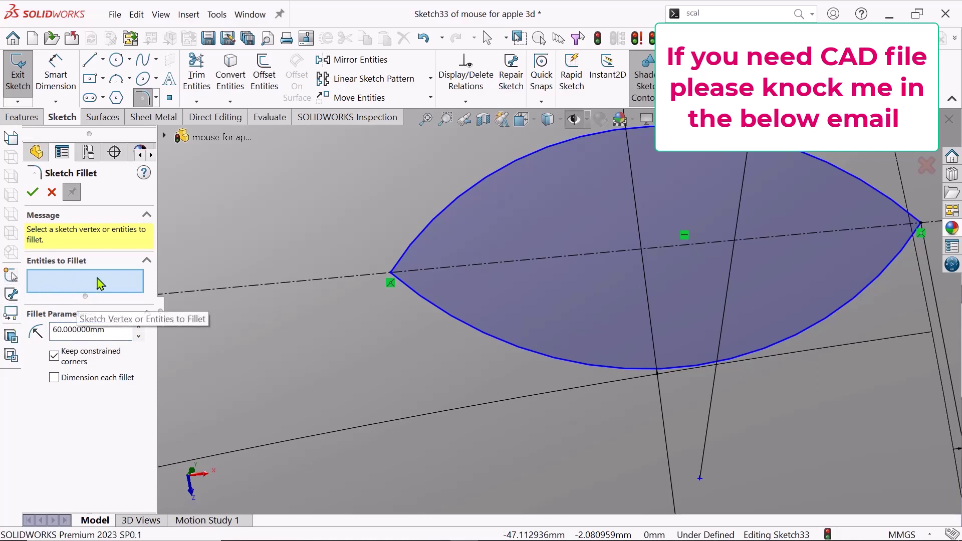
click(391, 275)
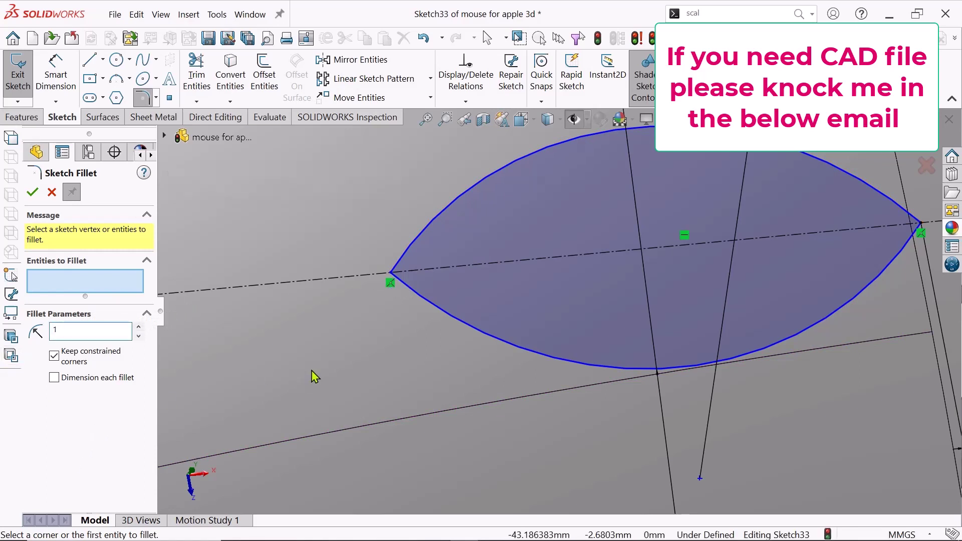
click(390, 273)
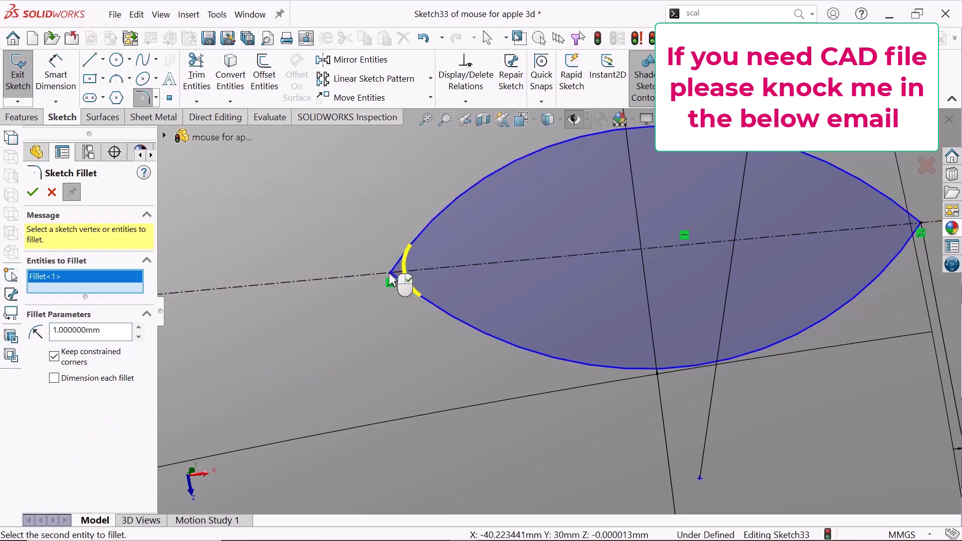
Step: Add the lens corner nearest the crosswise split line to the 1 mm sketch fillet and apply it to both corners
ctrl+middle_drag(880, 265, 814, 270)
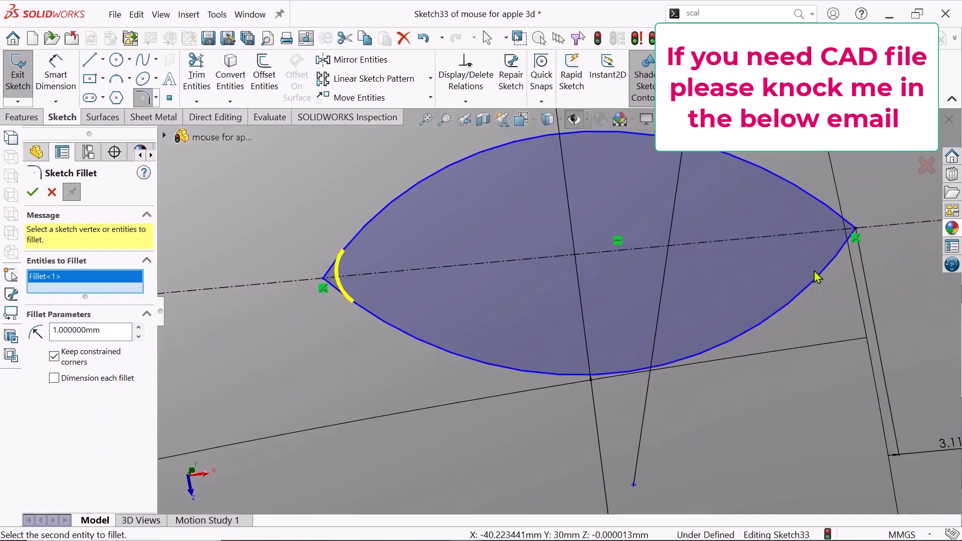
click(855, 226)
scroll(723, 333, up, 3)
scroll(712, 338, down, 3)
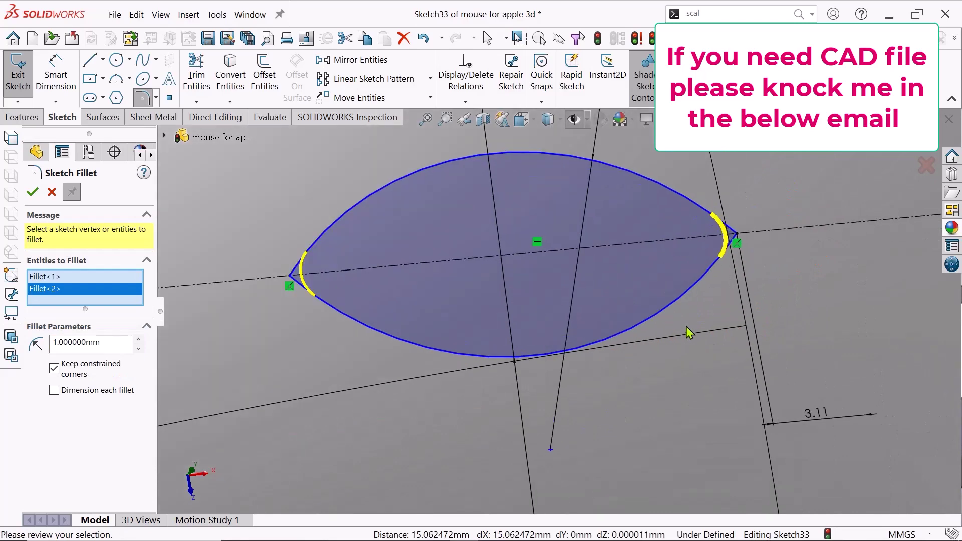
scroll(686, 326, up, 1)
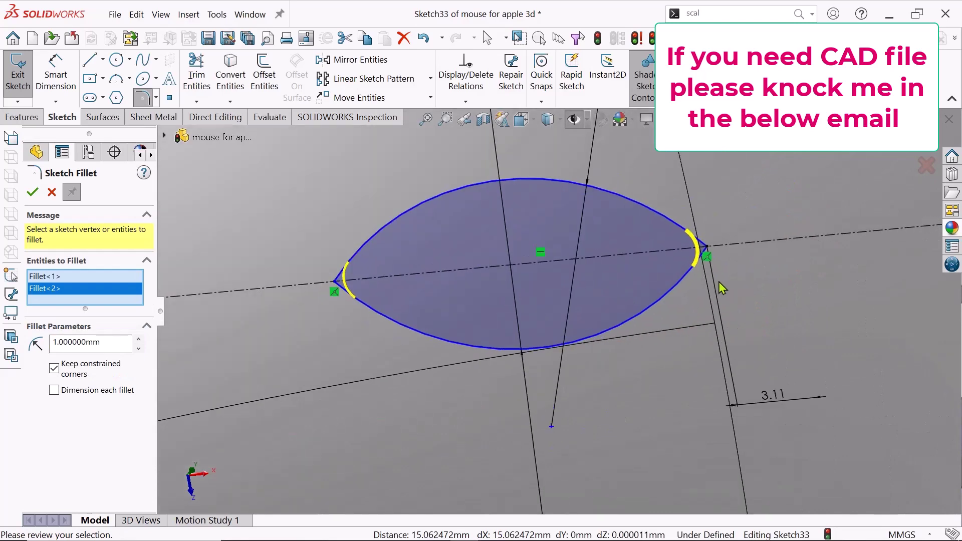
click(32, 193)
scroll(630, 262, up, 3)
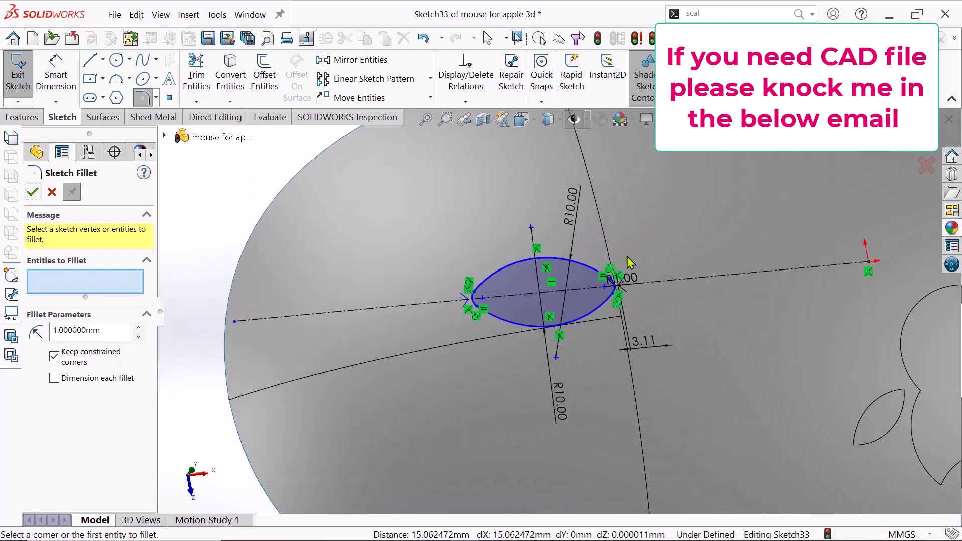
scroll(629, 250, up, 4)
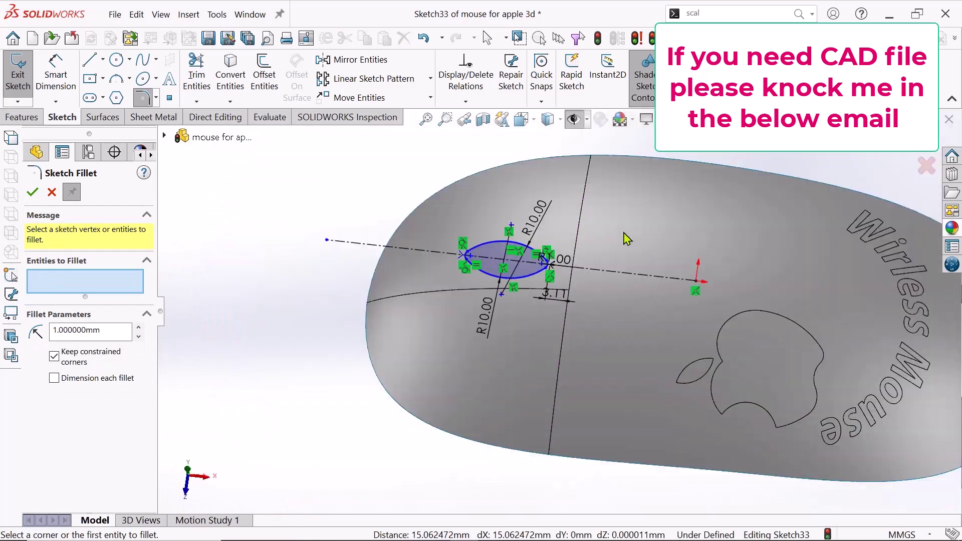
scroll(543, 277, up, 4)
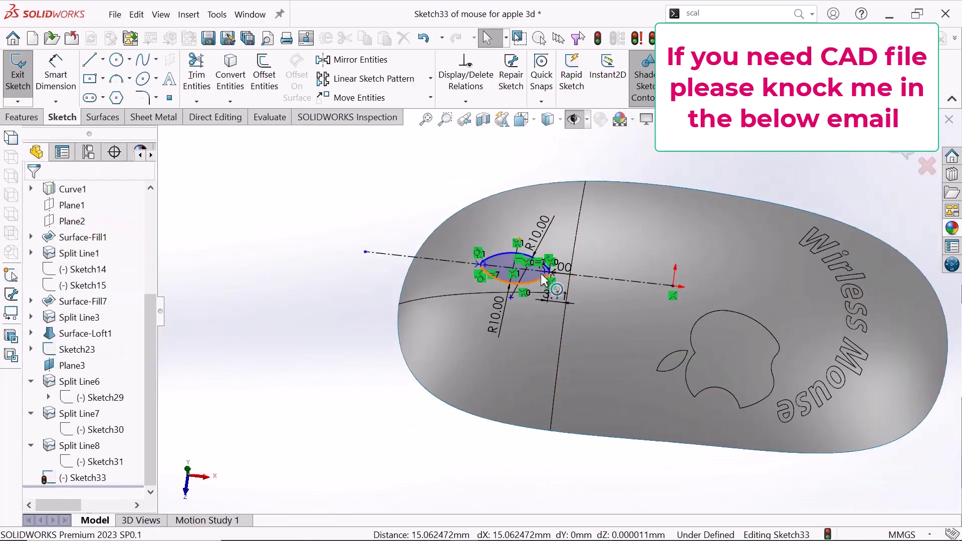
Step: Project the current lens sketch onto the two front button faces of the mouse with a Projection-type Split Line
middle_drag(627, 247, 576, 286)
scroll(576, 287, down, 3)
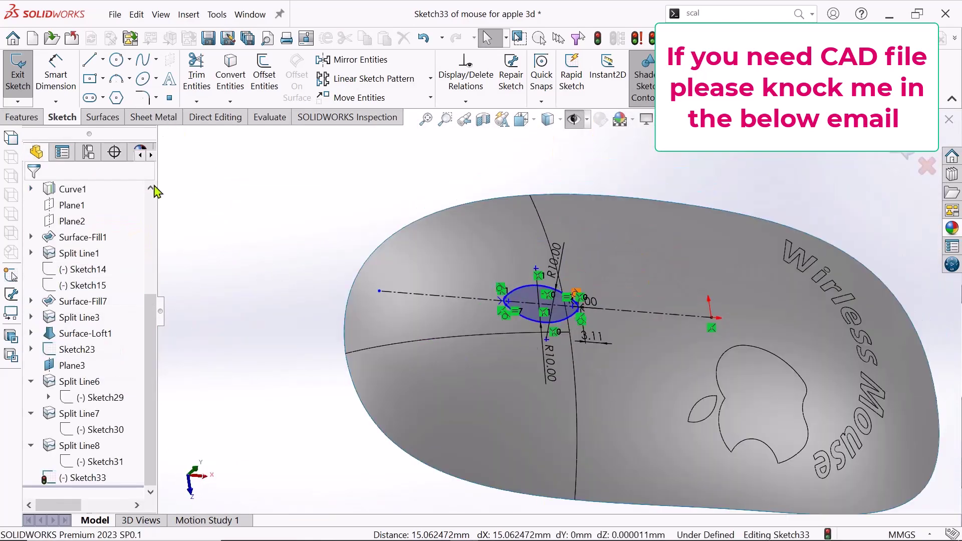
click(40, 119)
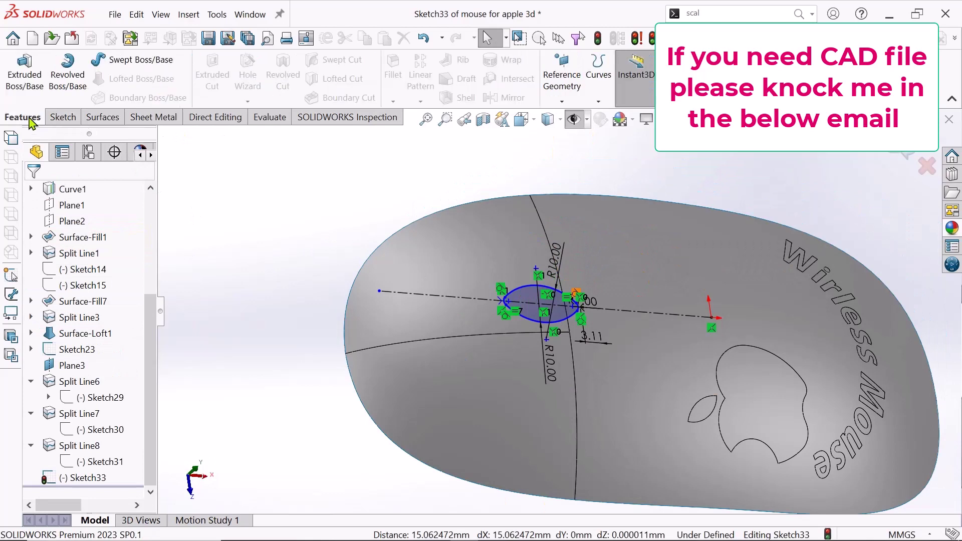
click(599, 103)
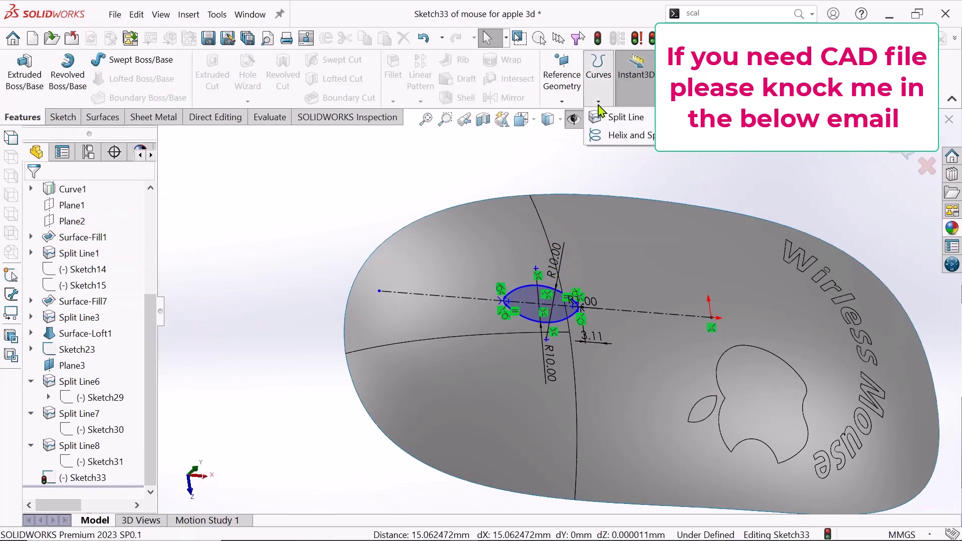
click(627, 118)
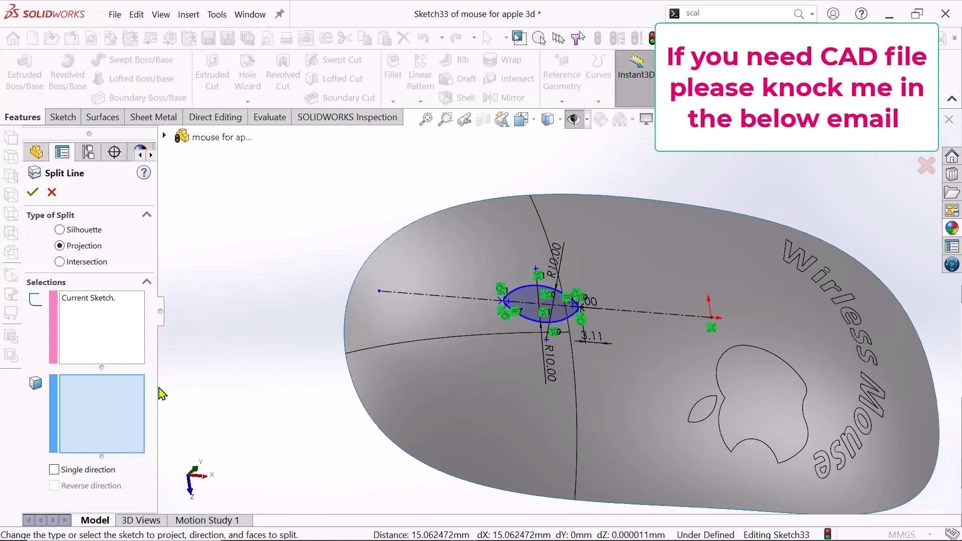
click(88, 343)
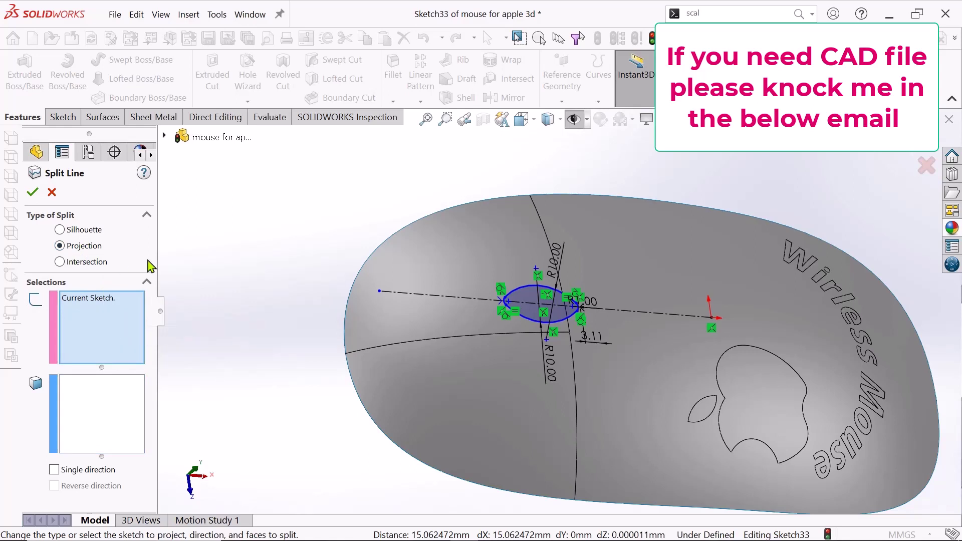
click(108, 407)
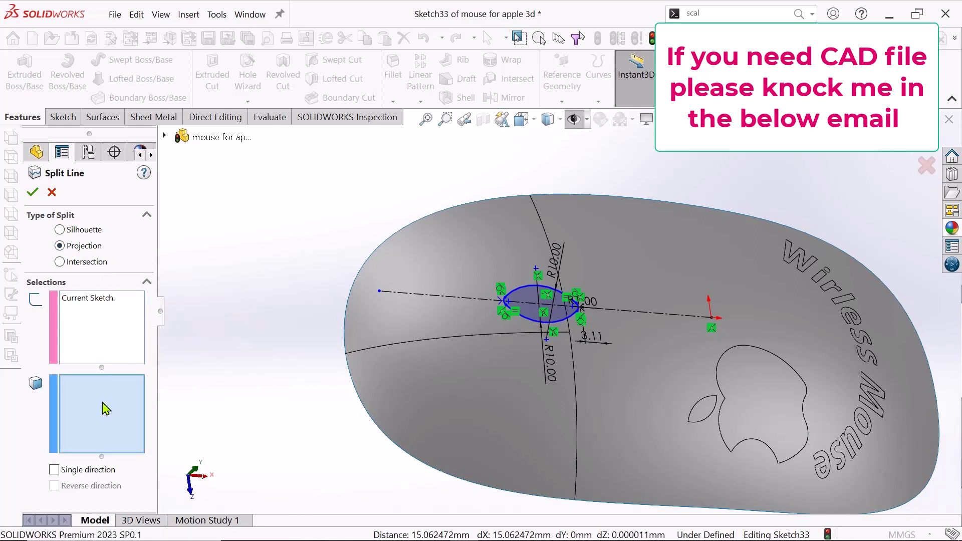
click(465, 401)
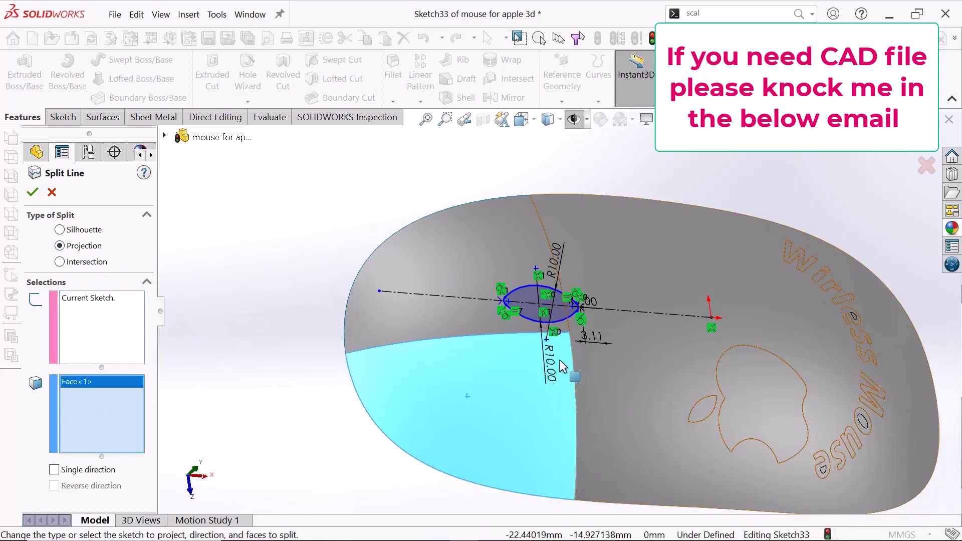
click(454, 321)
mouse_move(633, 399)
middle_down()
mouse_move(629, 269)
mouse_move(619, 316)
middle_up()
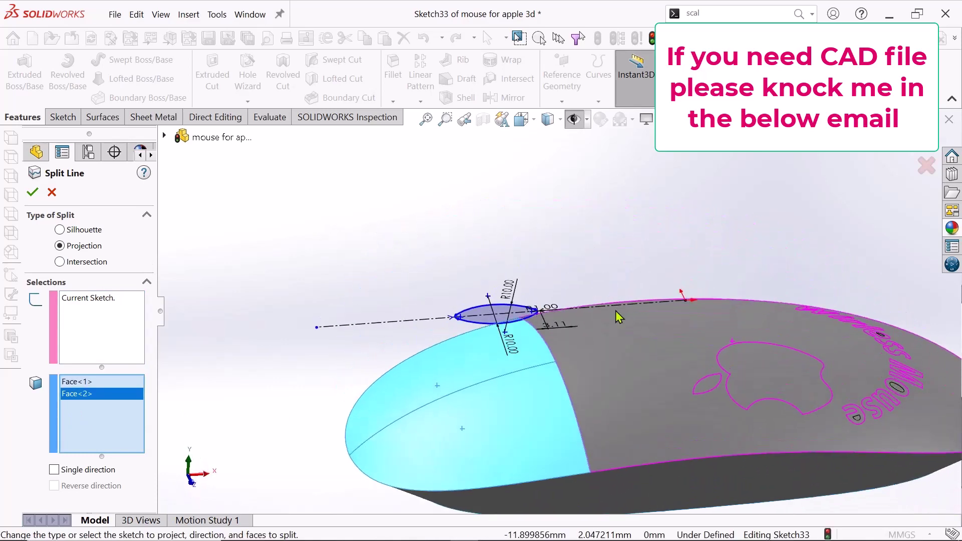
click(35, 198)
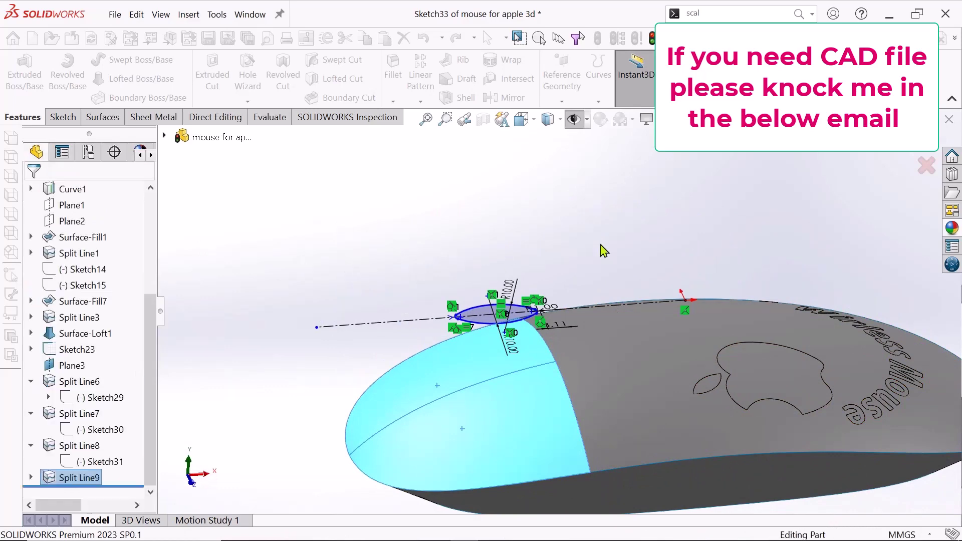
Step: Try deleting the lens-shaped split line from the front buttons, keeping its sketch, and undo the deletion
middle_drag(633, 247, 535, 437)
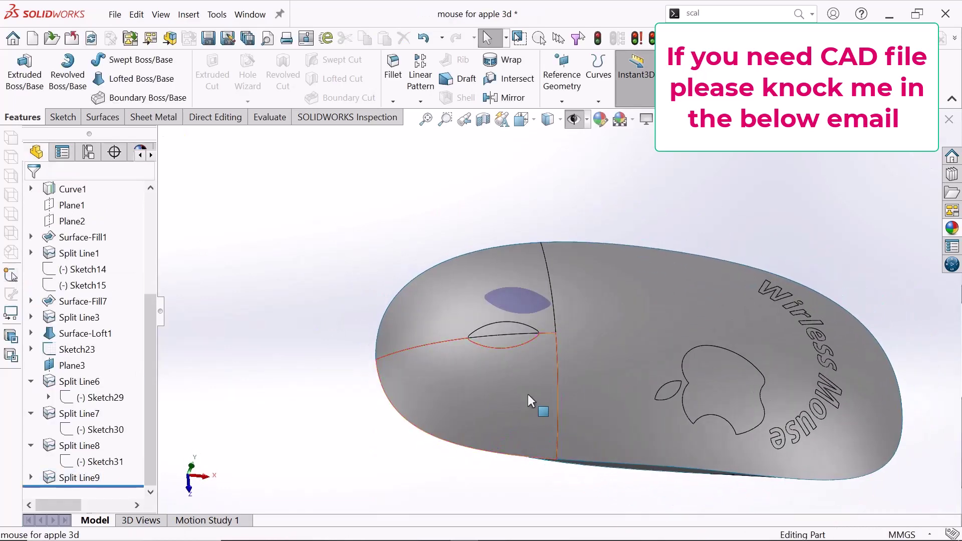
scroll(516, 348, down, 3)
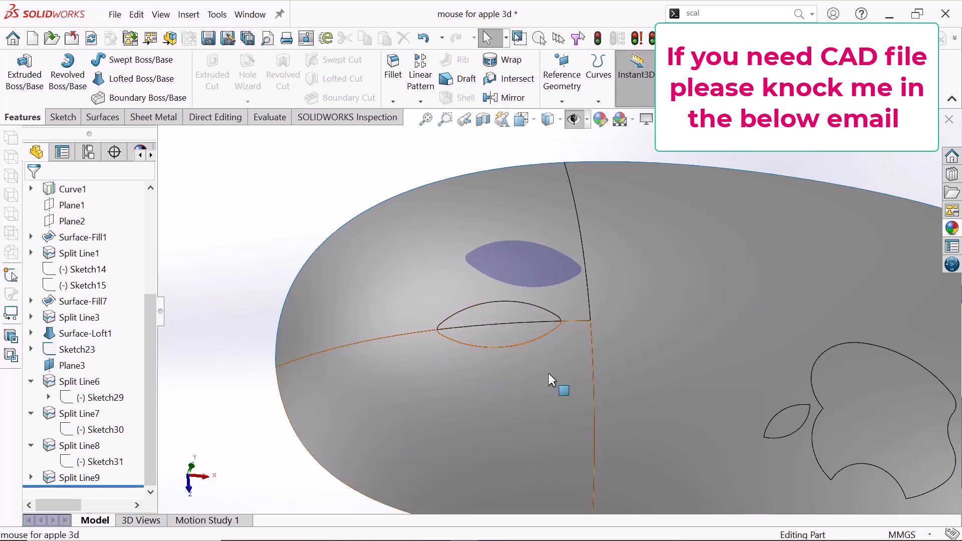
scroll(613, 369, up, 3)
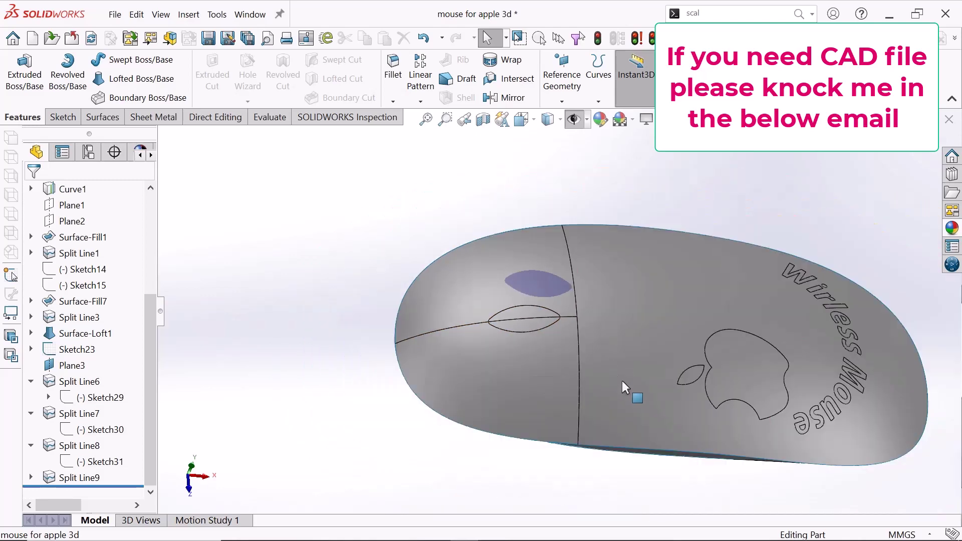
middle_drag(621, 380, 491, 355)
scroll(593, 338, down, 3)
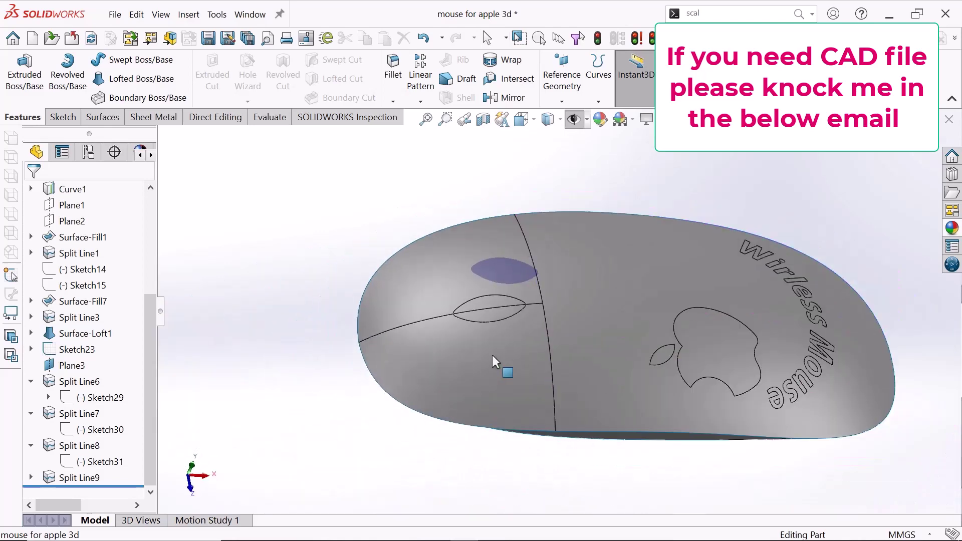
scroll(509, 302, down, 3)
click(527, 292)
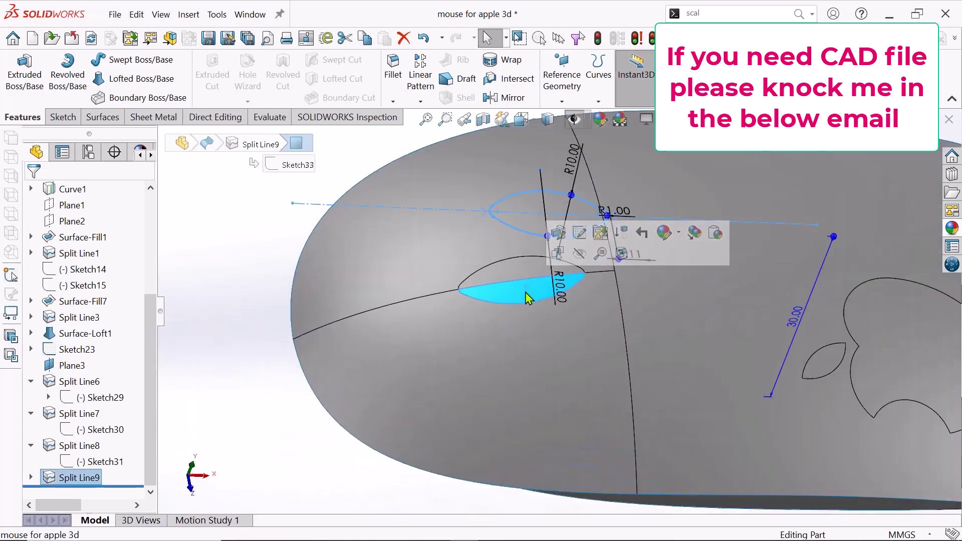
right_click(526, 295)
click(565, 383)
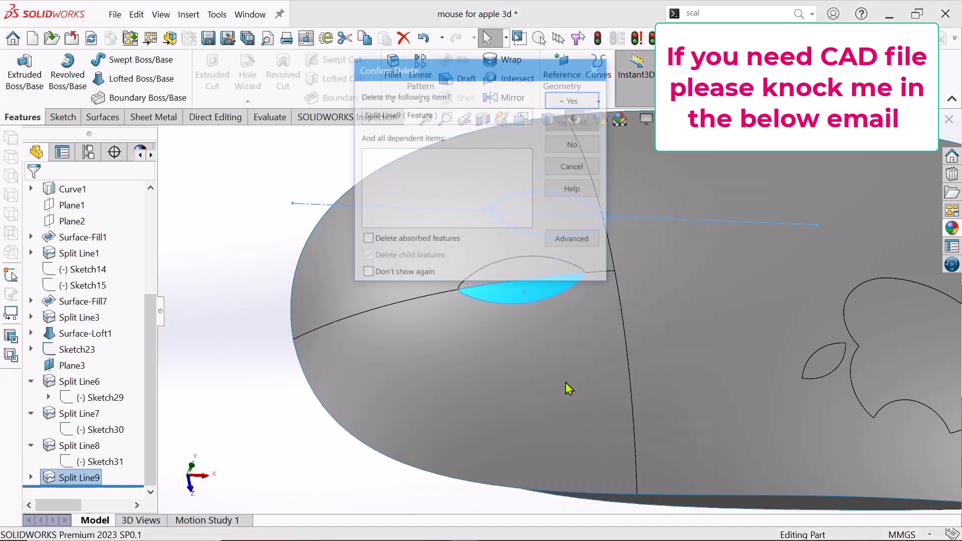
click(585, 104)
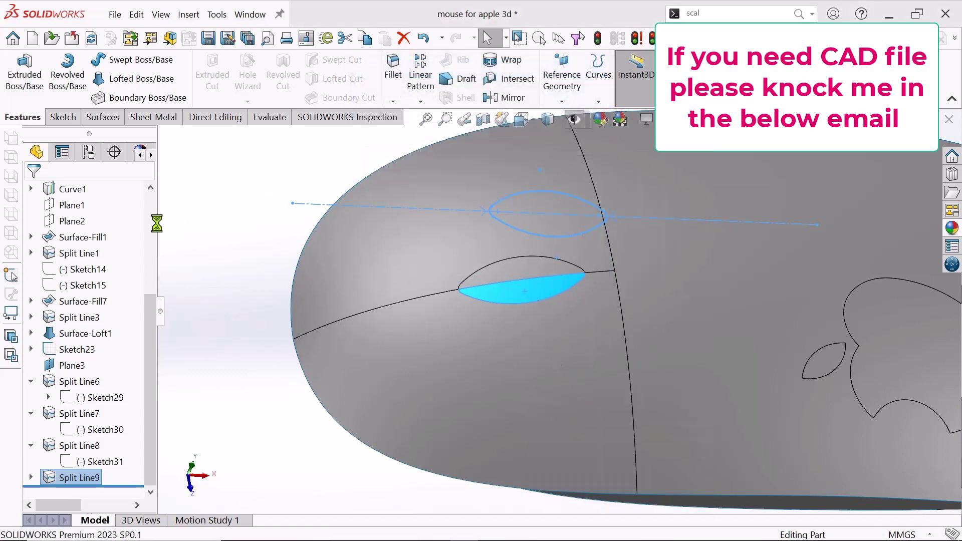
scroll(610, 362, up, 5)
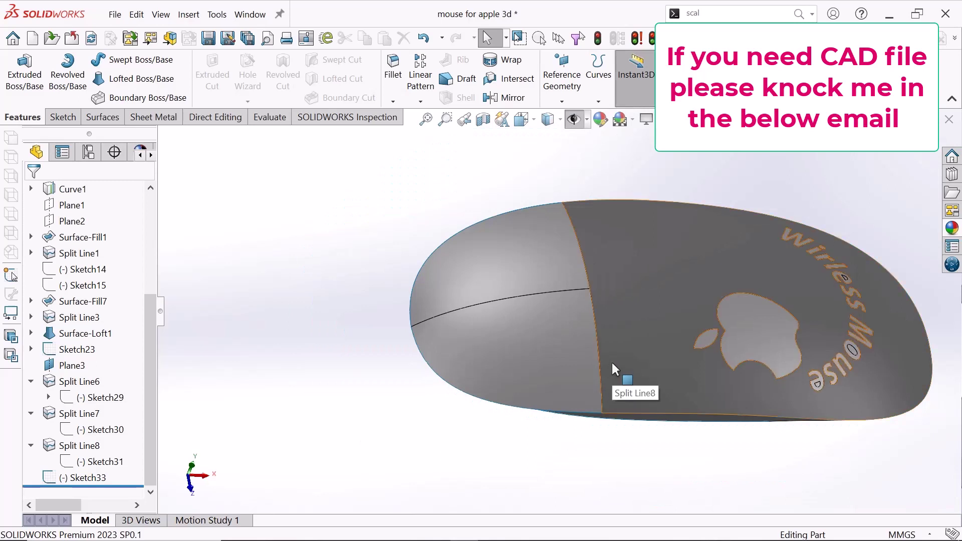
key(ctrl+z)
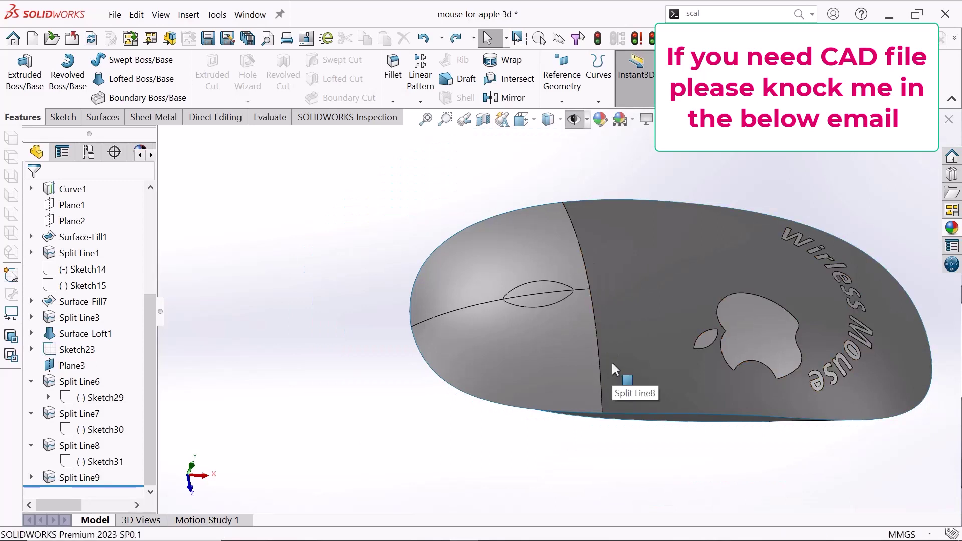
Step: Set up a new reference plane offset from the Top Plane, with the offset flipped toward the underside of the mouse
scroll(731, 419, up, 2)
middle_drag(736, 418, 671, 445)
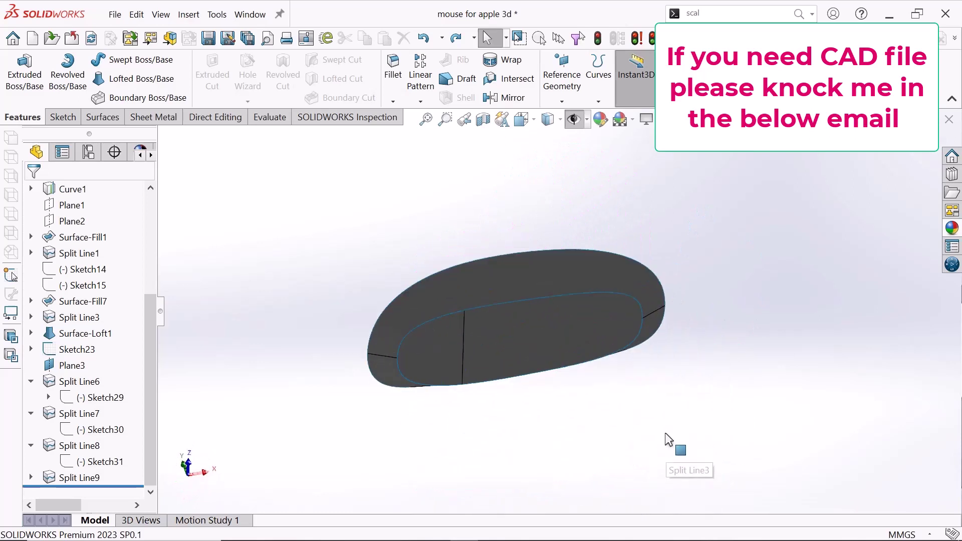
drag(155, 338, 175, 219)
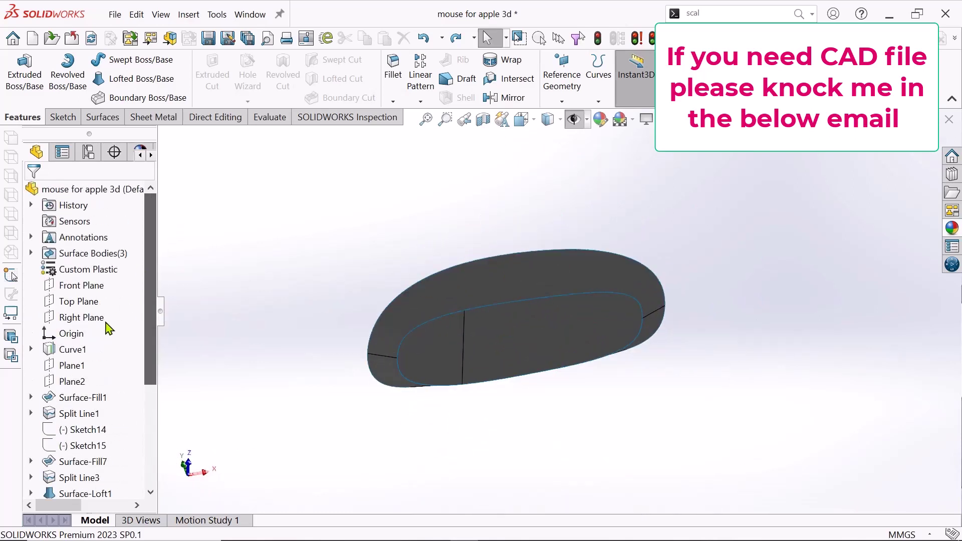
click(82, 301)
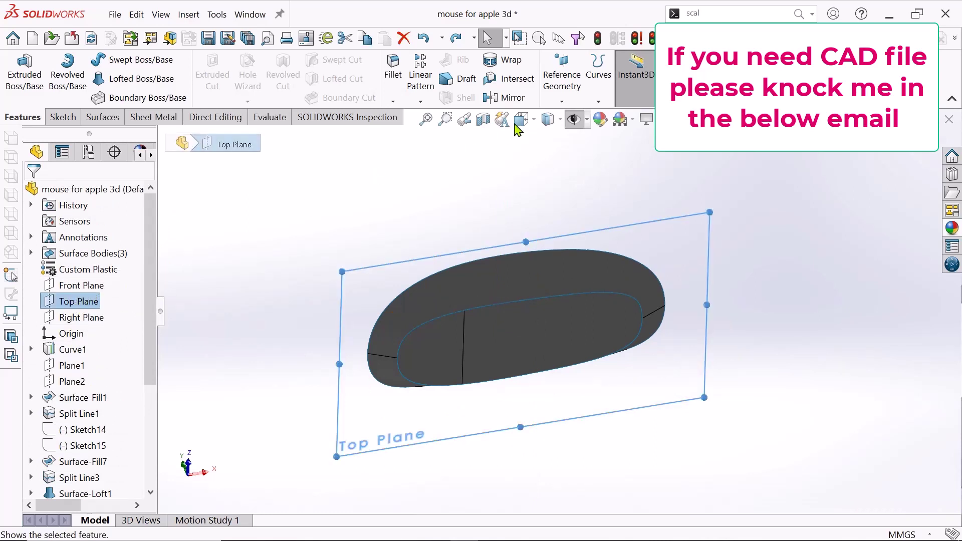
click(557, 103)
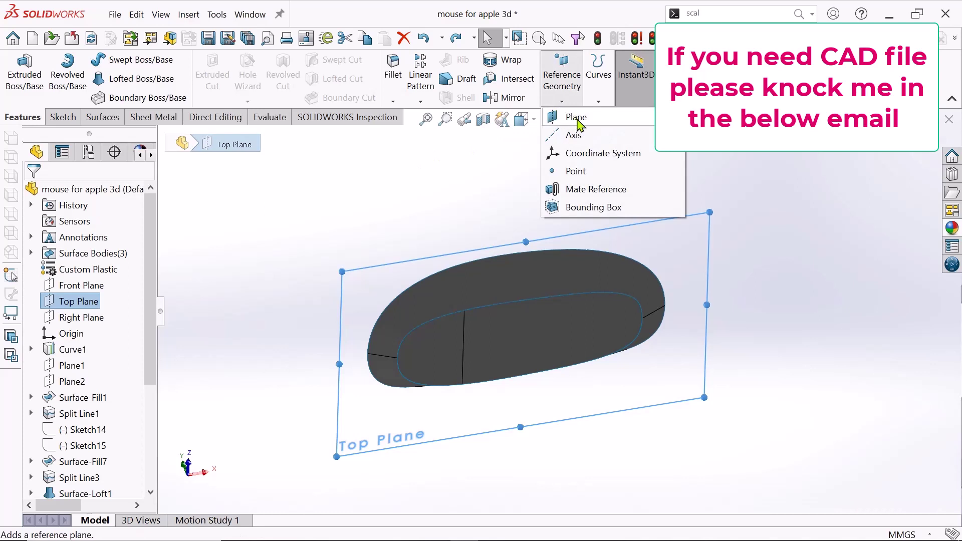
click(575, 118)
middle_drag(715, 240, 660, 386)
scroll(758, 287, up, 2)
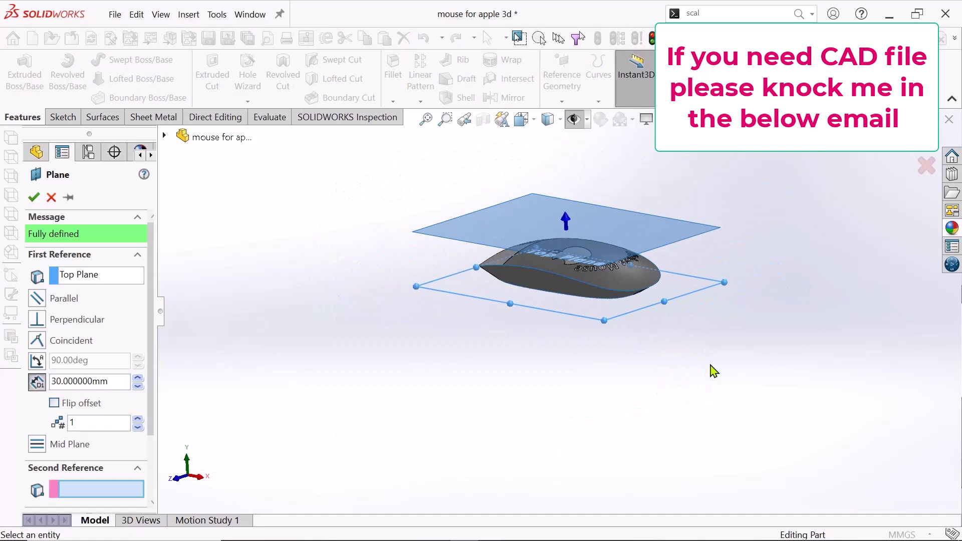
middle_drag(714, 370, 616, 396)
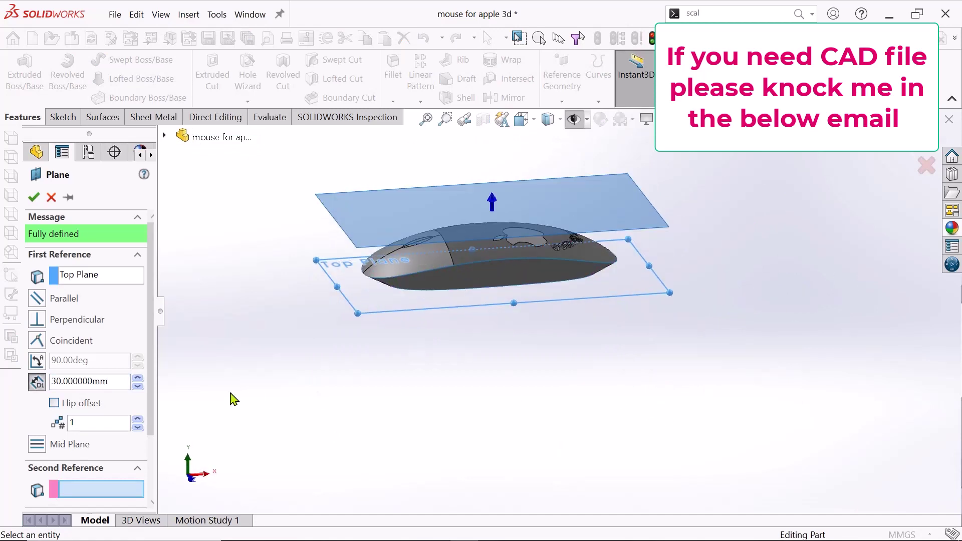
click(53, 405)
mouse_move(507, 365)
middle_down()
mouse_move(504, 325)
mouse_move(506, 358)
middle_up()
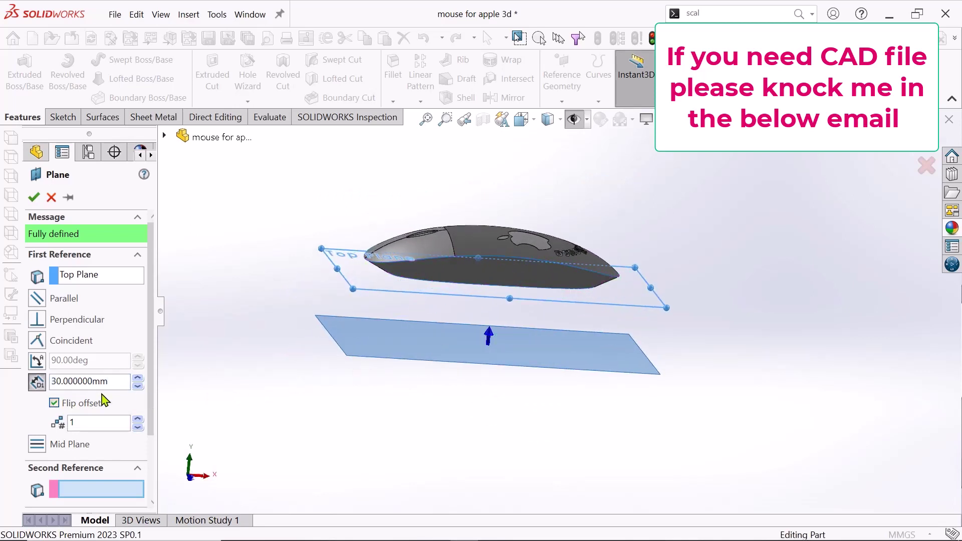
Step: Set the new plane's offset distance to 5 mm and create the plane
click(138, 386)
click(138, 386)
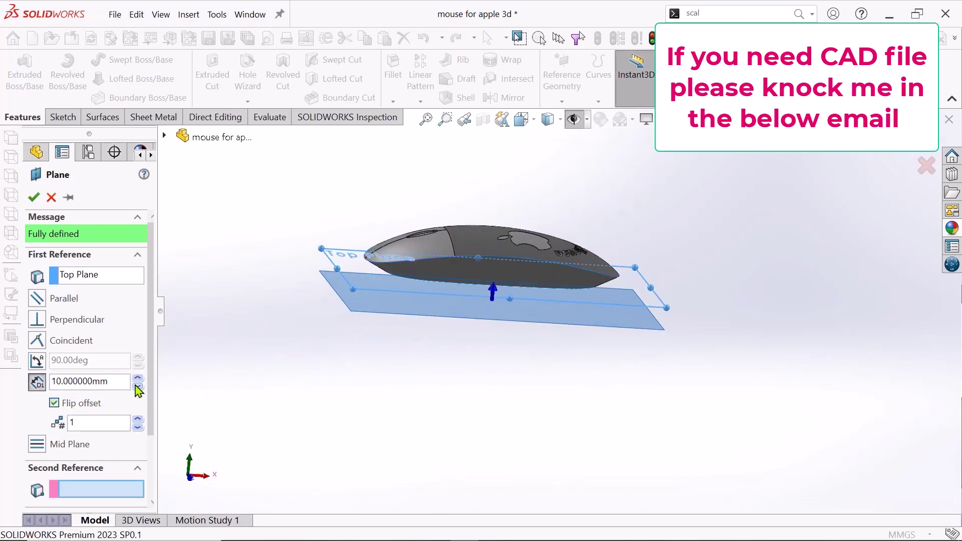
scroll(412, 306, down, 3)
middle_drag(455, 322, 465, 344)
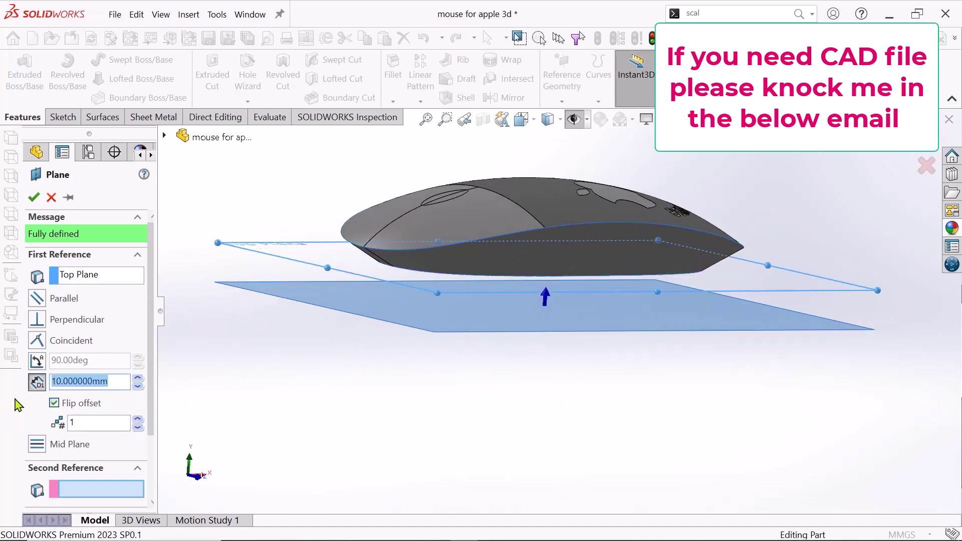
key(Return)
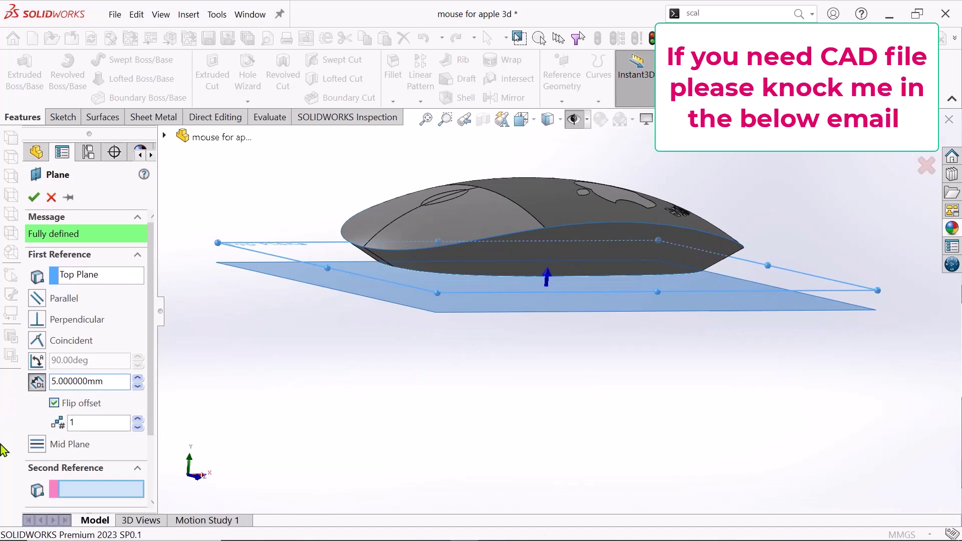
middle_drag(534, 437, 496, 474)
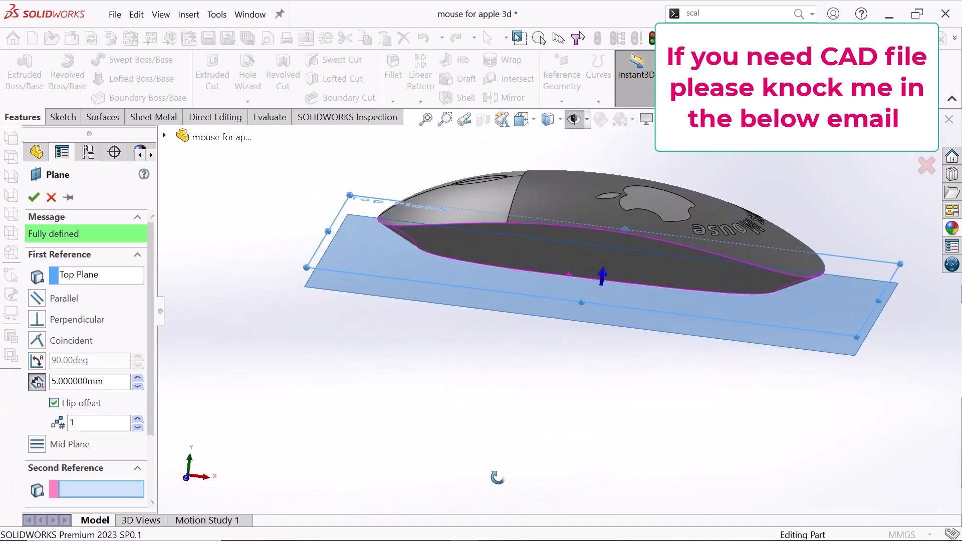
click(34, 198)
Step: Turn the display of reference geometry back on and hide Plane3 above the mouse
middle_drag(573, 444, 717, 393)
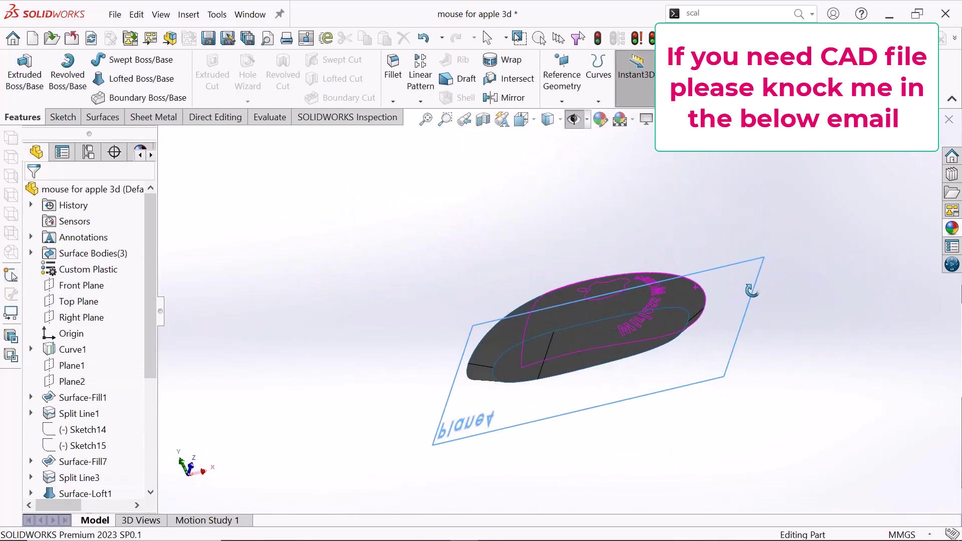
scroll(727, 308, up, 3)
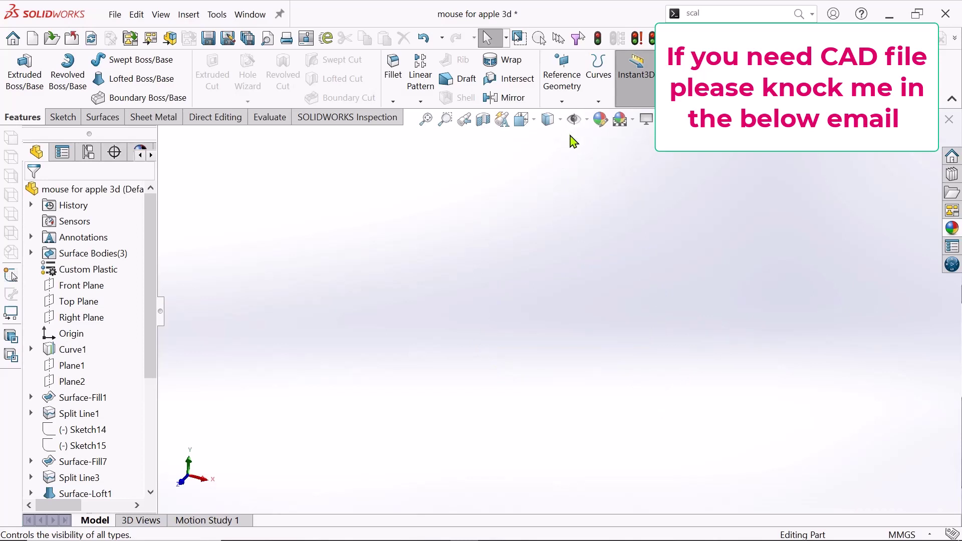
click(425, 126)
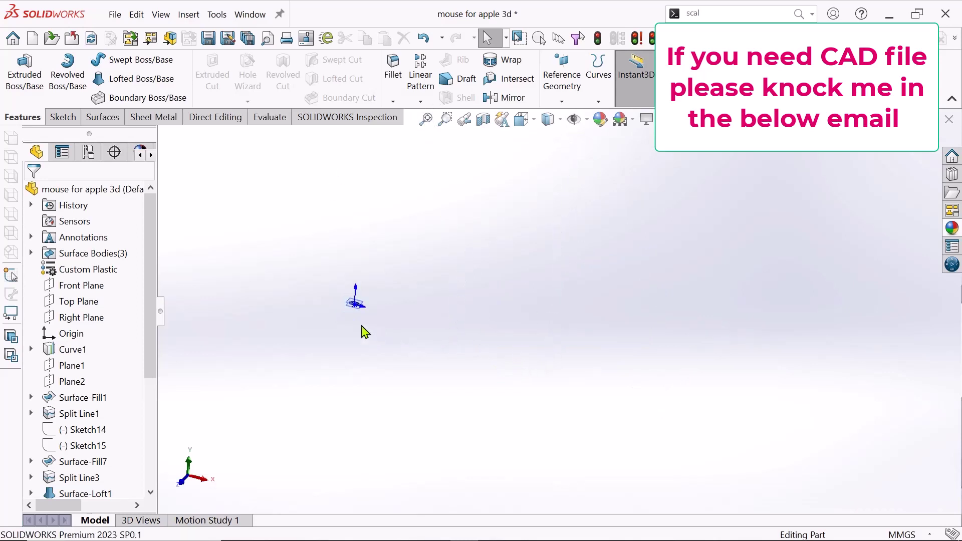
middle_drag(607, 328, 482, 431)
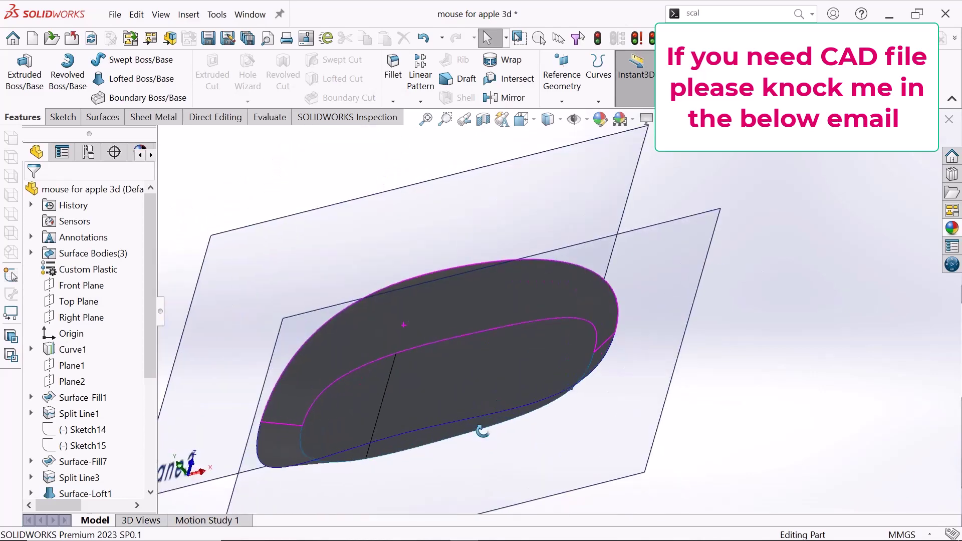
click(625, 161)
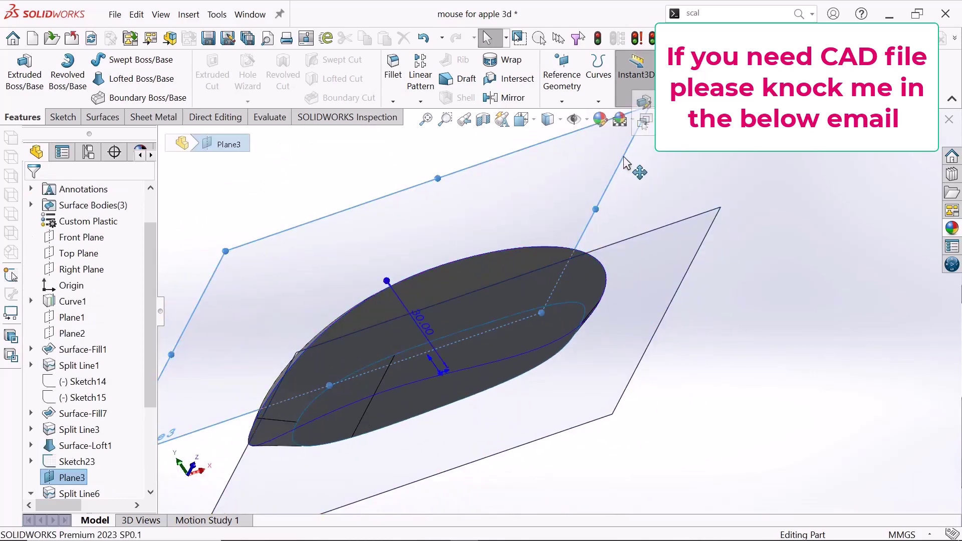
click(643, 101)
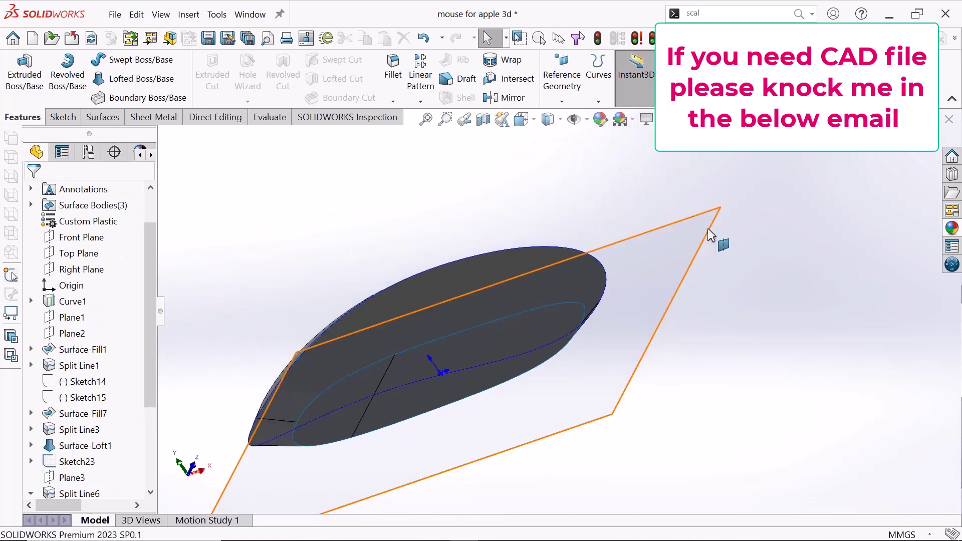
Step: Start a sketch on the offset plane below the mouse and flip the view to face the underside
click(708, 227)
click(755, 213)
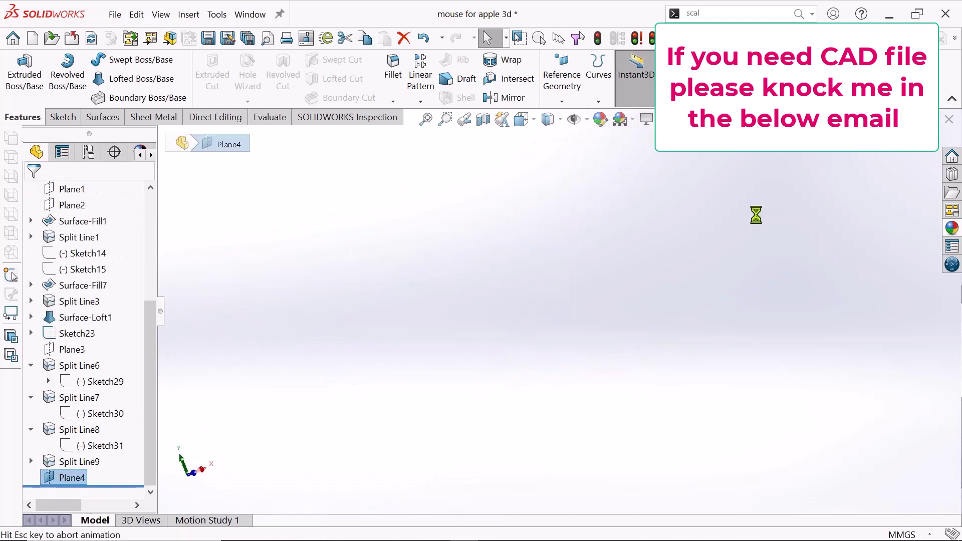
scroll(245, 488, down, 4)
scroll(456, 378, down, 5)
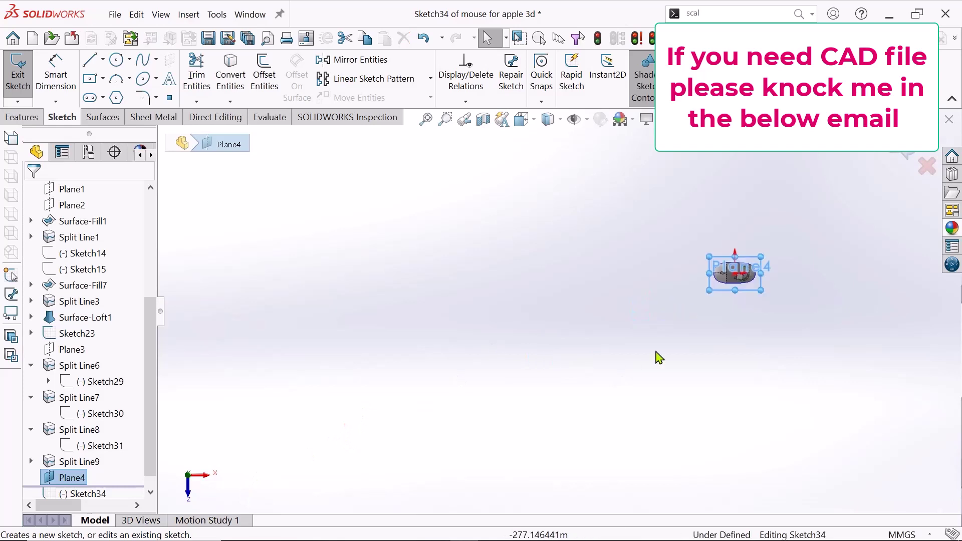
scroll(739, 281, down, 3)
scroll(400, 390, down, 4)
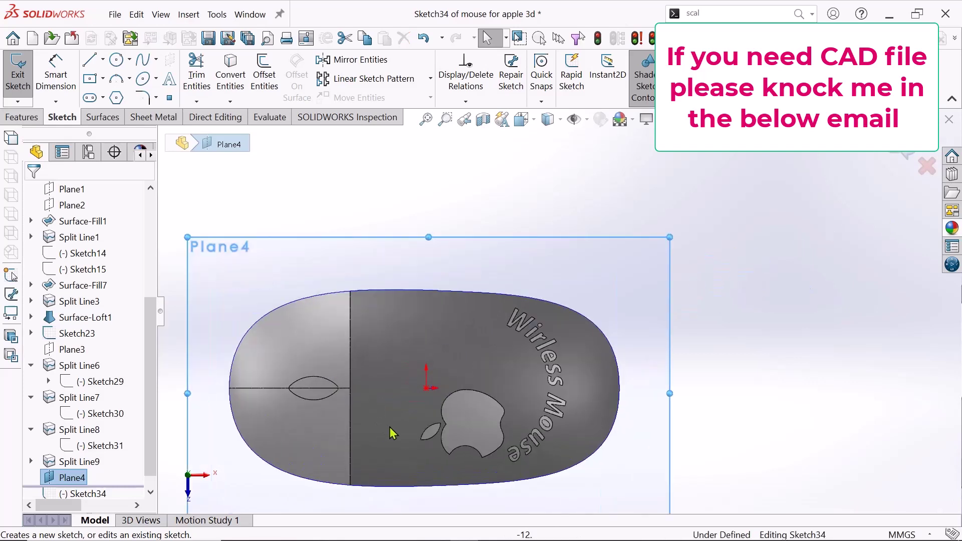
click(703, 119)
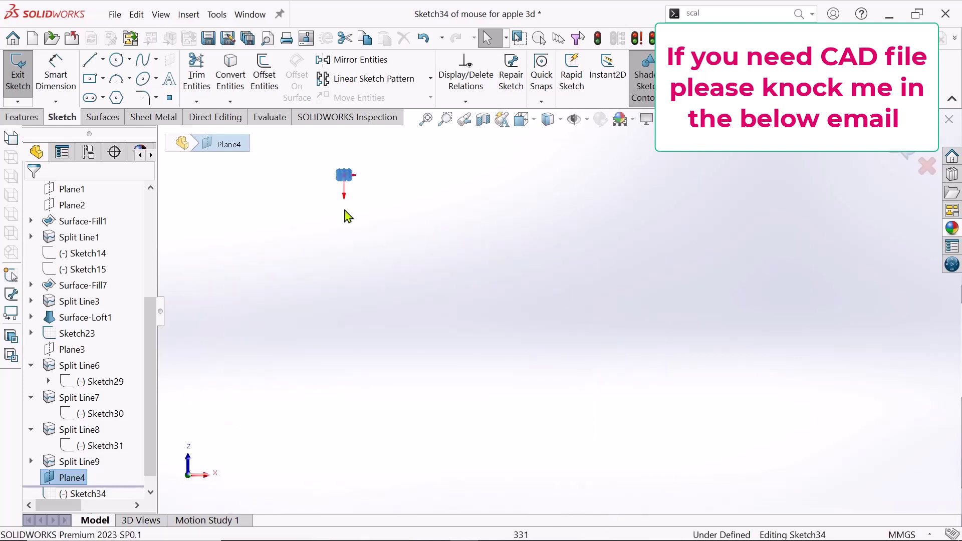
scroll(418, 208, down, 6)
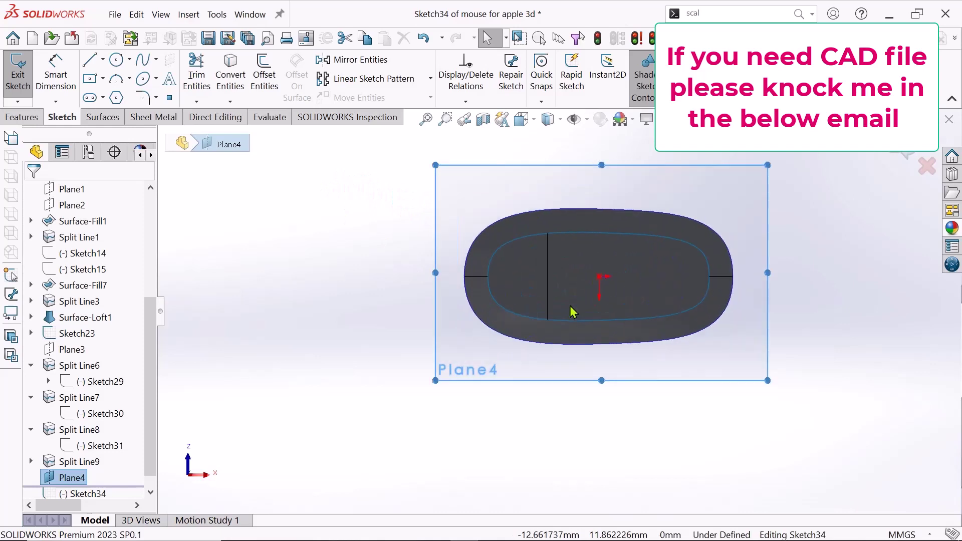
scroll(572, 310, down, 3)
scroll(745, 211, down, 3)
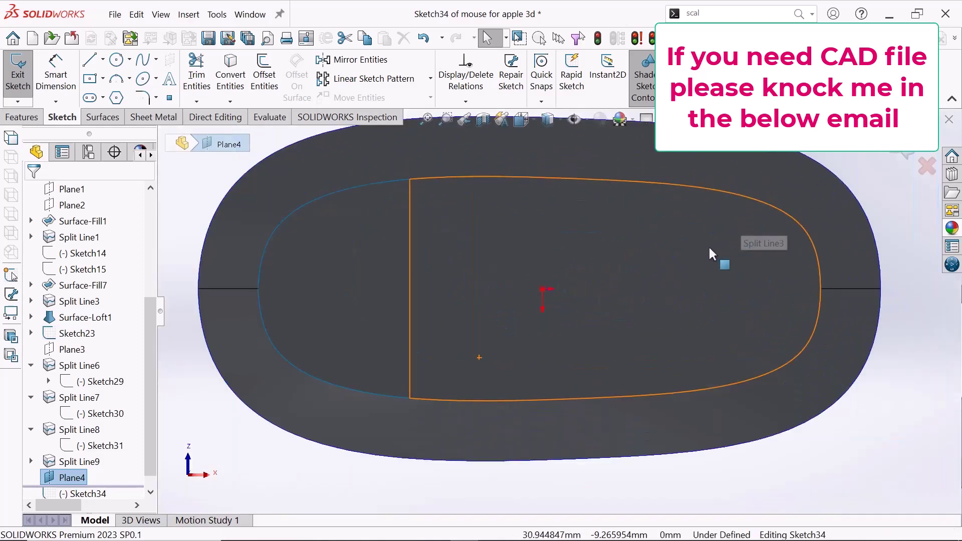
Step: Draw a horizontal centerline about 82 mm long through the origin, along the middle of the underside
scroll(452, 328, down, 2)
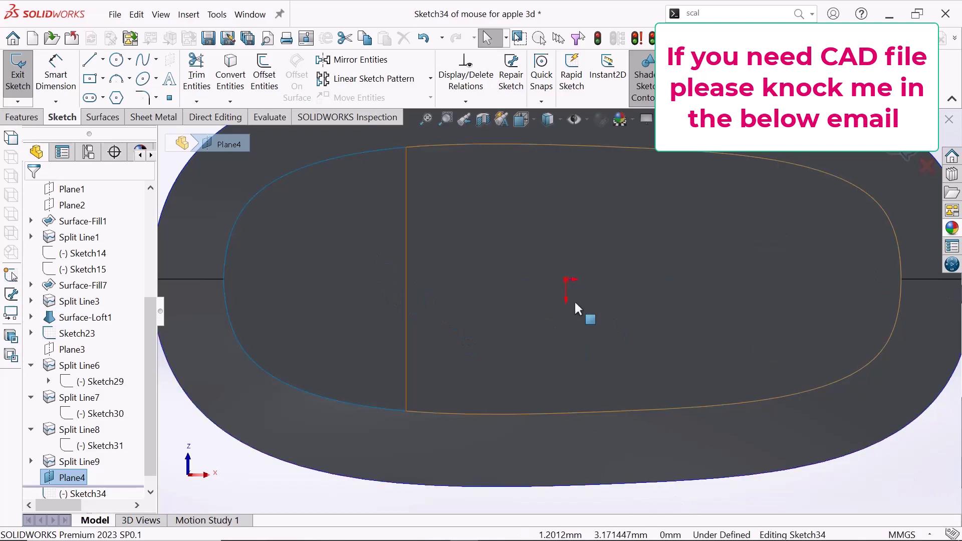
scroll(572, 303, down, 1)
scroll(572, 303, up, 1)
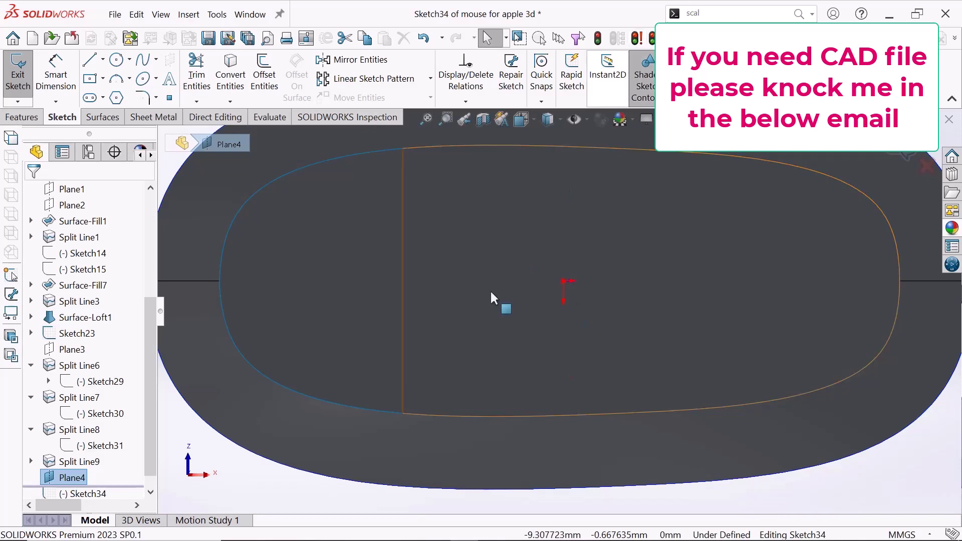
scroll(491, 297, up, 1)
scroll(491, 297, down, 1)
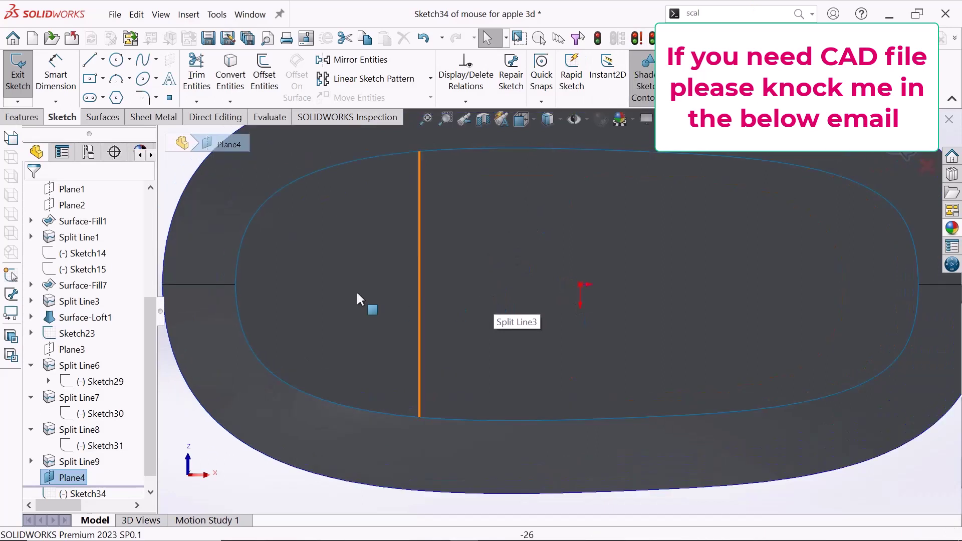
click(102, 59)
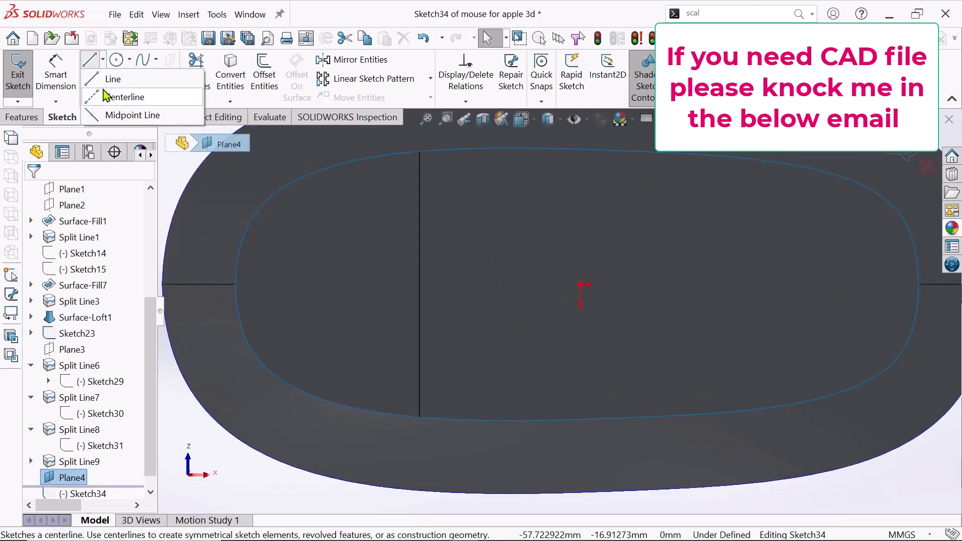
click(122, 97)
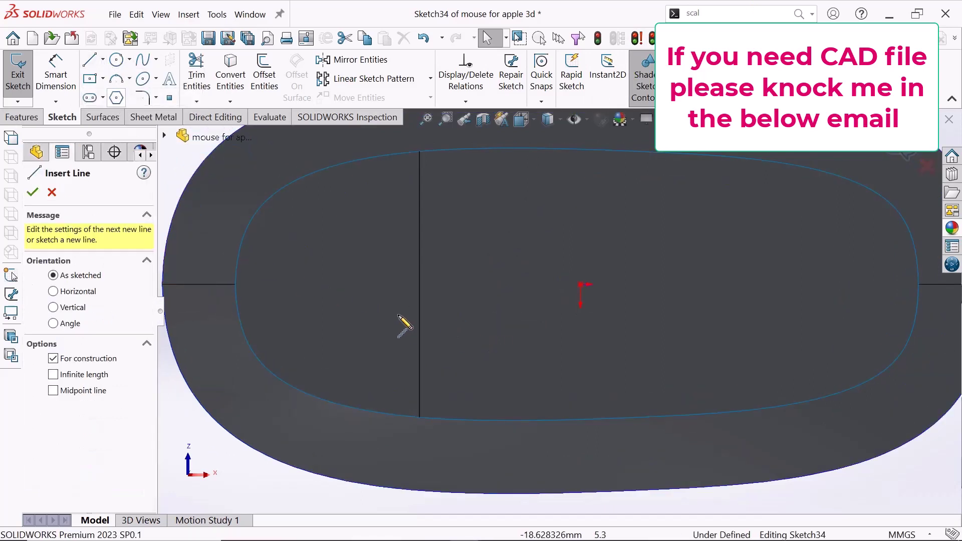
click(293, 284)
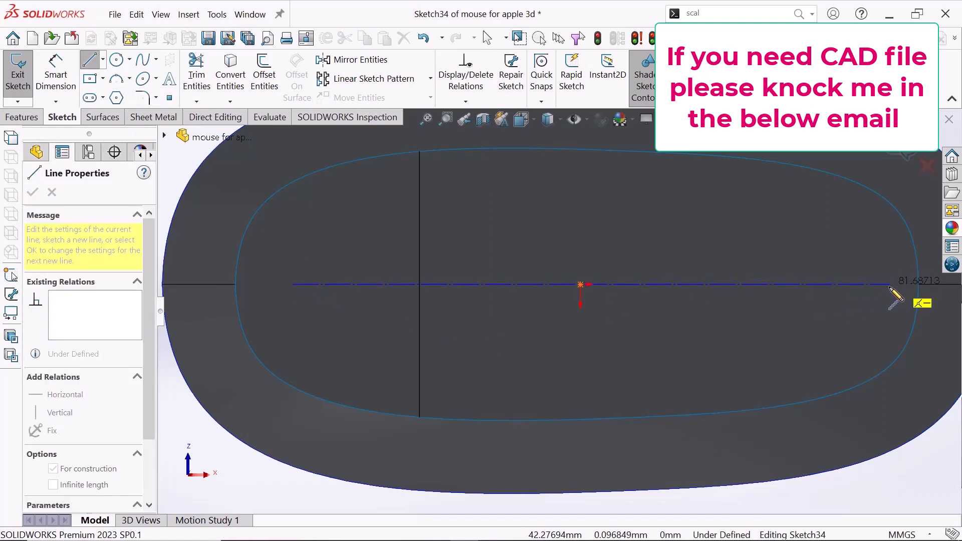
click(889, 285)
right_click(908, 300)
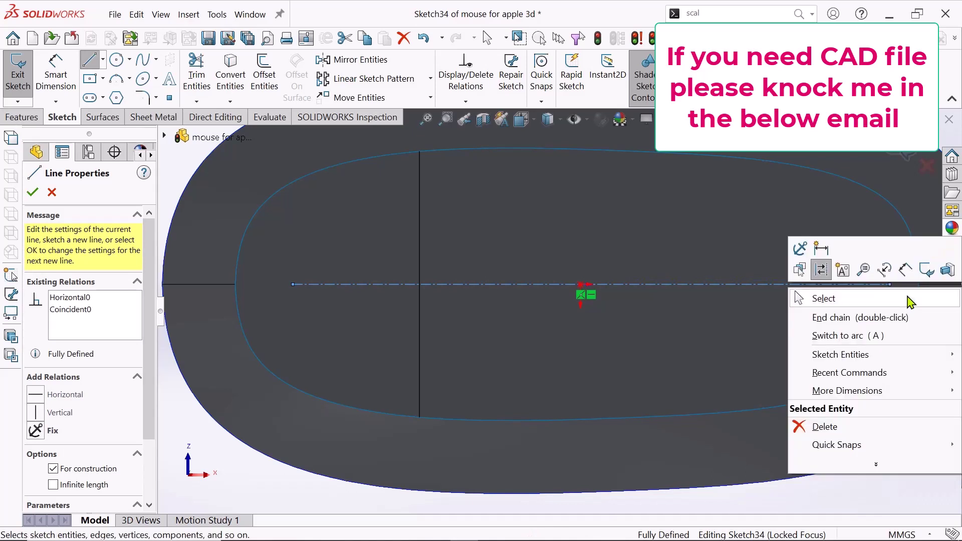
click(907, 300)
scroll(653, 343, down, 3)
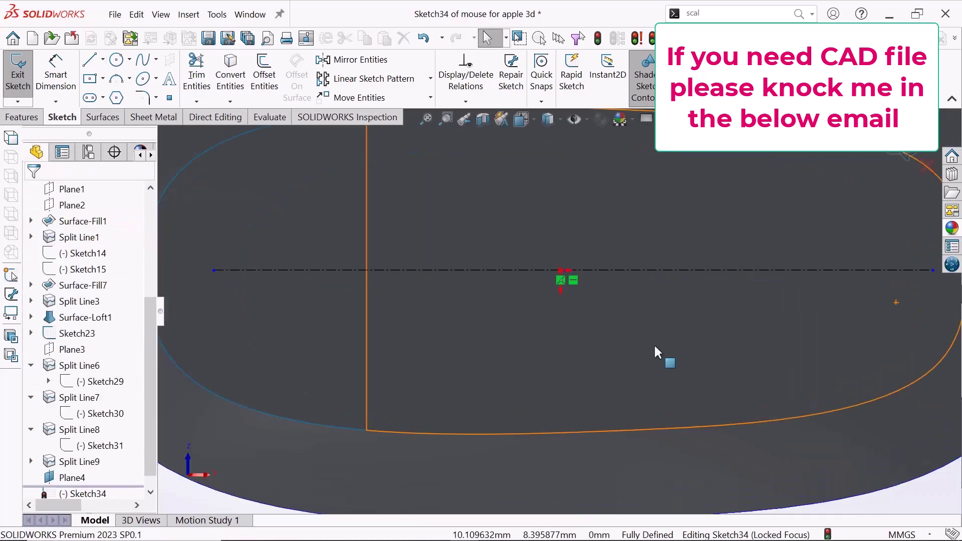
click(627, 270)
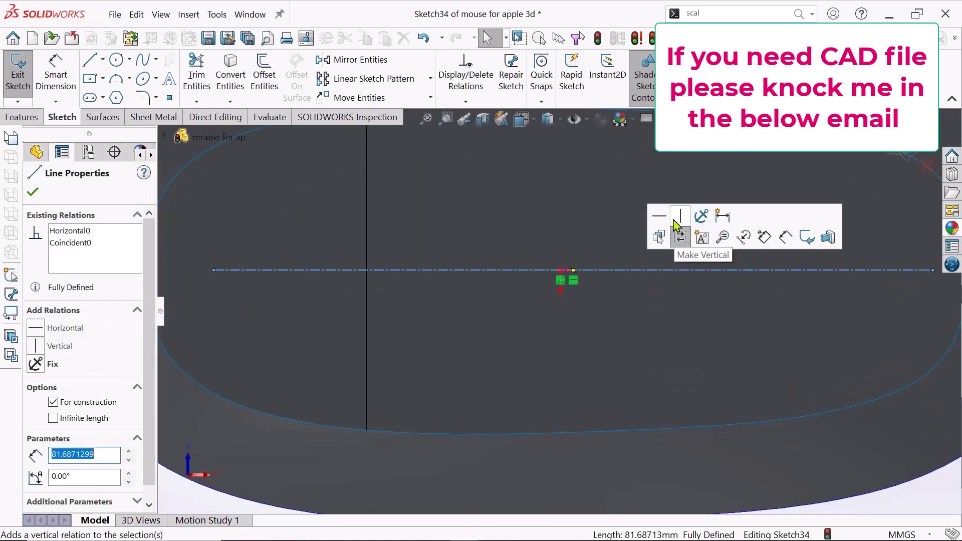
scroll(635, 326, up, 3)
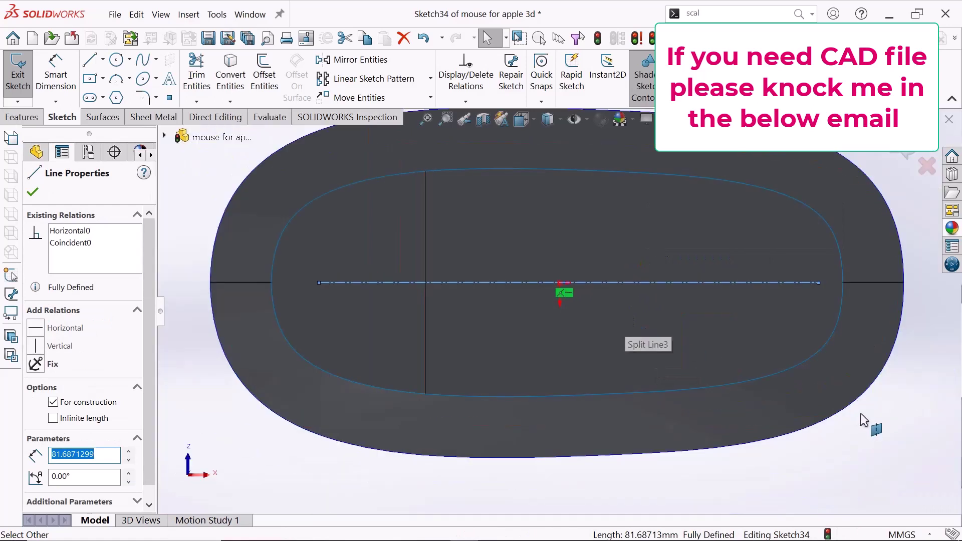
click(906, 443)
scroll(436, 266, down, 2)
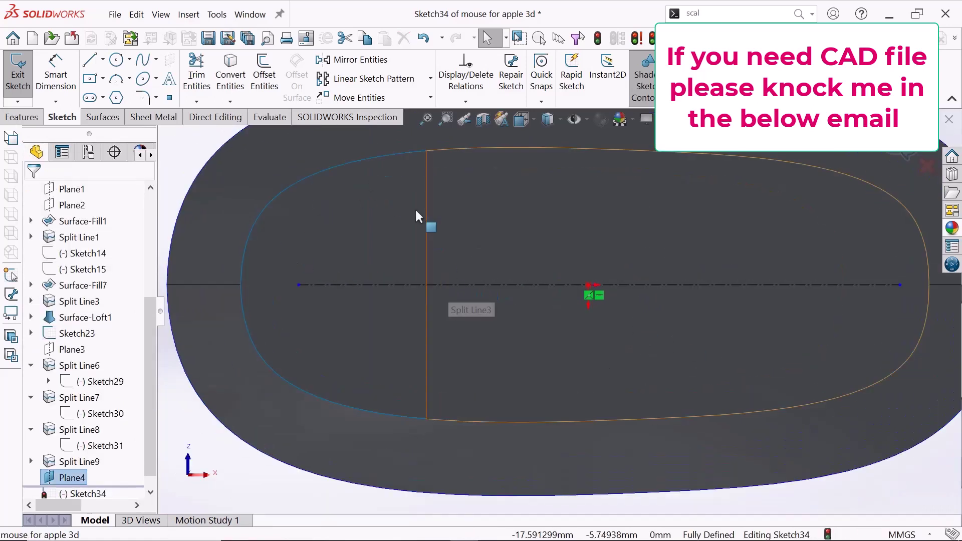
Step: Sketch a horizontal straight slot near the front of the underside, above the centerline, about 7.2 mm between centers and 6.1 mm wide
click(104, 99)
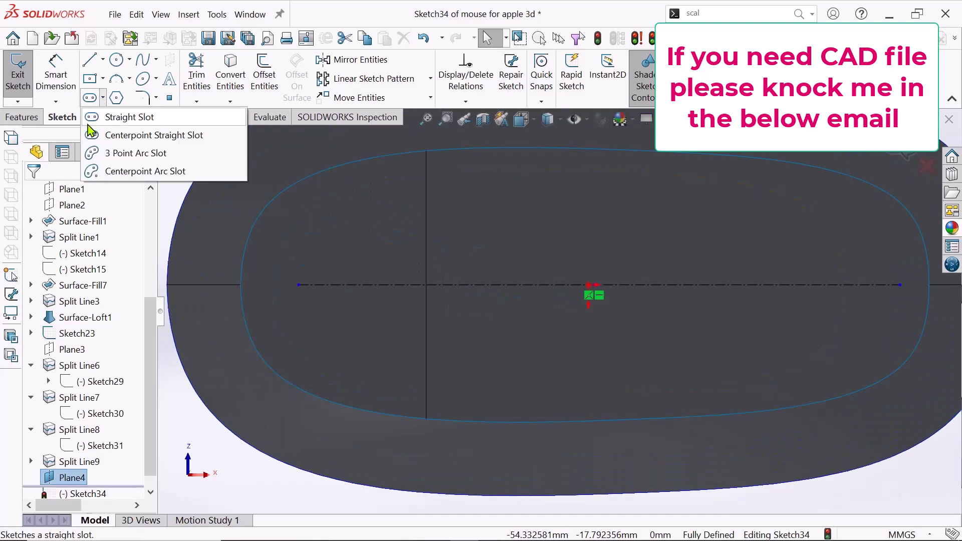
click(116, 119)
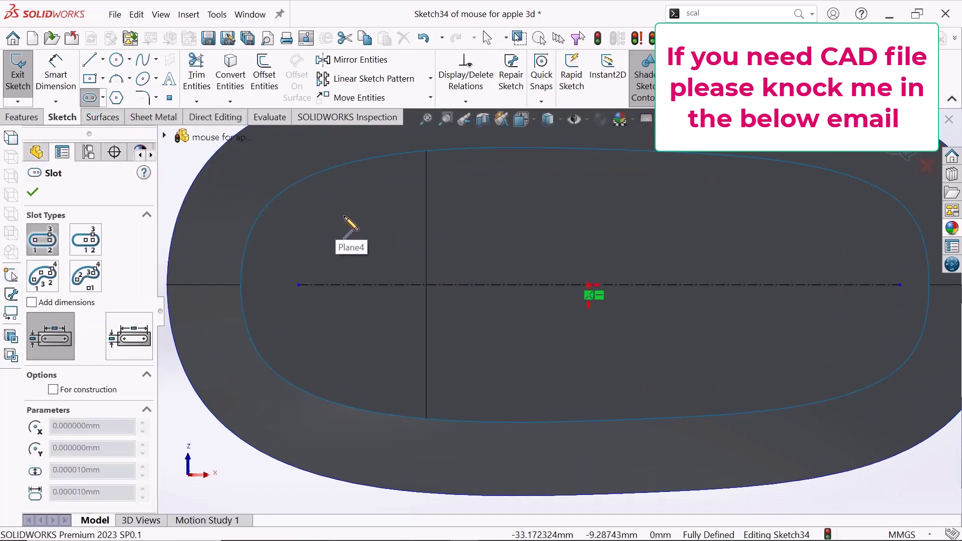
click(344, 216)
click(397, 216)
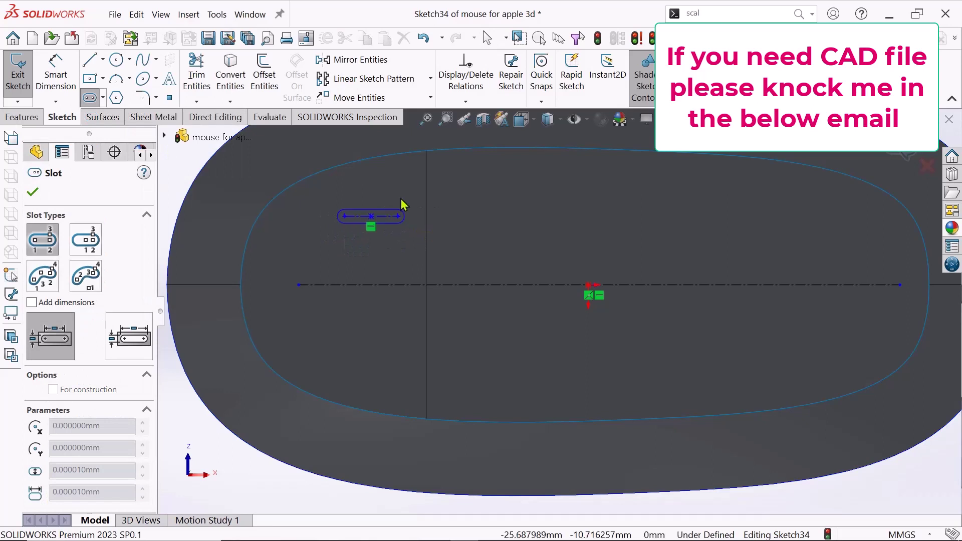
click(399, 193)
right_click(464, 213)
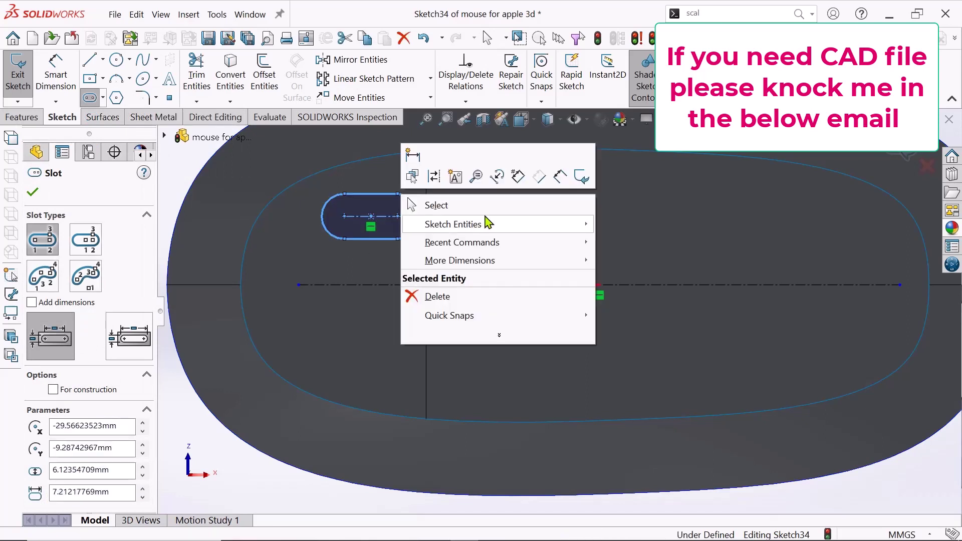
click(485, 204)
scroll(489, 221, down, 1)
Step: Dimension the slot's rounded end with a radius of 2 mm
click(55, 75)
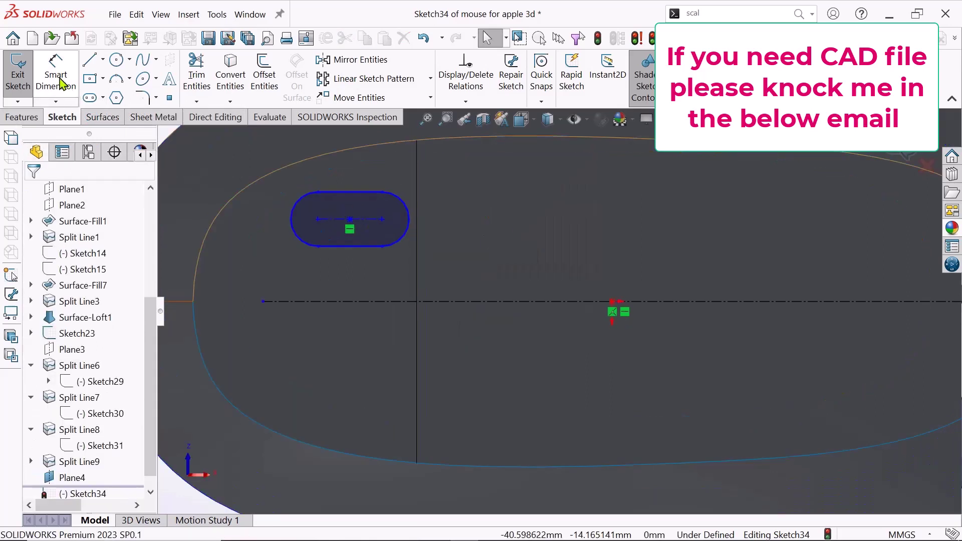
scroll(335, 260, down, 1)
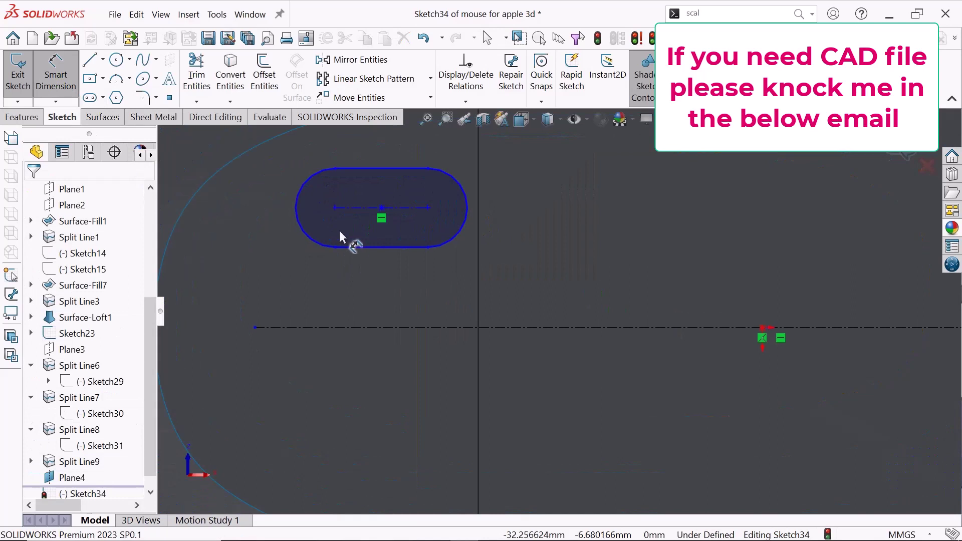
click(296, 222)
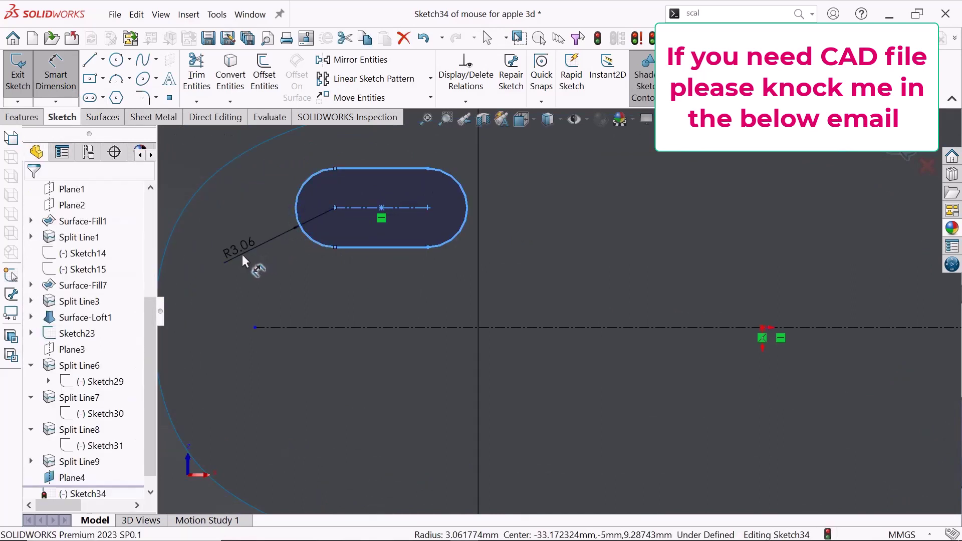
click(242, 254)
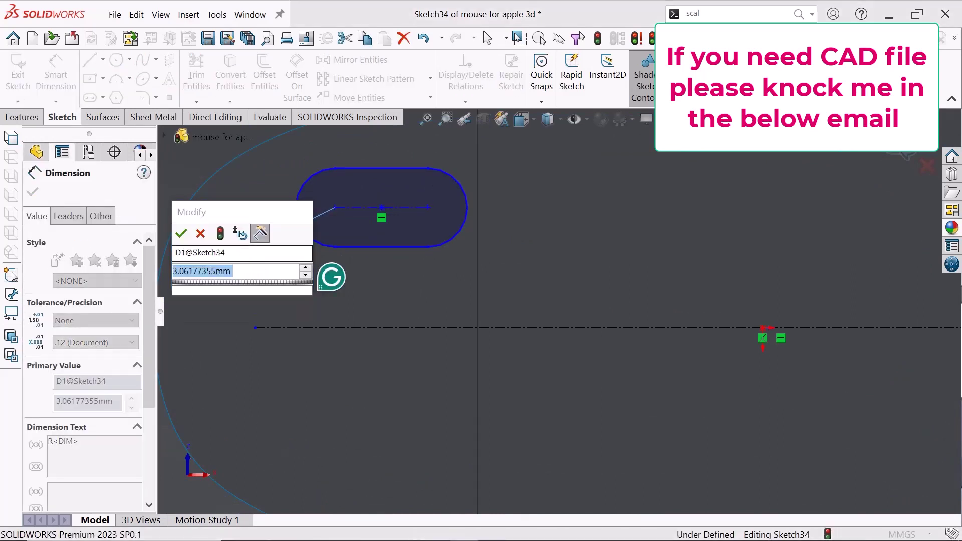
text(2)
key(Return)
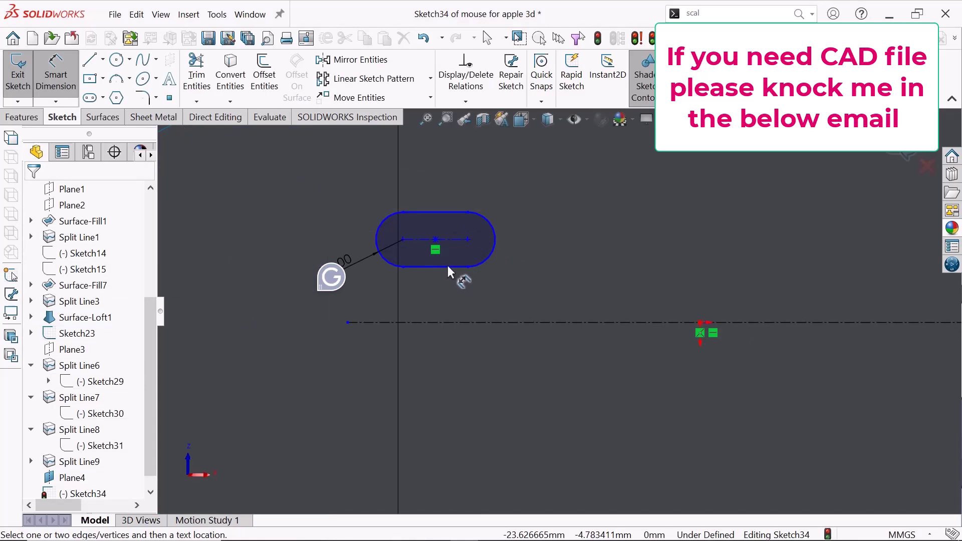
Step: Dimension the slot's straight edge at 5 mm and end dimensioning
scroll(281, 260, up, 6)
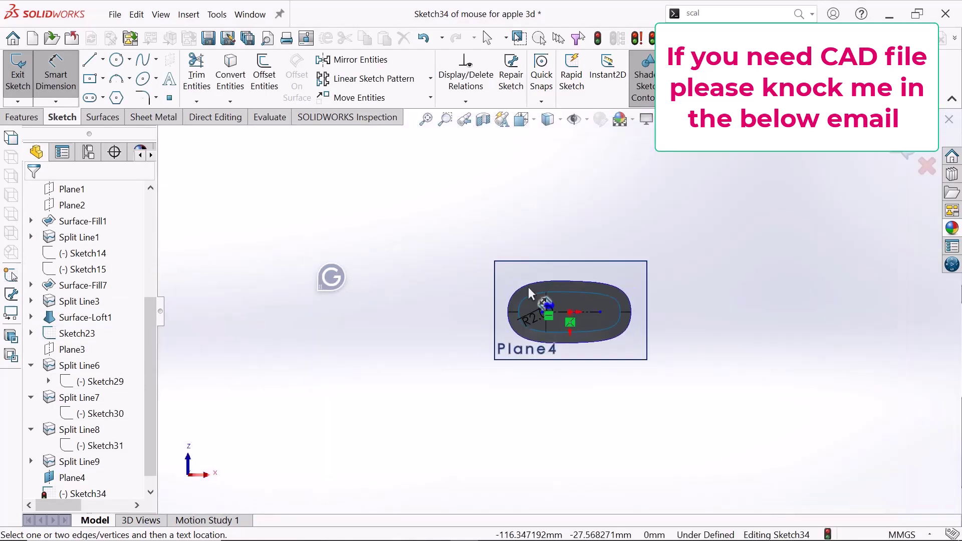
scroll(528, 287, down, 6)
scroll(465, 298, down, 2)
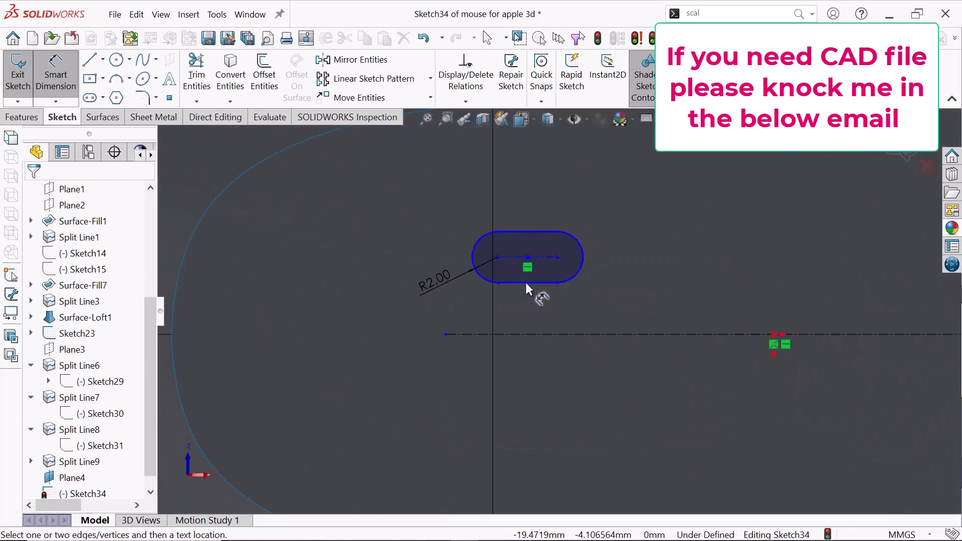
click(526, 284)
click(527, 311)
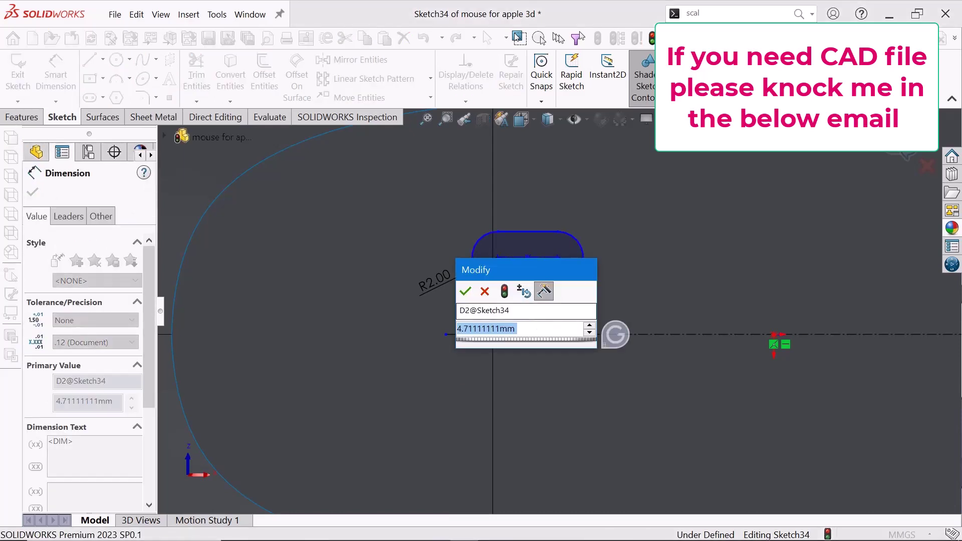
key(BackSpace)
text(5)
key(Return)
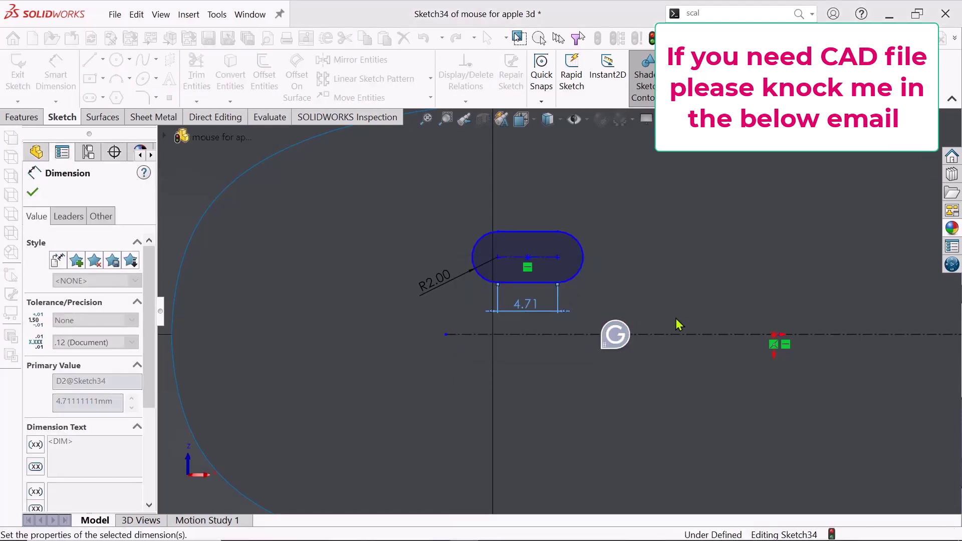
key(Escape)
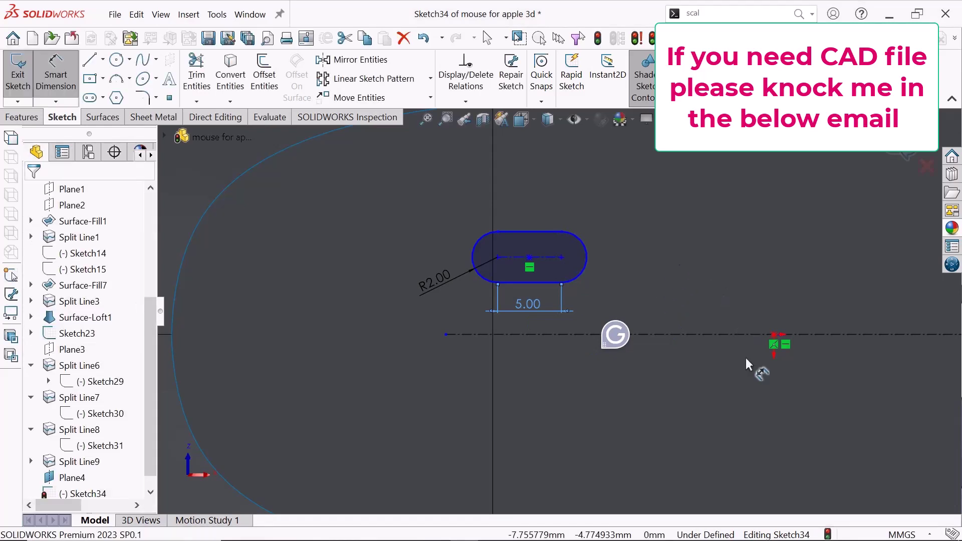
right_click(615, 334)
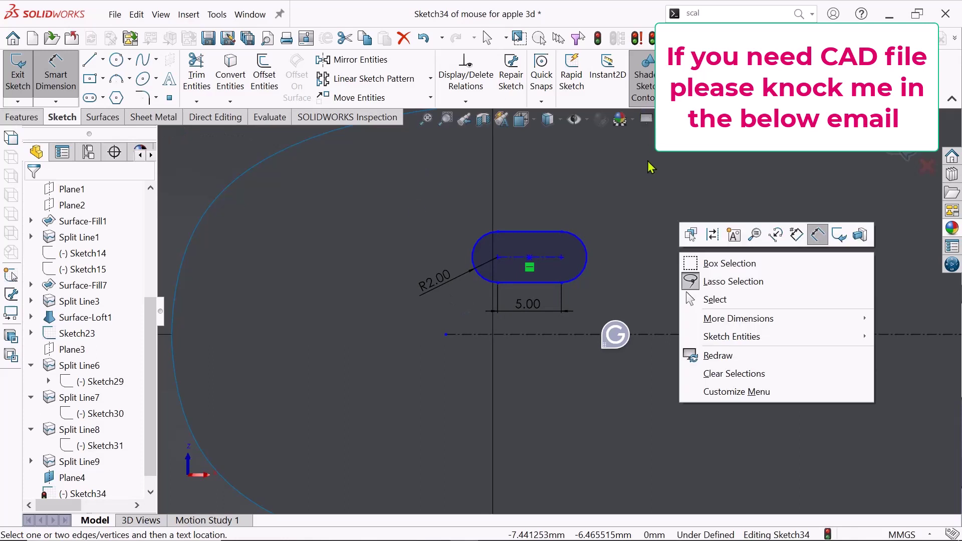
click(743, 300)
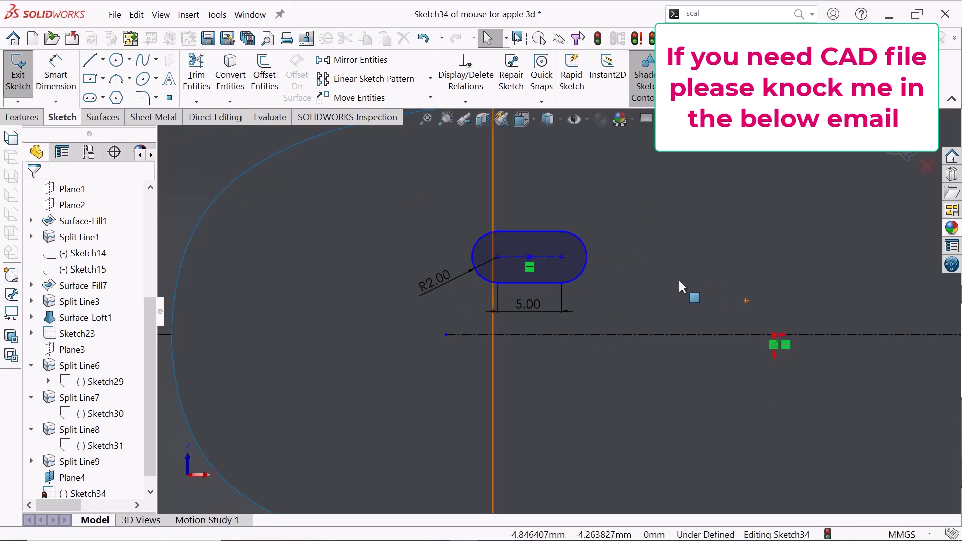
Step: Move the slot by its midpoint toward the front of the mouse, clear of the vertical split line
scroll(660, 281, down, 2)
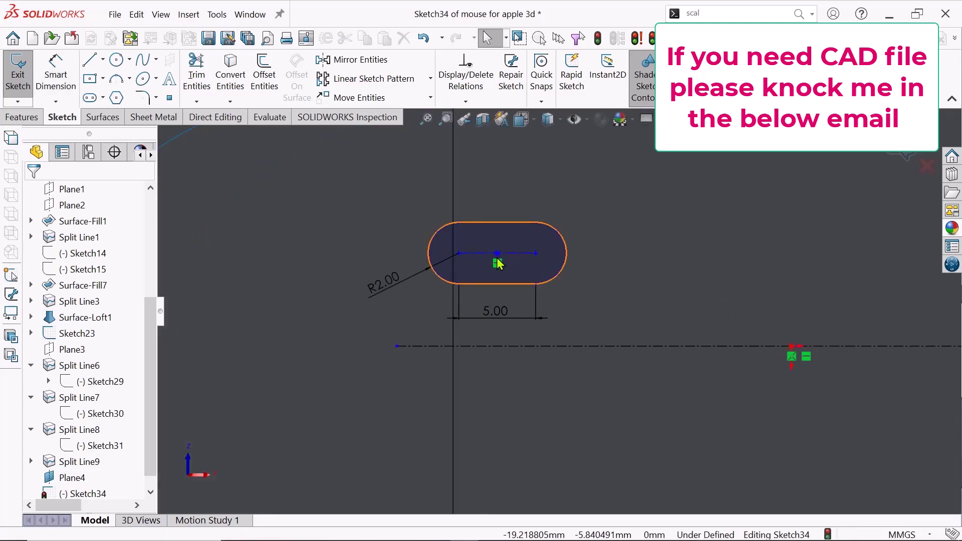
mouse_move(497, 254)
mouse_down()
mouse_move(383, 249)
mouse_move(361, 234)
mouse_up()
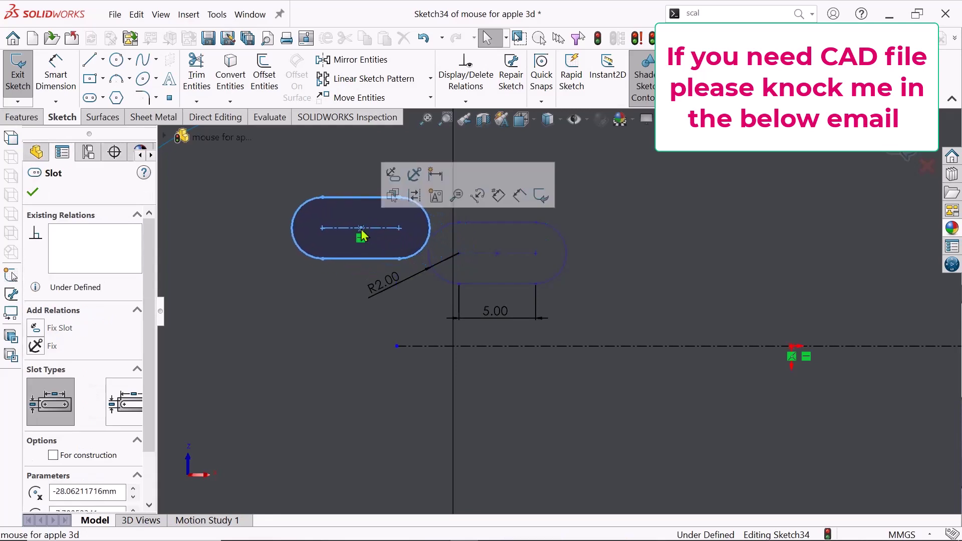
Step: Extend the horizontal centerline by its front endpoint toward the front of the mouse, past the slot
click(617, 293)
scroll(615, 285, up, 2)
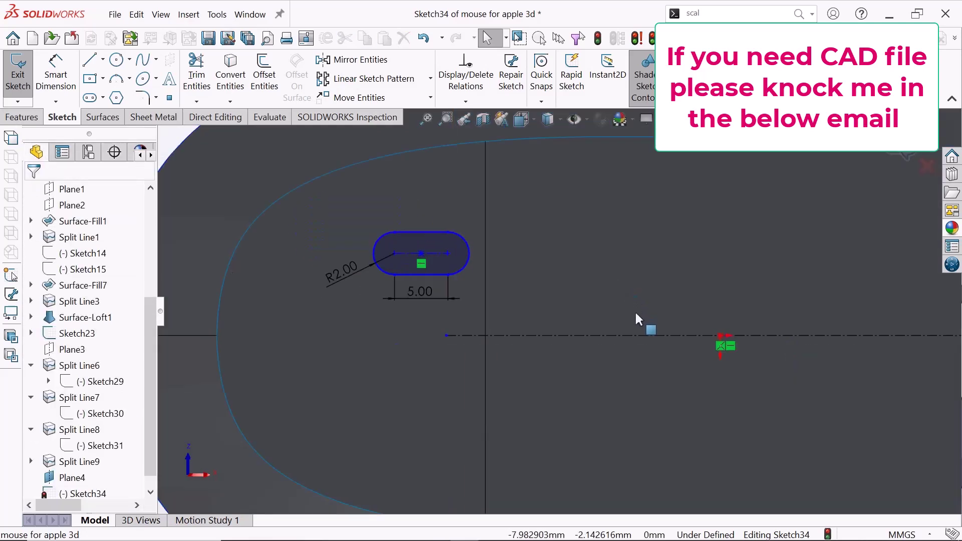
scroll(635, 312, up, 2)
scroll(632, 321, down, 1)
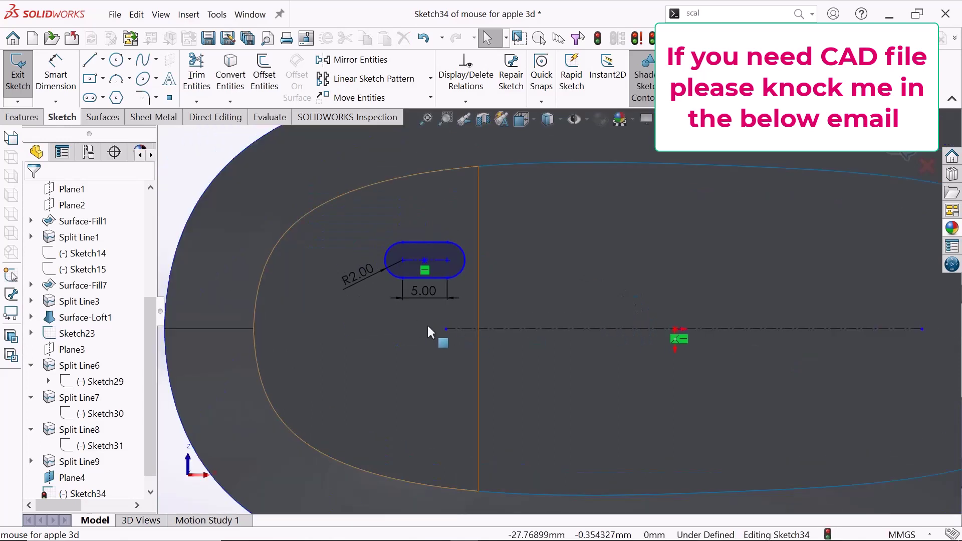
drag(445, 329, 351, 313)
scroll(453, 348, up, 1)
click(211, 206)
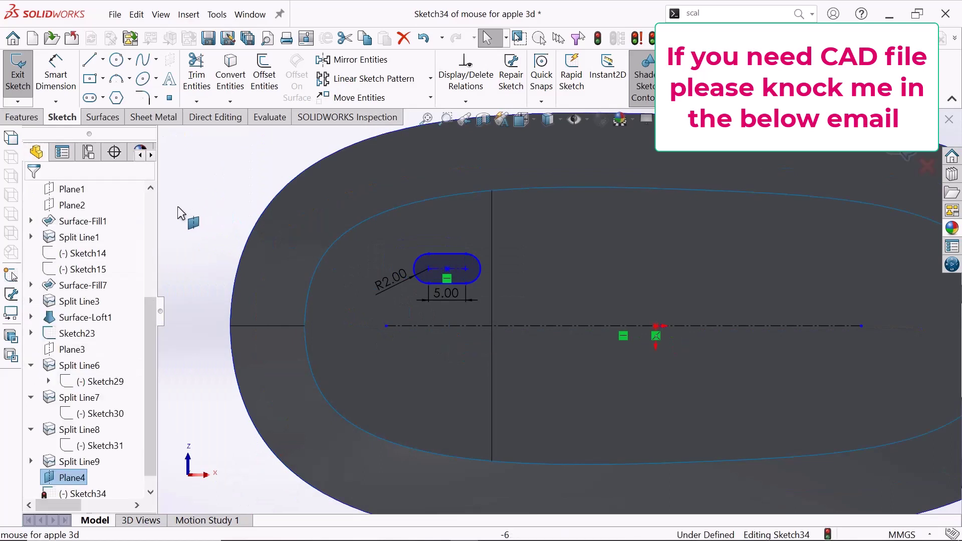
Step: Mirror the slot about the horizontal centerline, keeping the original as a copy
click(356, 61)
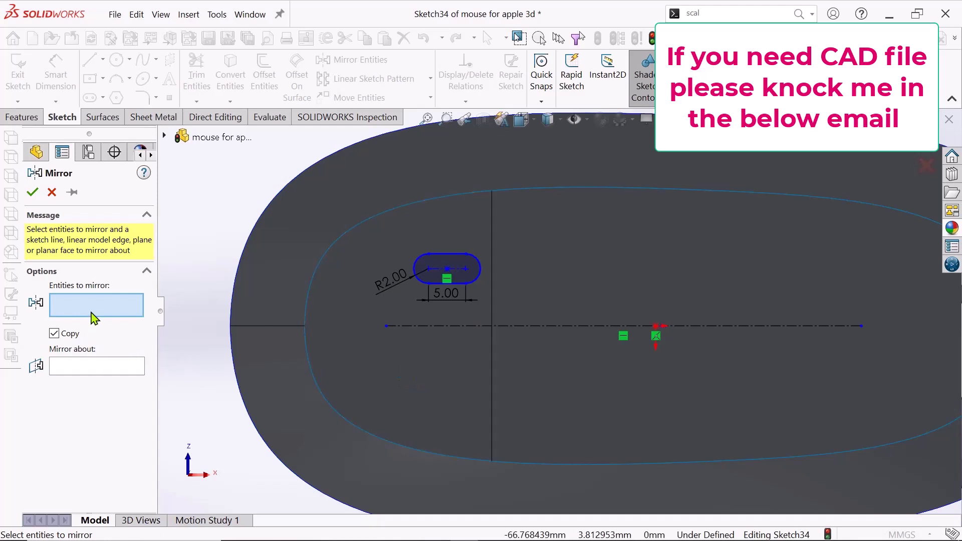
click(444, 265)
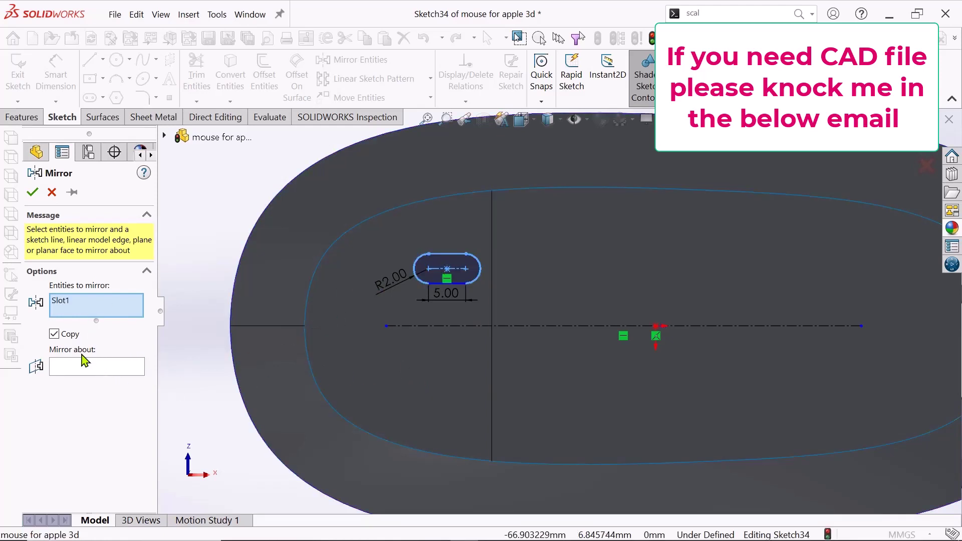
click(70, 368)
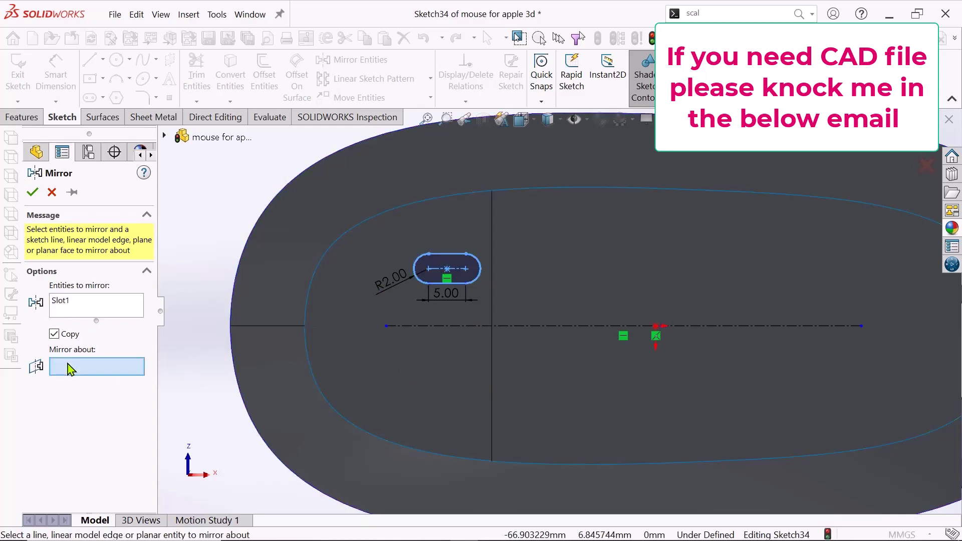
click(545, 326)
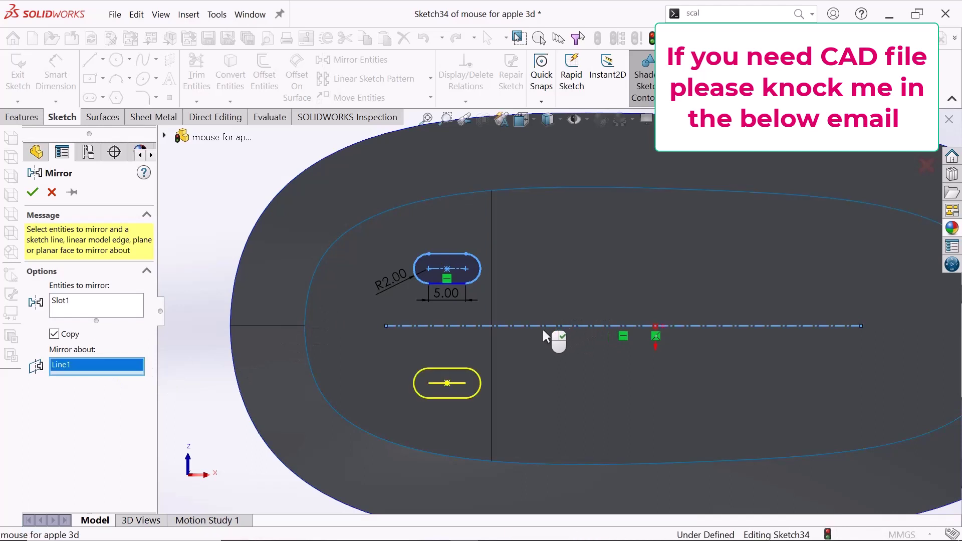
click(33, 192)
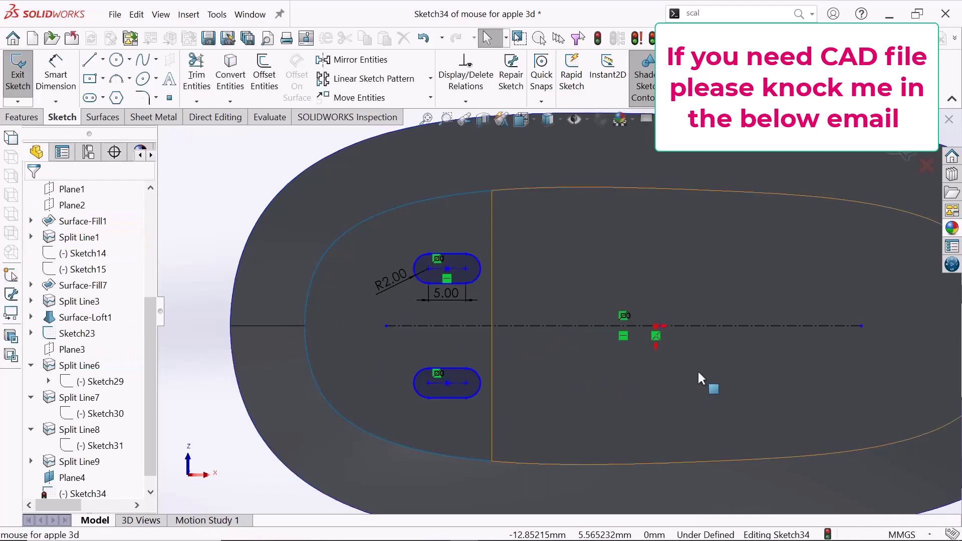
Step: Sketch a vertical centerline about 29.2 mm long through the origin, extending equally to both sides of the horizontal centerline
click(103, 60)
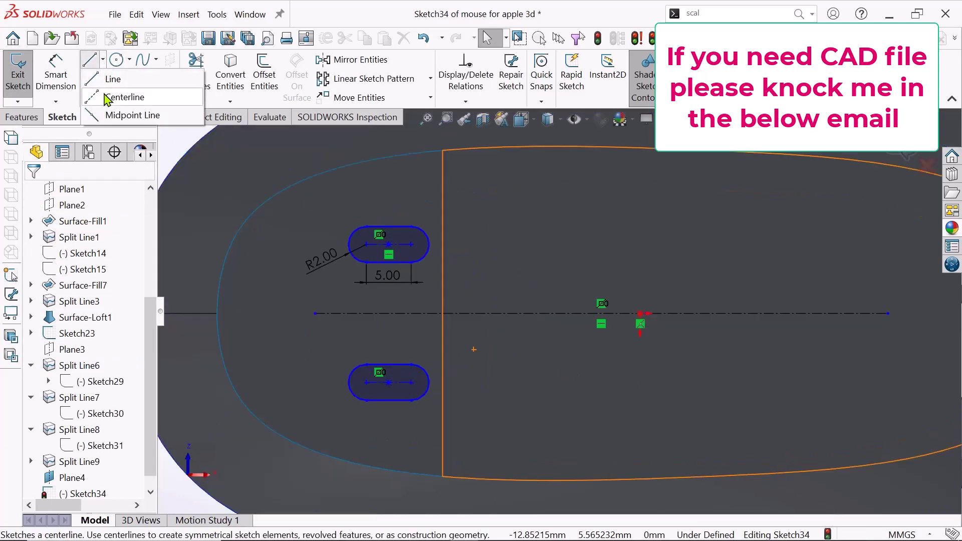
click(167, 90)
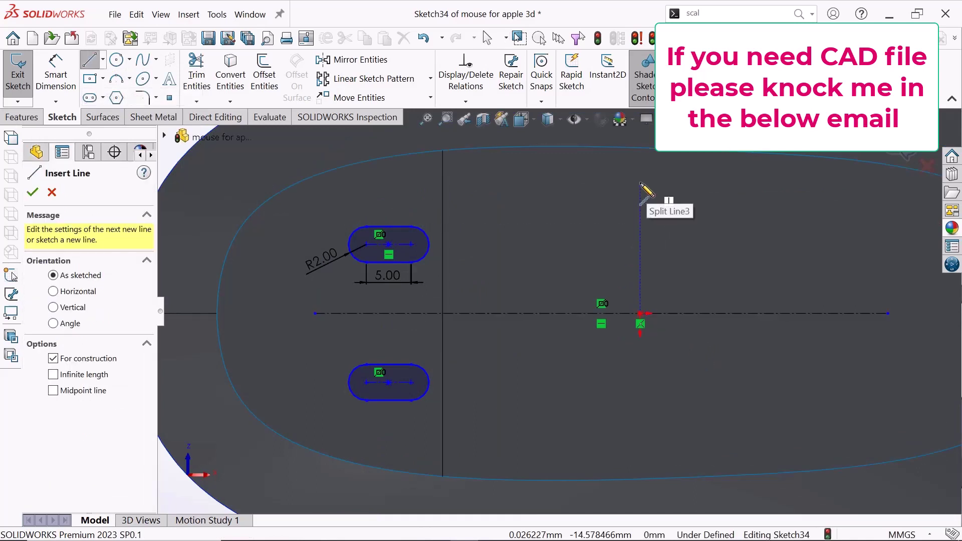
click(640, 184)
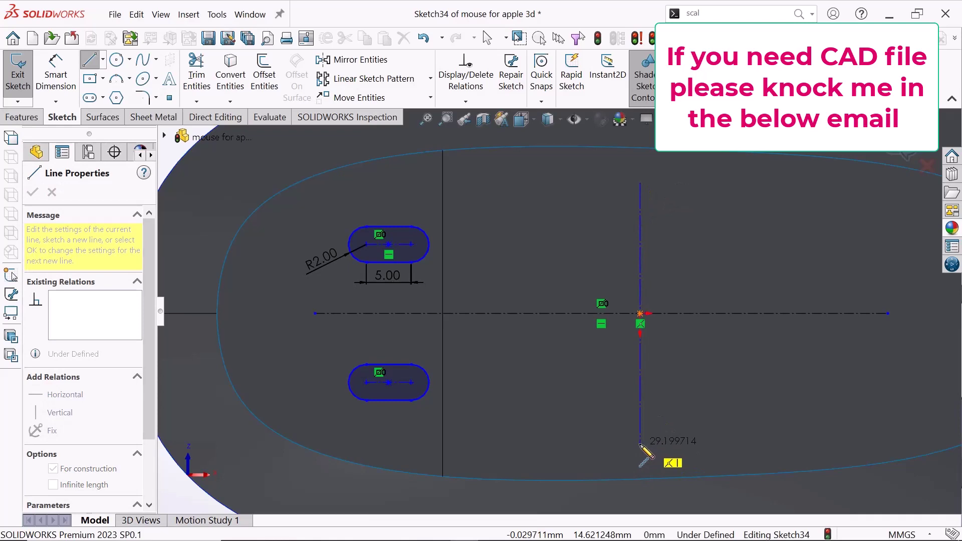
click(640, 444)
right_click(642, 448)
click(781, 354)
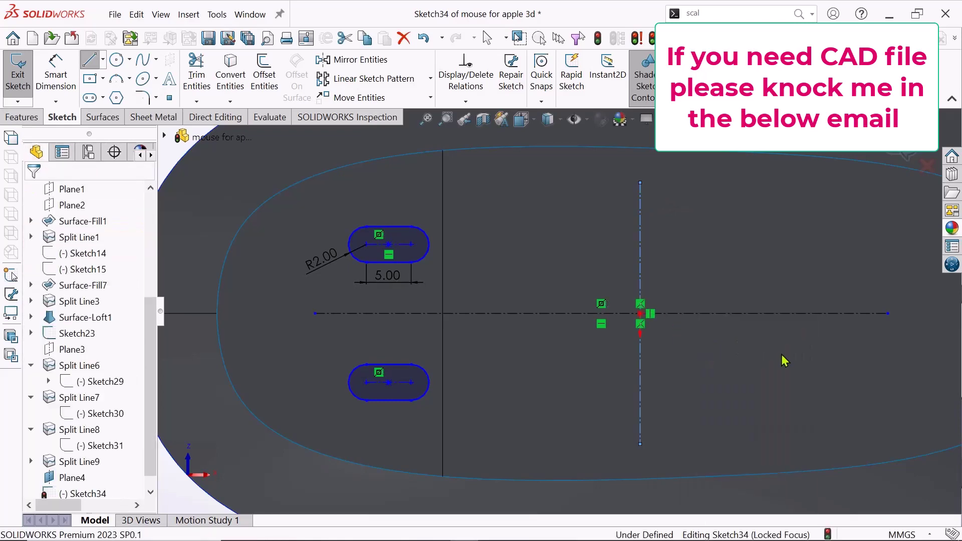
Step: Mirror both front slots about the vertical centerline to place a matching pair near the rear of the underside
scroll(834, 354, up, 2)
scroll(834, 353, down, 1)
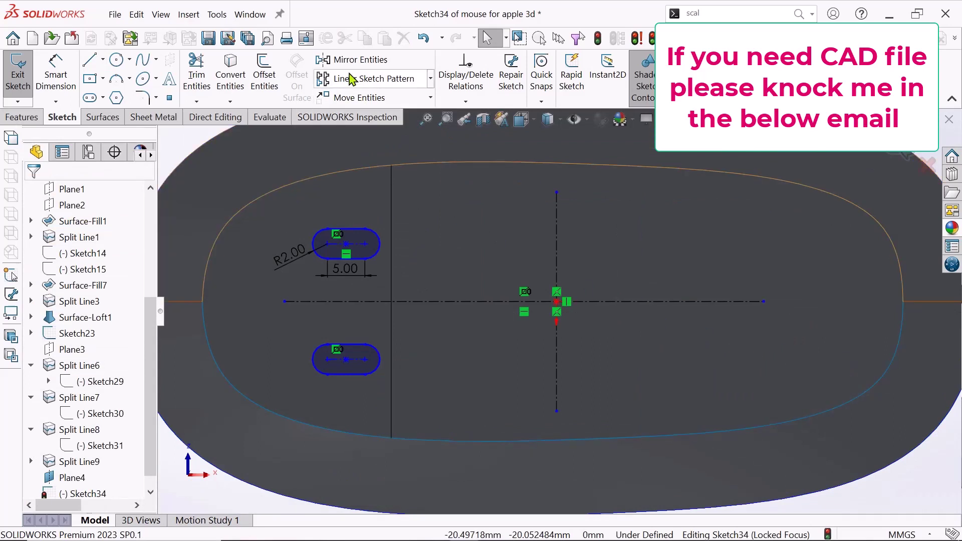
click(358, 62)
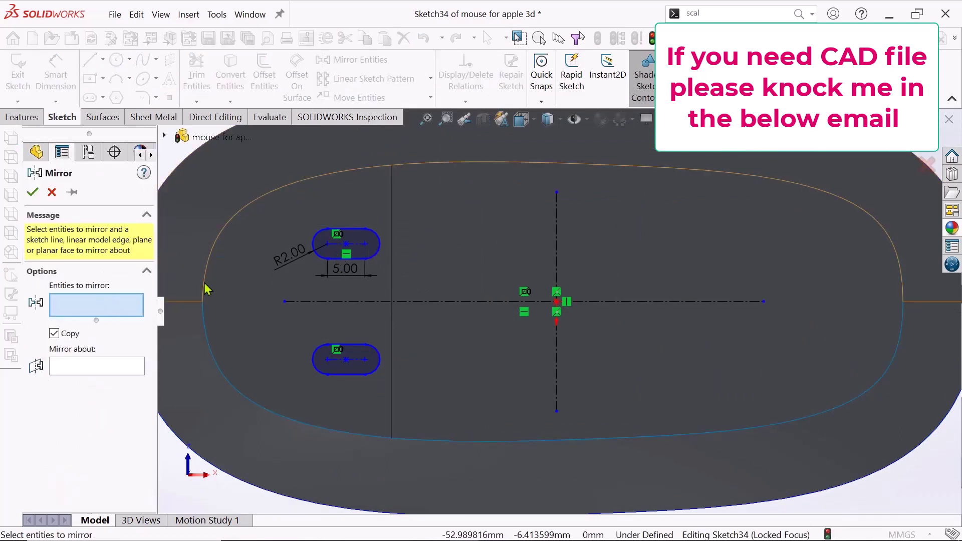
click(336, 250)
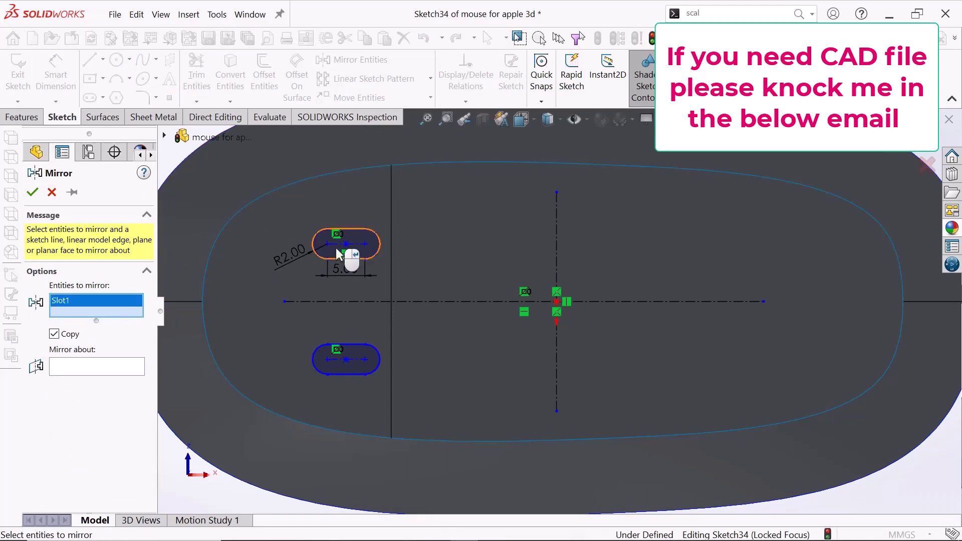
click(352, 347)
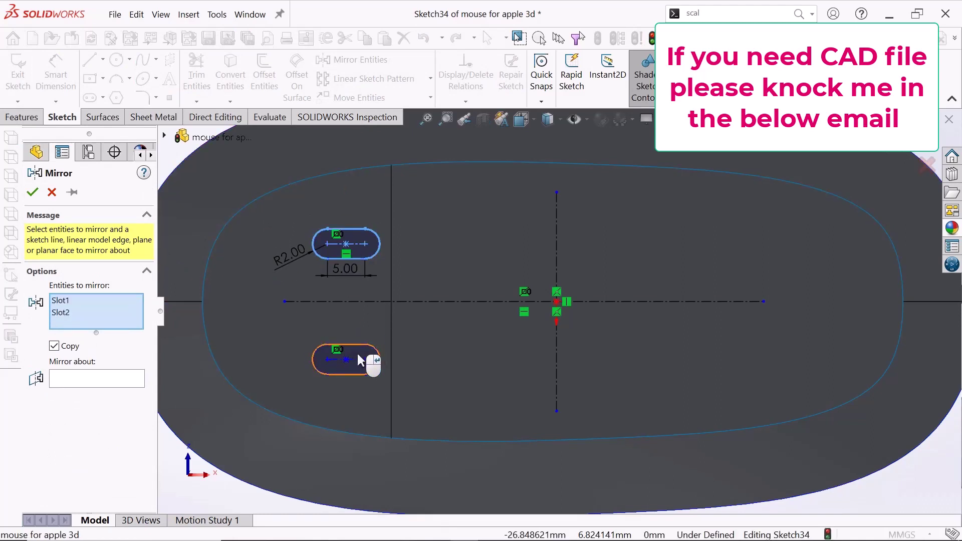
click(68, 381)
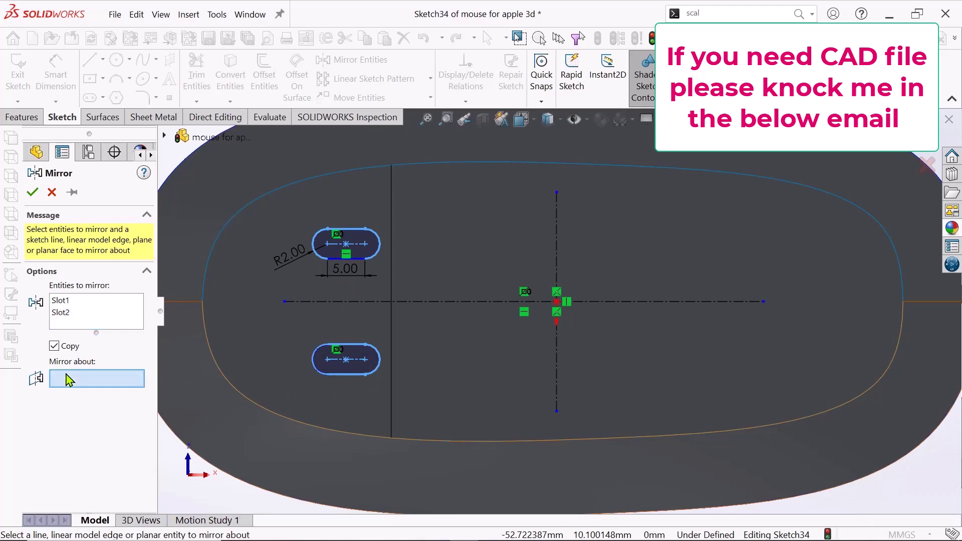
click(556, 242)
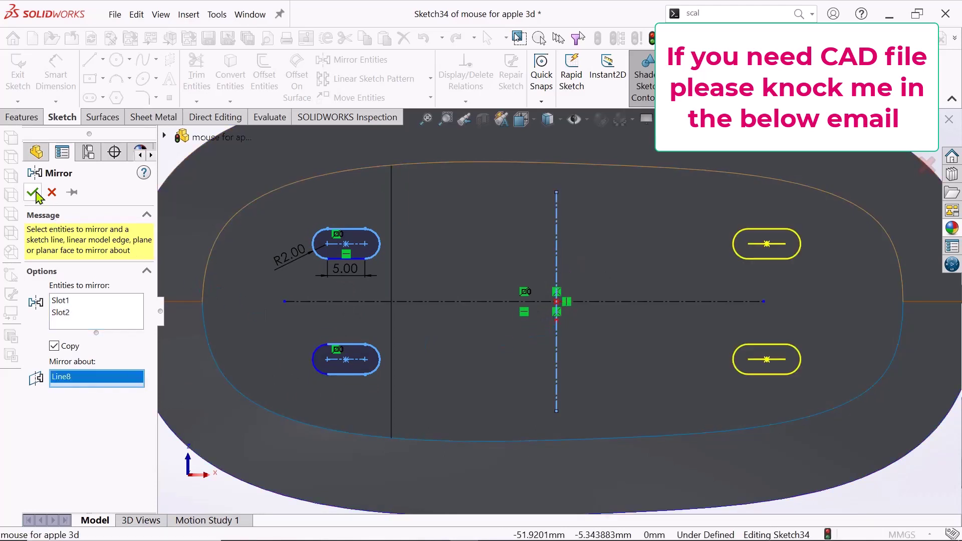
click(33, 193)
key(f)
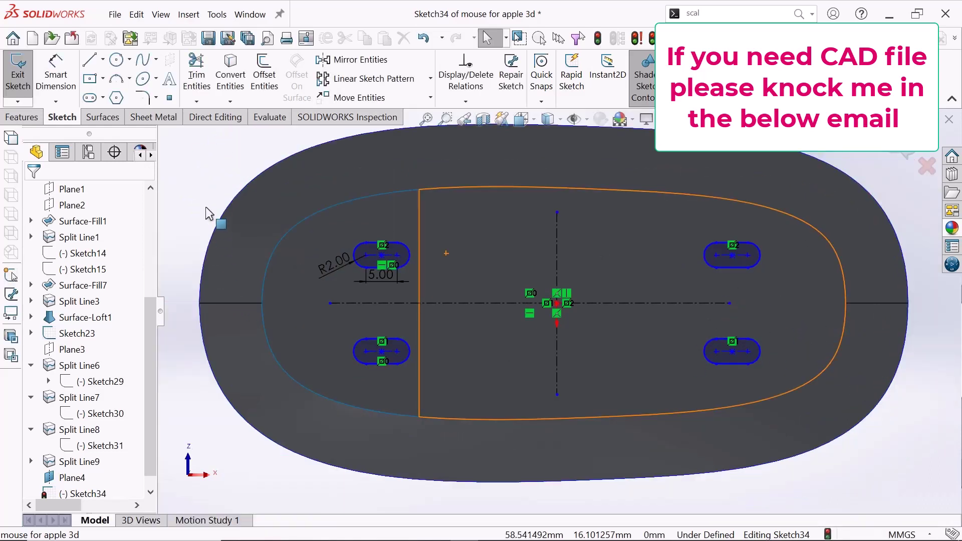
Step: Examine the four sketched slots against the underside faces from several angles
scroll(205, 208, up, 4)
mouse_move(206, 208)
middle_down()
mouse_move(213, 159)
mouse_move(230, 165)
middle_up()
scroll(659, 305, up, 5)
mouse_move(681, 307)
middle_down()
mouse_move(694, 308)
mouse_move(663, 335)
middle_up()
scroll(417, 395, down, 7)
scroll(584, 324, down, 3)
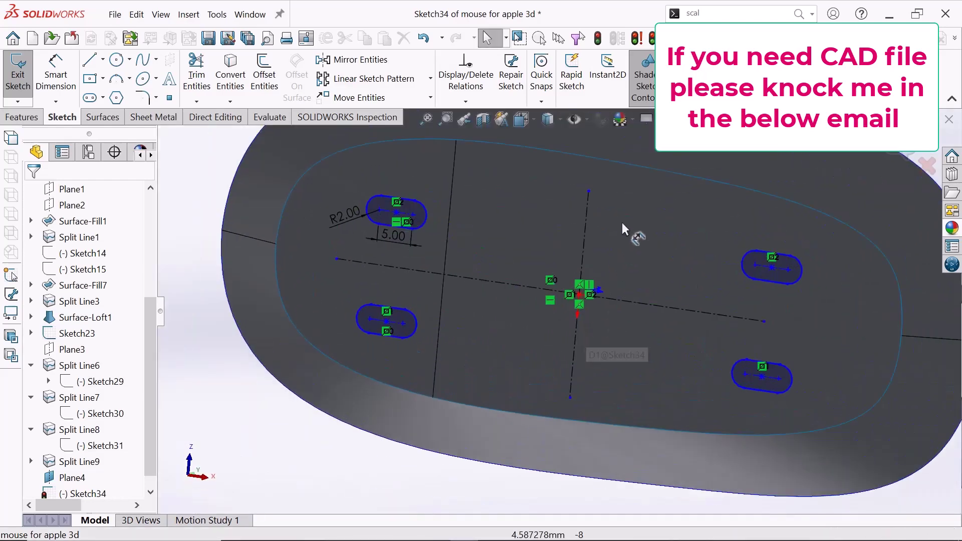
scroll(646, 306, up, 3)
mouse_move(635, 314)
middle_down()
mouse_move(696, 235)
mouse_move(699, 215)
mouse_move(688, 339)
middle_up()
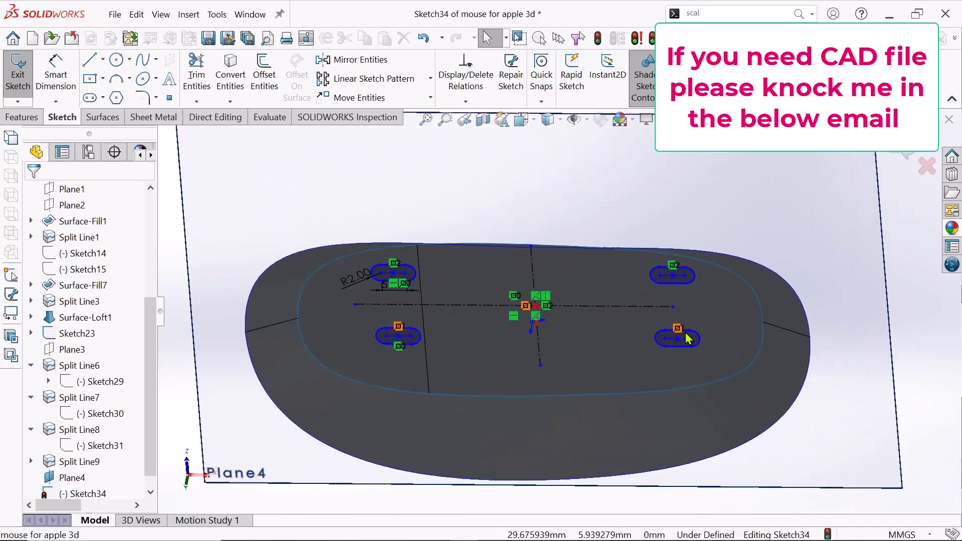
Step: Create a projection Split Line from the current slot sketch on the two underside faces in front of and behind the crossing line
click(21, 117)
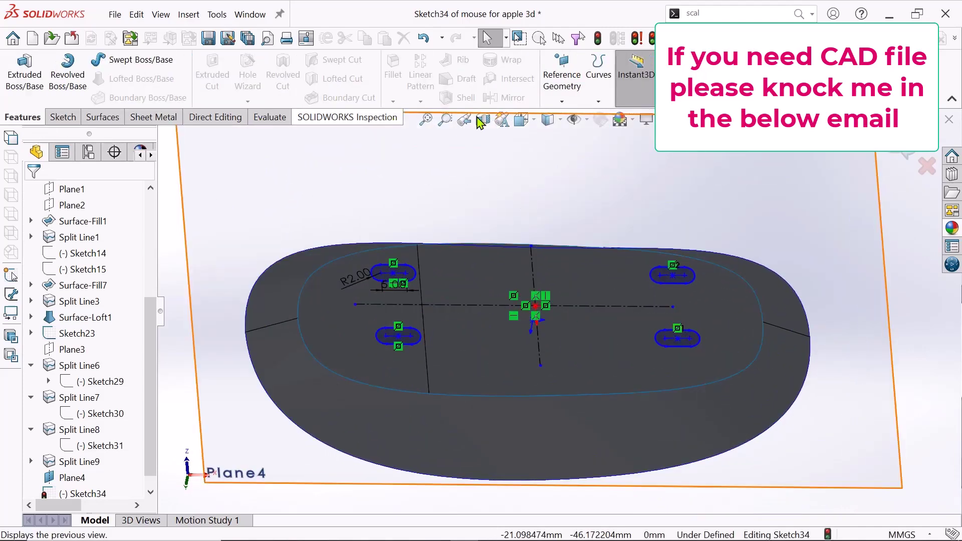
click(598, 100)
click(620, 117)
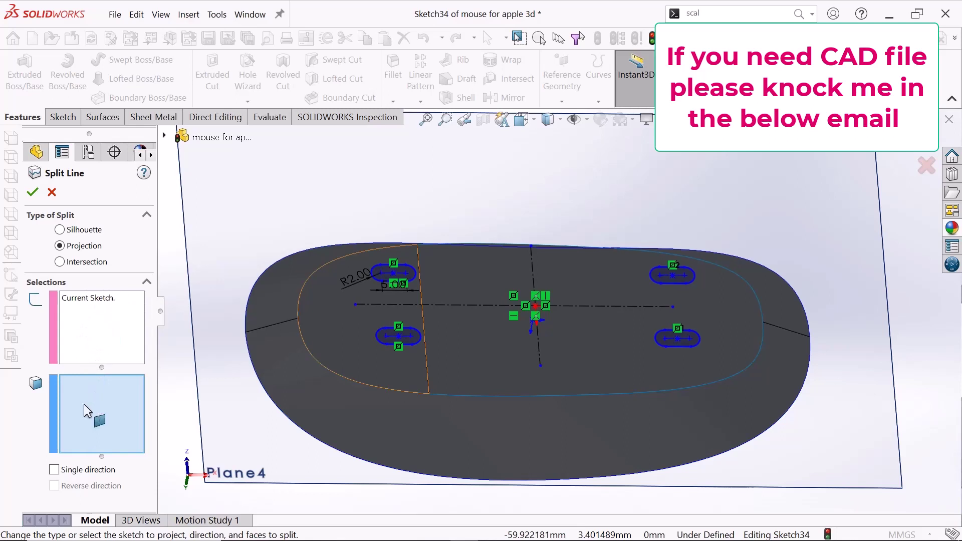
click(101, 342)
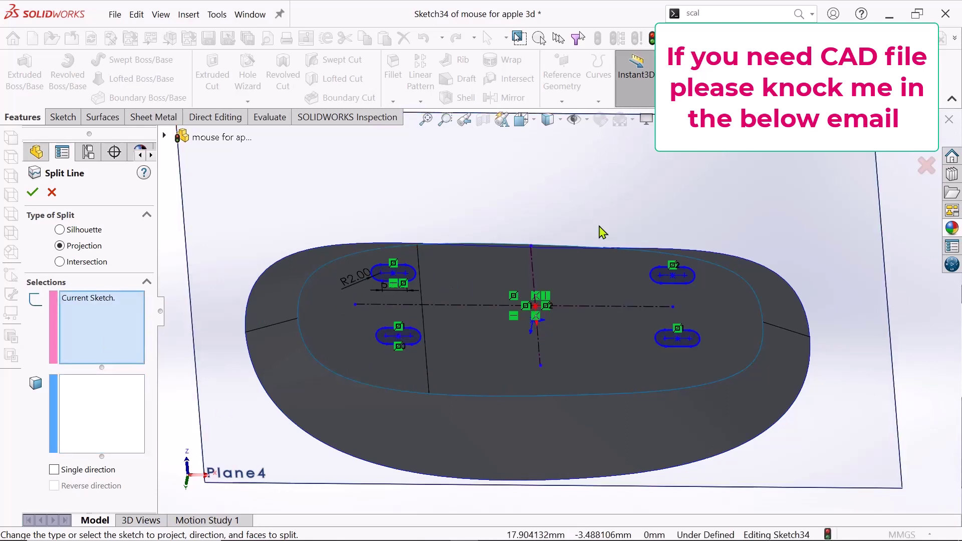
click(115, 418)
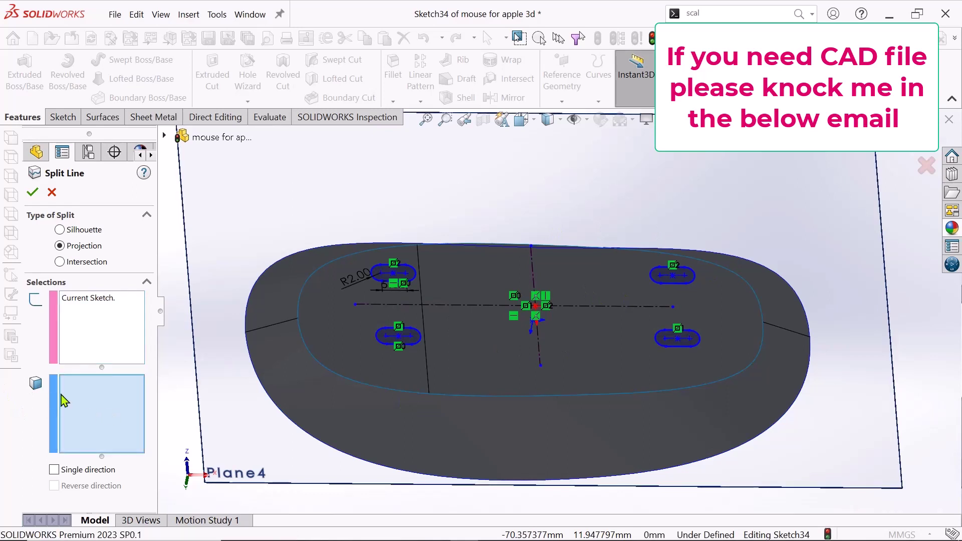
click(334, 339)
click(633, 368)
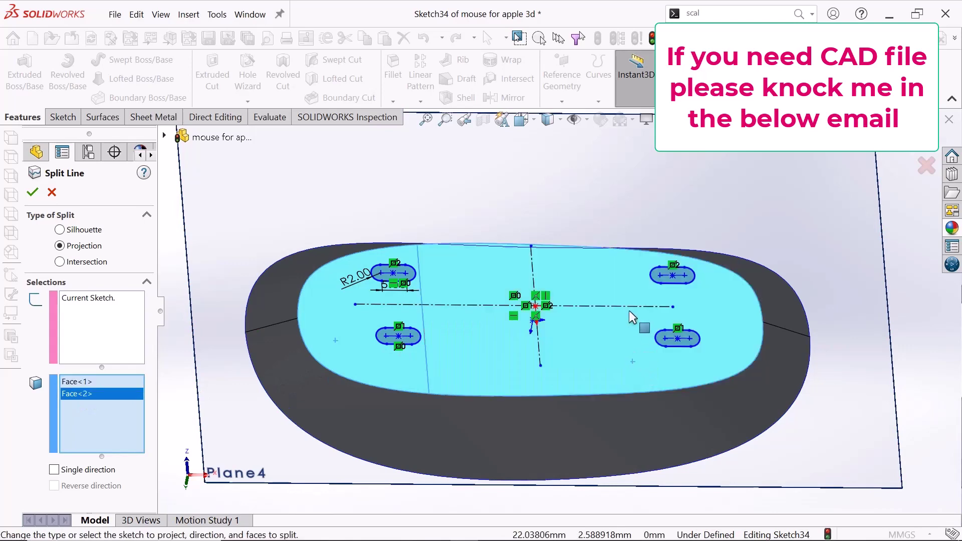
middle_drag(635, 317, 450, 353)
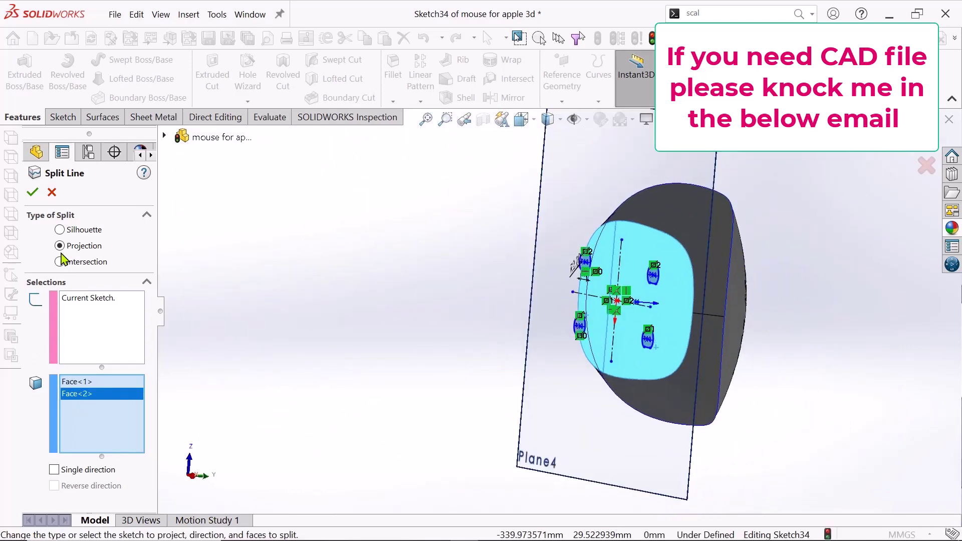
click(34, 195)
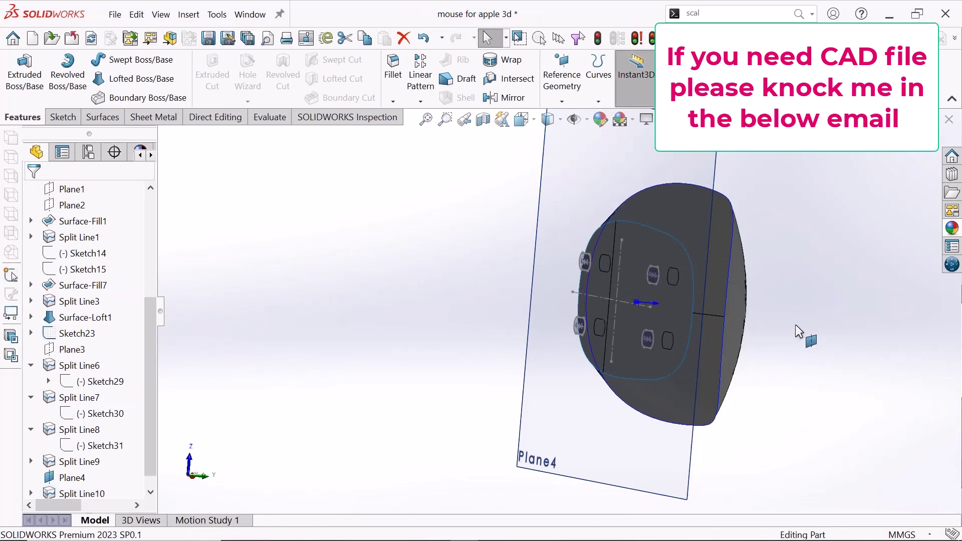
Step: Rebuild the model and hide all reference items, including the offset plane, from view
click(443, 281)
middle_drag(443, 281, 411, 273)
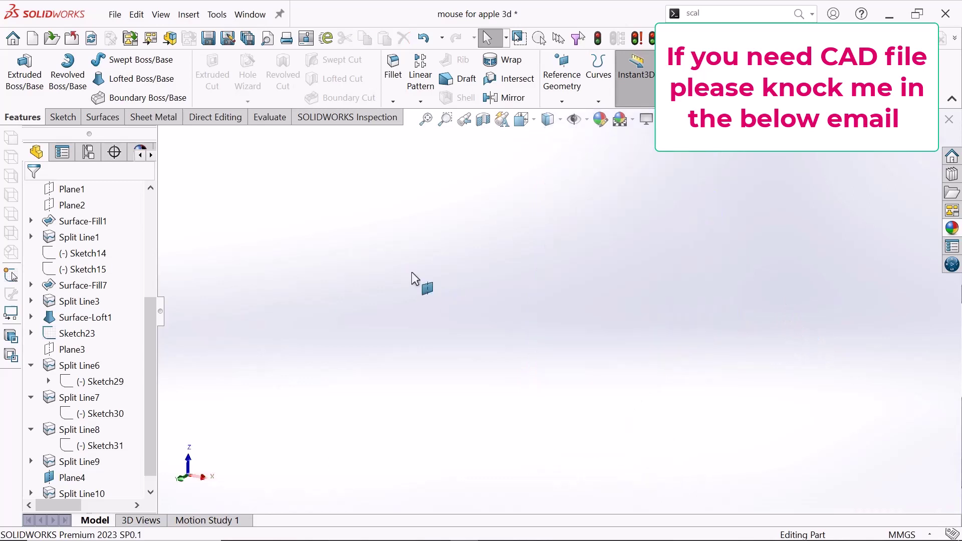
click(426, 119)
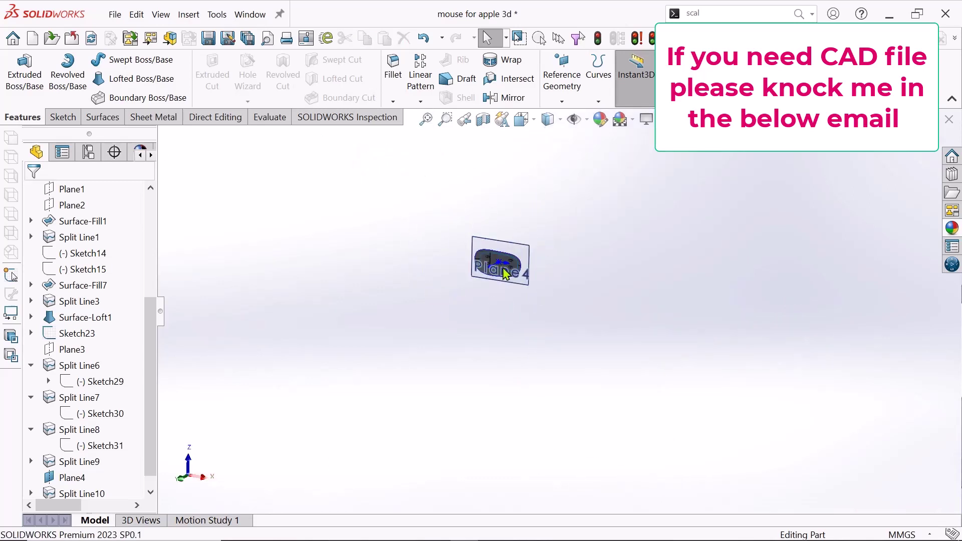
scroll(515, 191, down, 5)
middle_drag(477, 266, 534, 263)
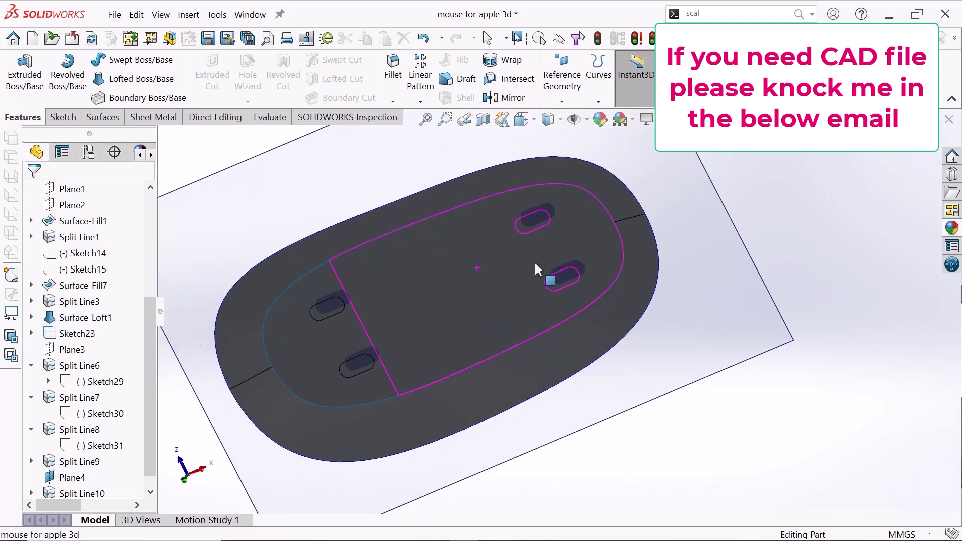
click(600, 40)
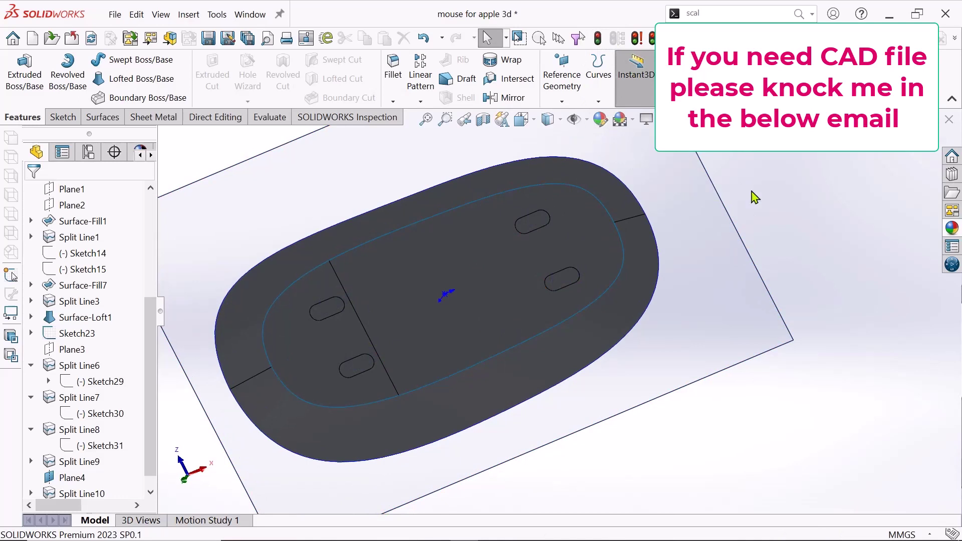
scroll(610, 319, up, 7)
click(573, 120)
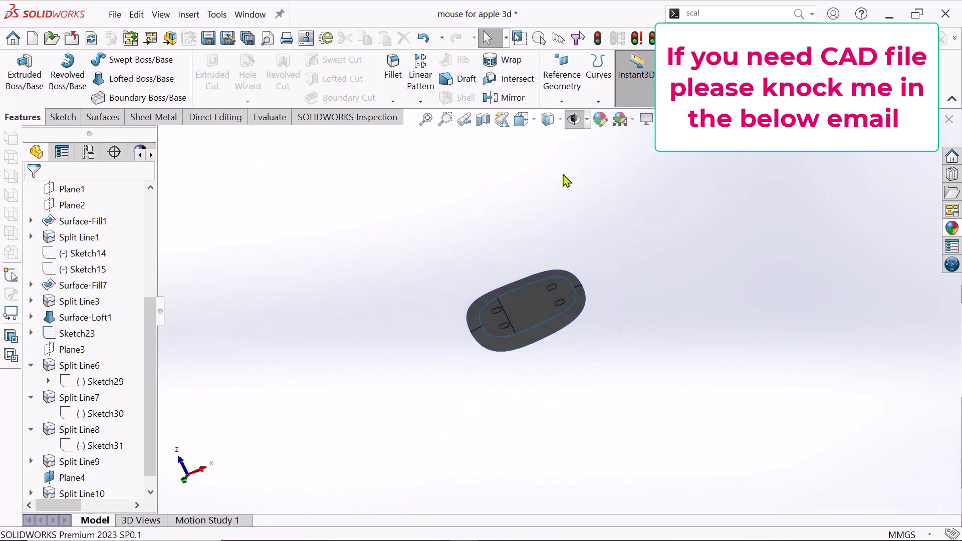
Step: Inspect the mouse body from its top surface around to the split slots on the underside
middle_drag(566, 180, 502, 254)
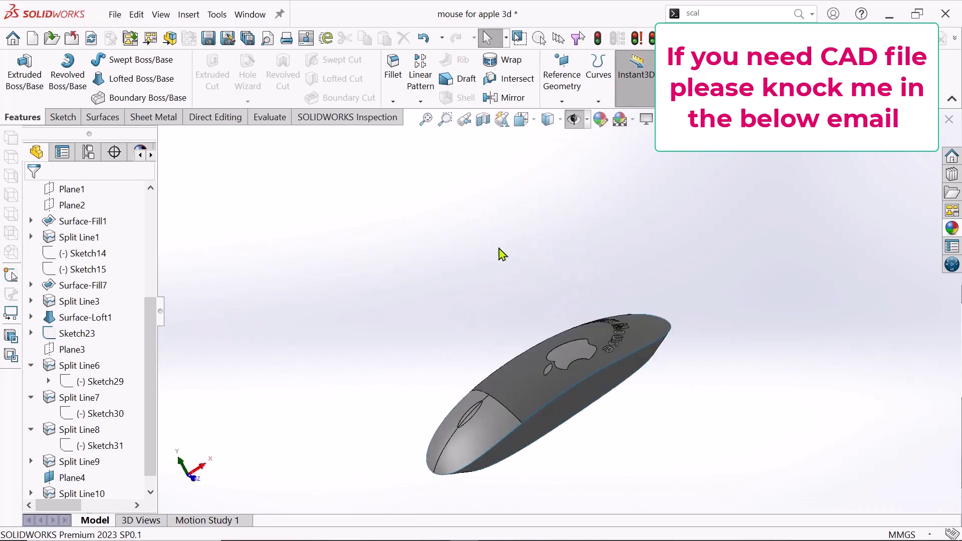
scroll(521, 286, down, 2)
scroll(664, 387, up, 4)
scroll(665, 381, down, 4)
middle_drag(450, 299, 448, 126)
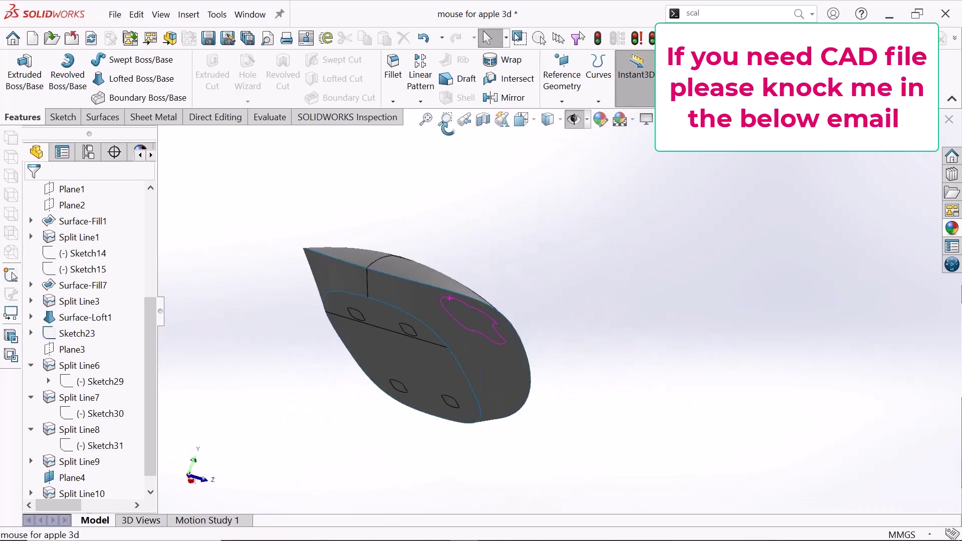
Step: Examine the finished mouse's upper surface, including the button split, scroll-wheel outline, Apple logo and curved lettering, from several angles
click(445, 120)
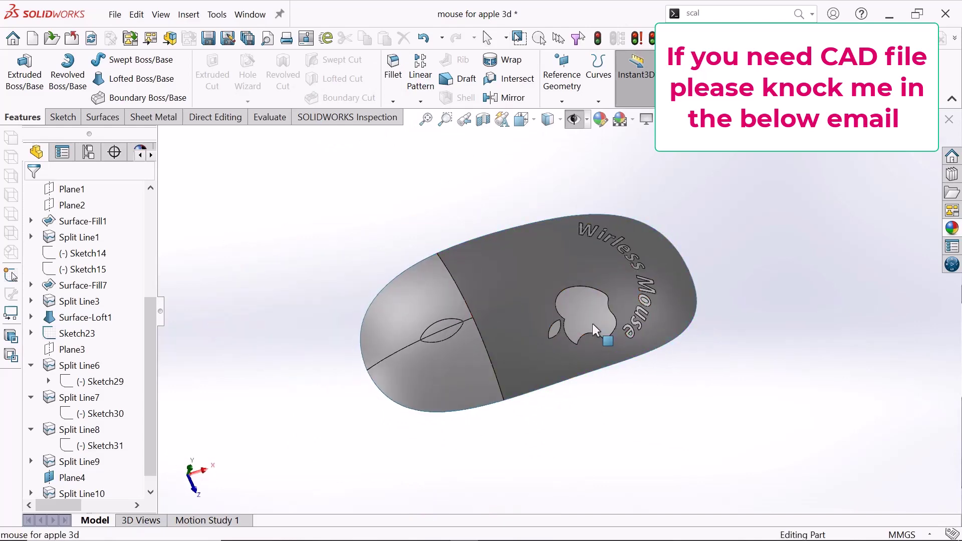
middle_drag(545, 384, 605, 425)
scroll(529, 277, down, 3)
scroll(527, 333, up, 3)
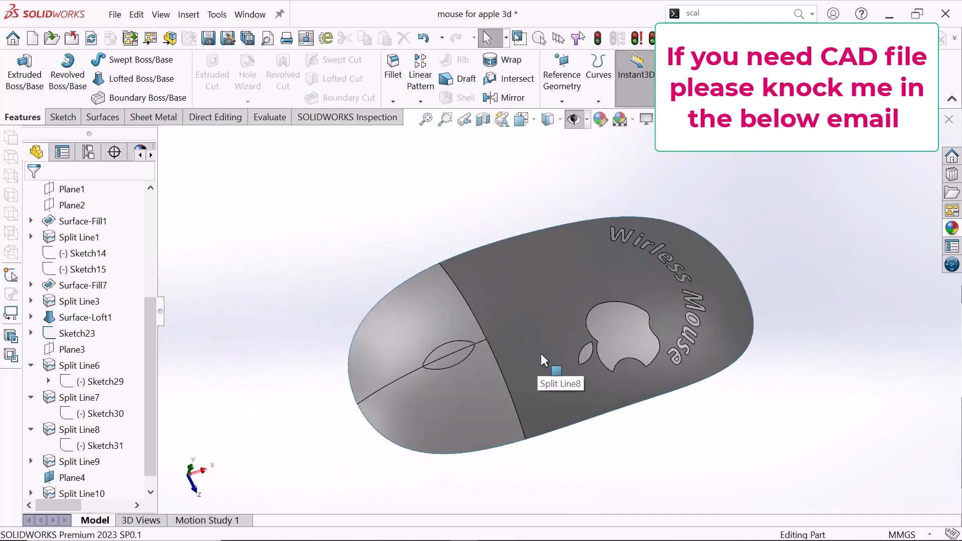
middle_drag(540, 354, 509, 341)
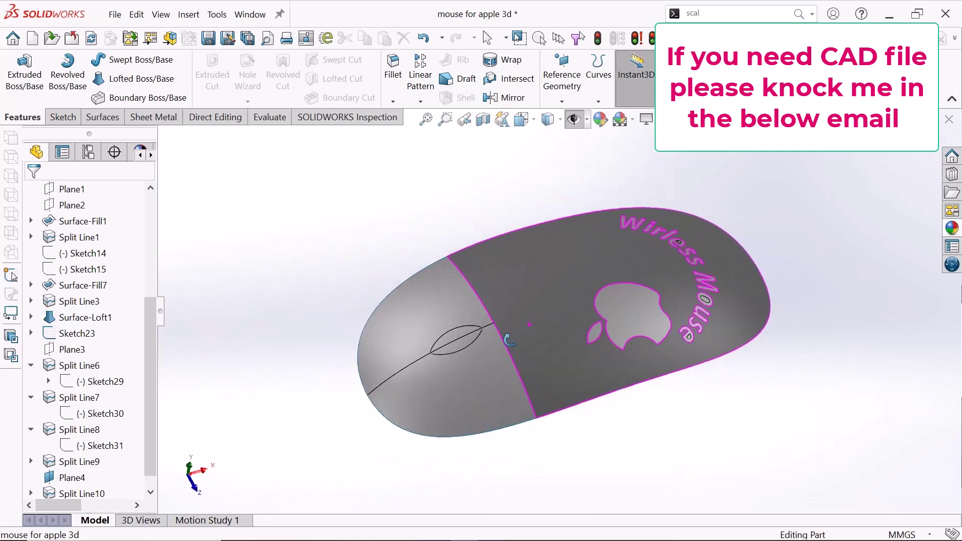
middle_drag(626, 343, 629, 314)
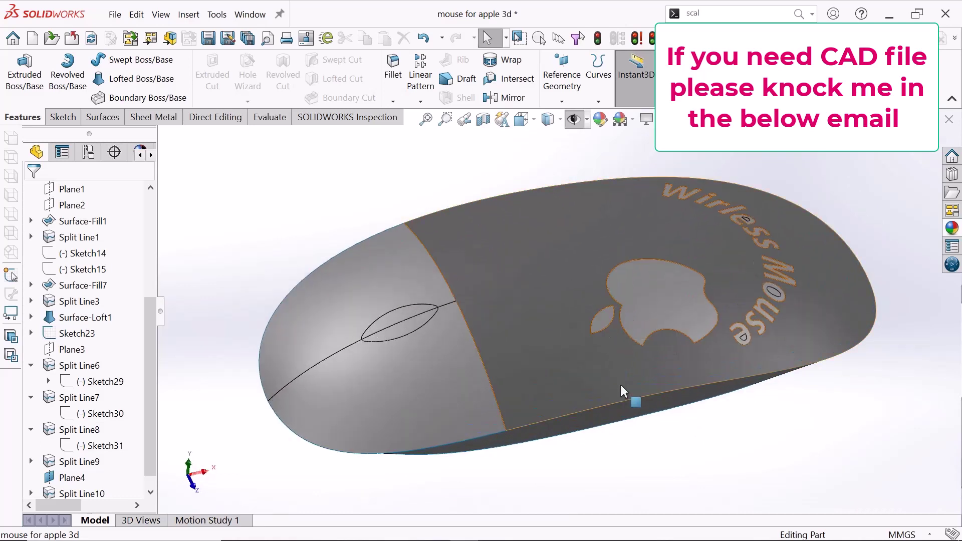
scroll(615, 357, up, 1)
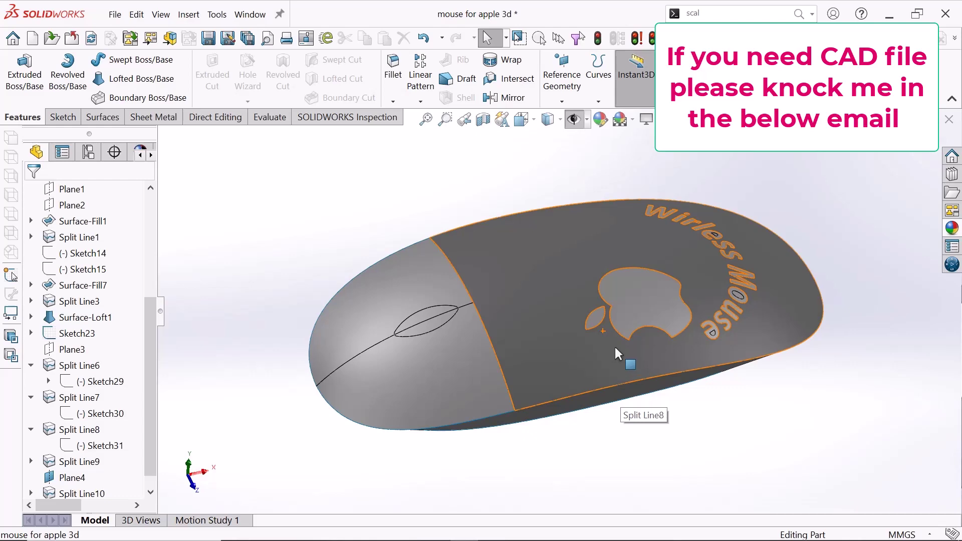
scroll(636, 329, down, 1)
scroll(636, 331, up, 2)
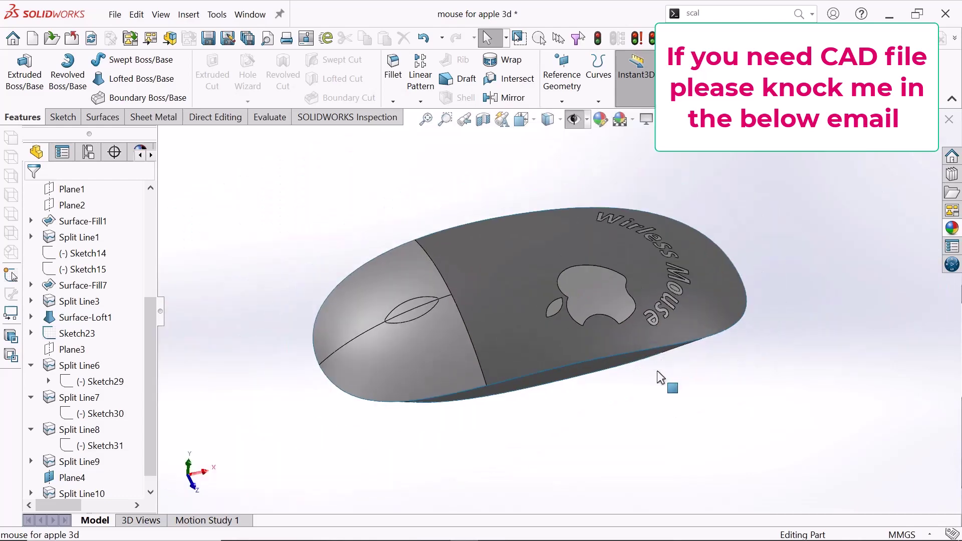